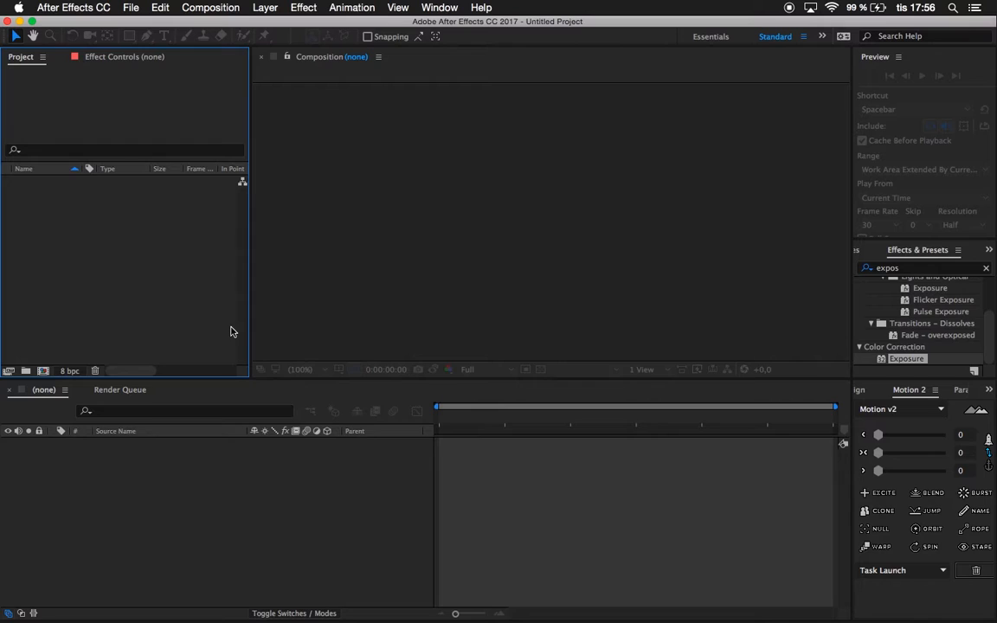
Create a composition named Tutorial at 1920 x 1080 px, 30 fps and 20 seconds long.
{"action": "key", "text": "super+n"}
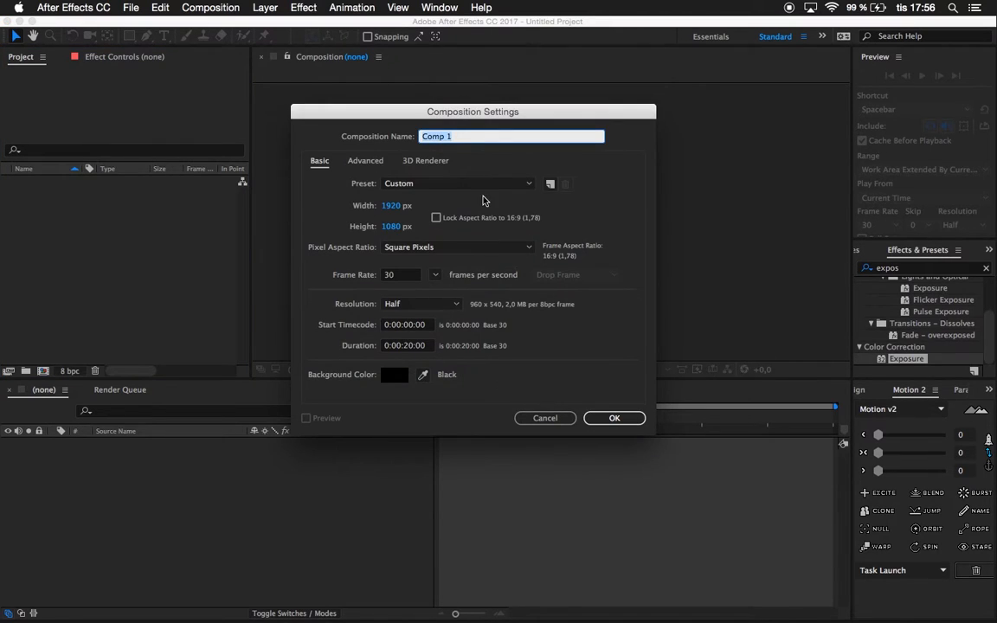
{"action": "type", "text": "TU"}
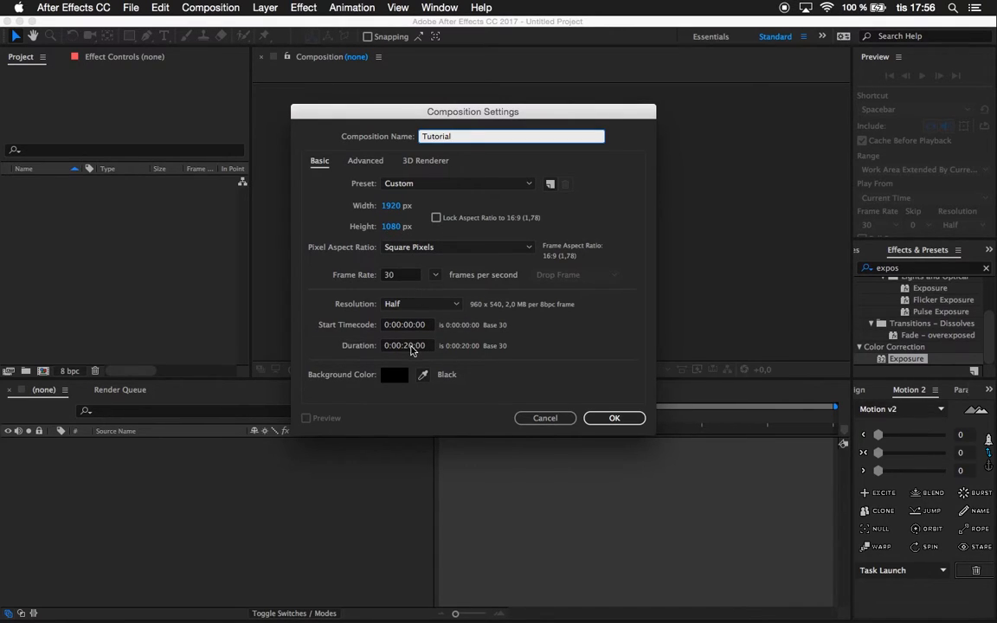
{"action": "left_click", "coordinate": [411, 346]}
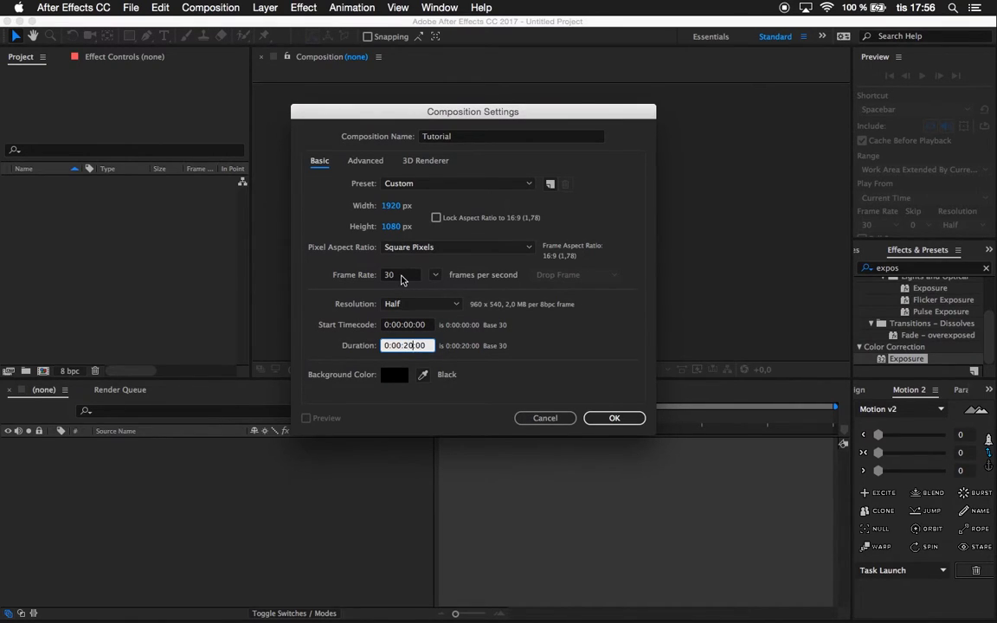
{"action": "key", "text": "Return"}
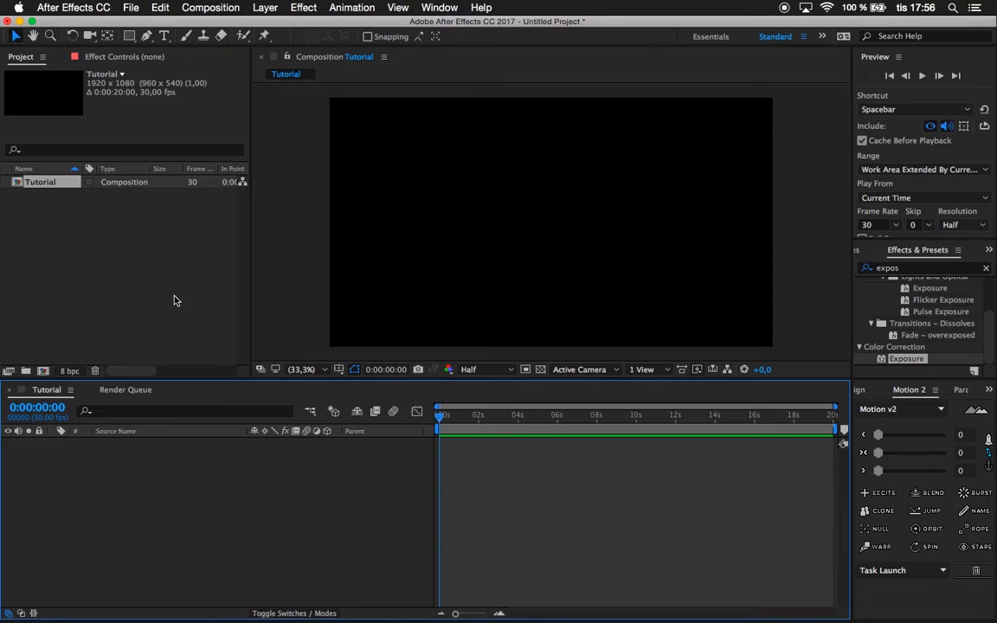
Import the Birdy - Keeping Your Head Up MP3 from the Ljud/Musik folder into the project.
{"action": "left_click", "coordinate": [165, 268]}
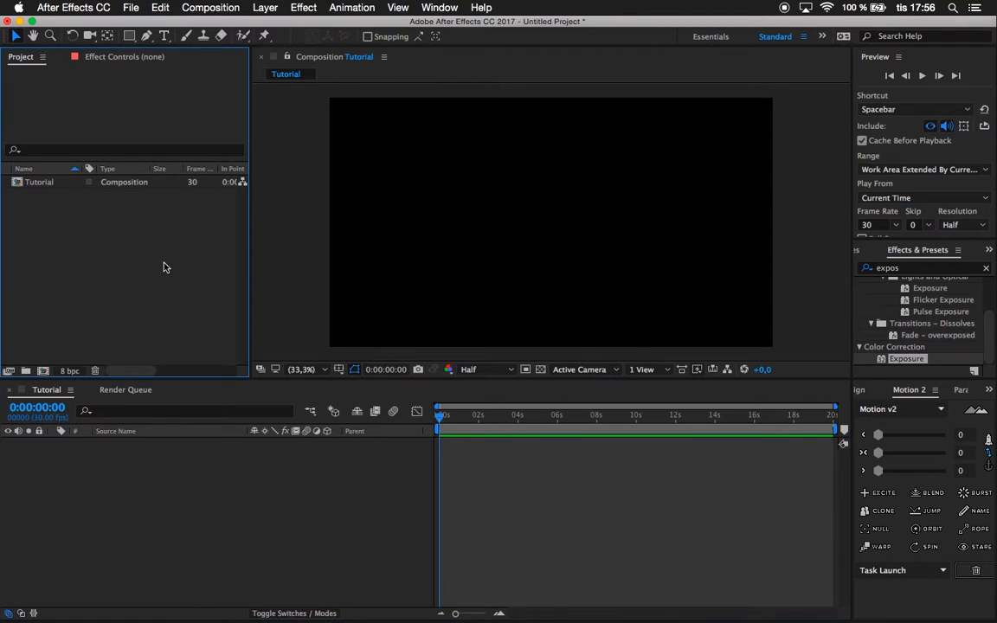
{"action": "double_click", "coordinate": [166, 268]}
{"action": "left_click", "coordinate": [408, 146]}
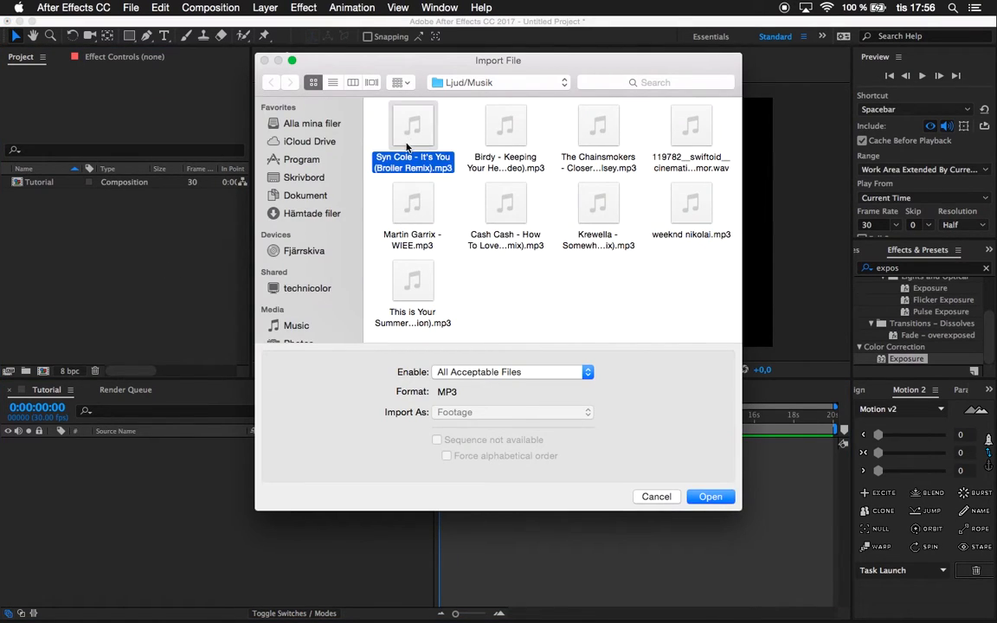
{"action": "left_click", "coordinate": [389, 260]}
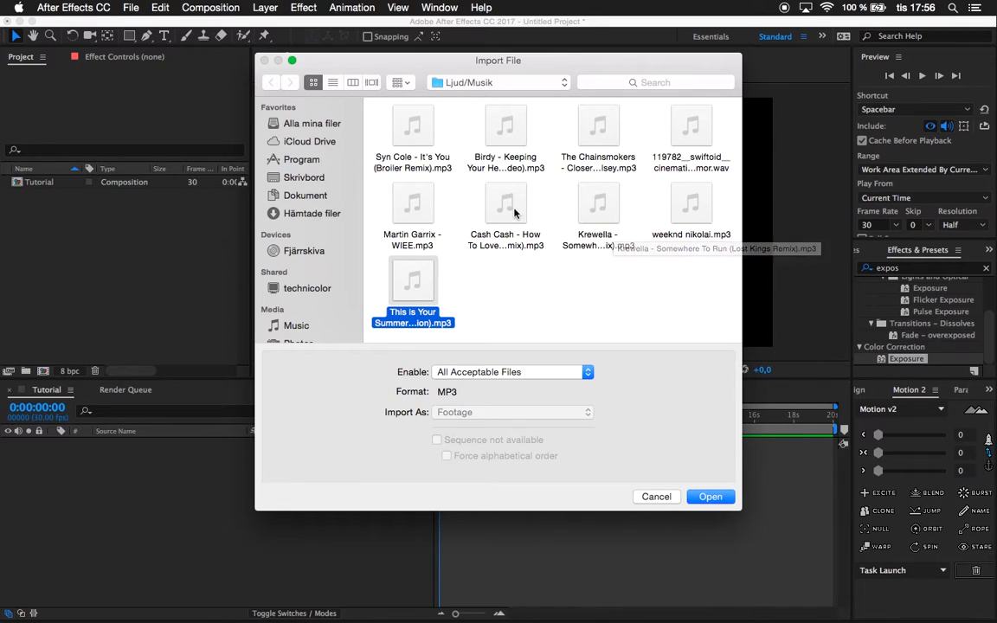
{"action": "left_click", "coordinate": [500, 134]}
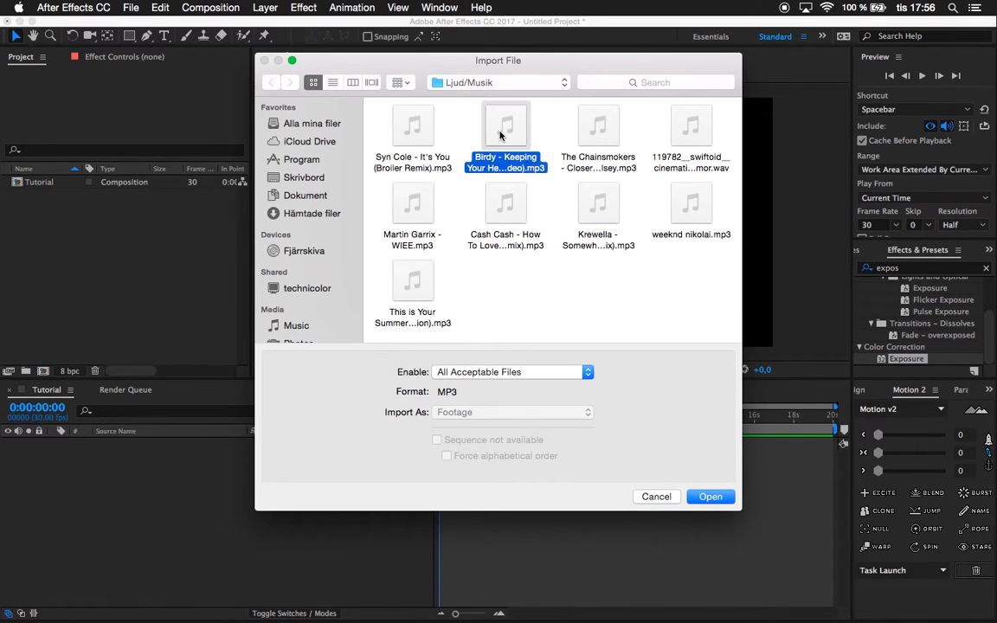
{"action": "left_click", "coordinate": [712, 497]}
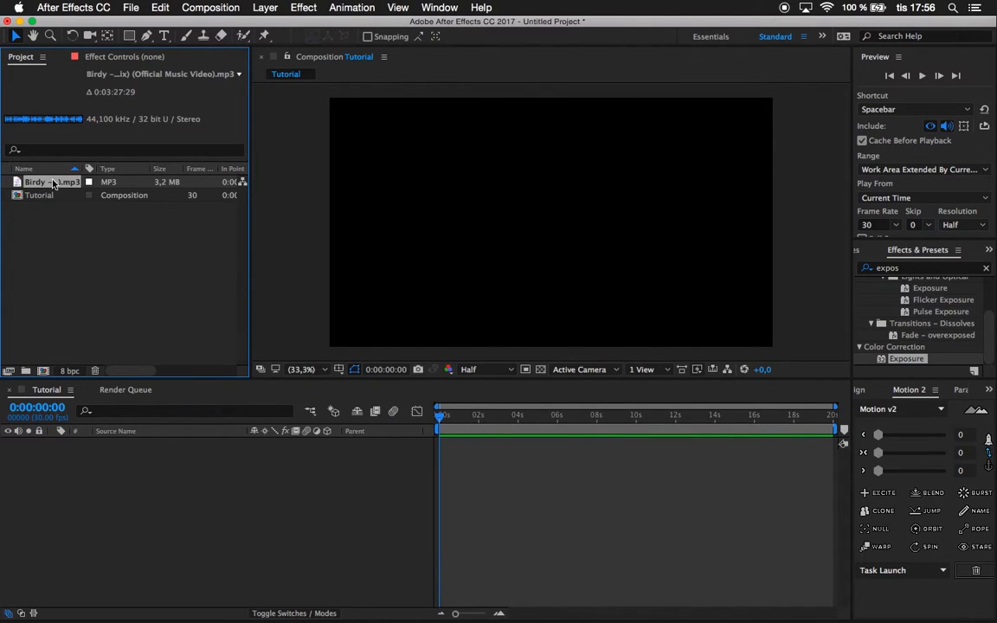
Add the Birdy MP3 to the Tutorial composition with its start shifted before 0 seconds, and reveal its audio waveform.
{"action": "left_click_drag", "start_coordinate": [52, 184], "coordinate": [148, 450]}
{"action": "left_click_drag", "start_coordinate": [463, 420], "coordinate": [430, 403]}
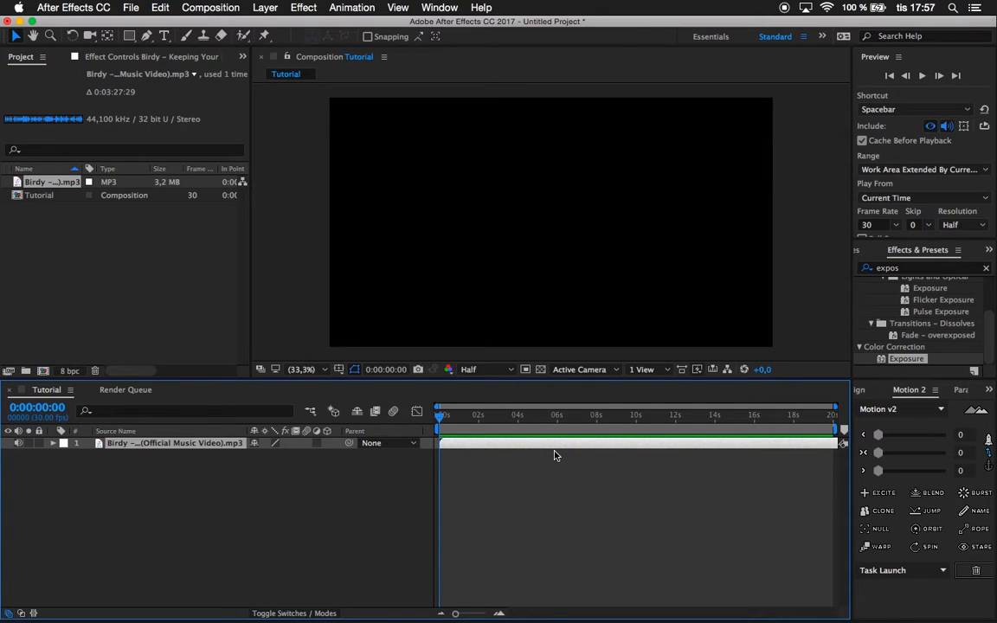
{"action": "key", "text": "l"}
{"action": "key", "text": "l"}
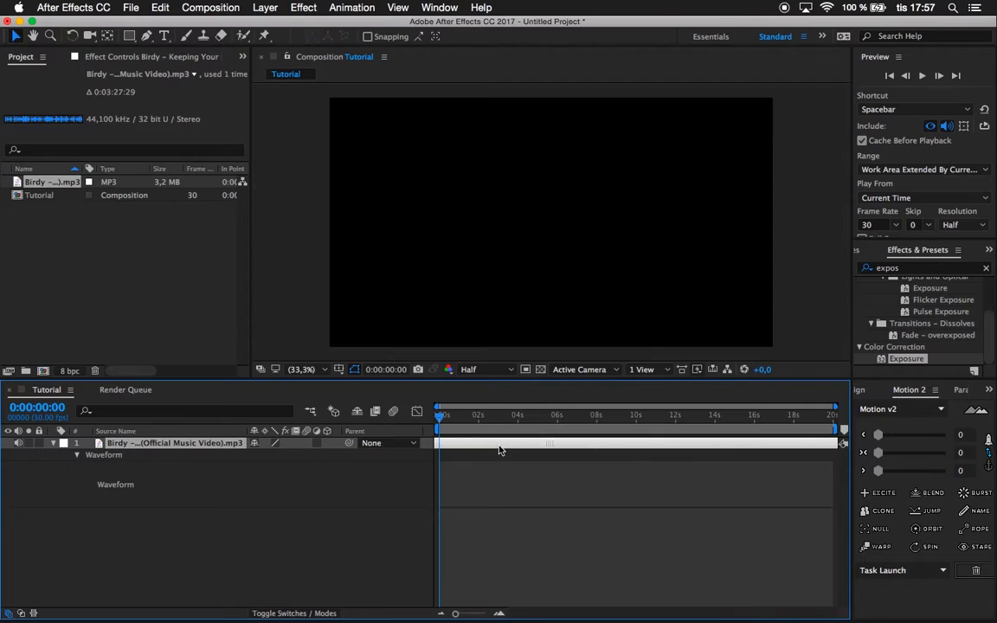
{"action": "mouse_move", "coordinate": [641, 420]}
{"action": "left_mouse_down"}
{"action": "mouse_move", "coordinate": [658, 423]}
{"action": "mouse_move", "coordinate": [630, 437]}
{"action": "left_mouse_up"}
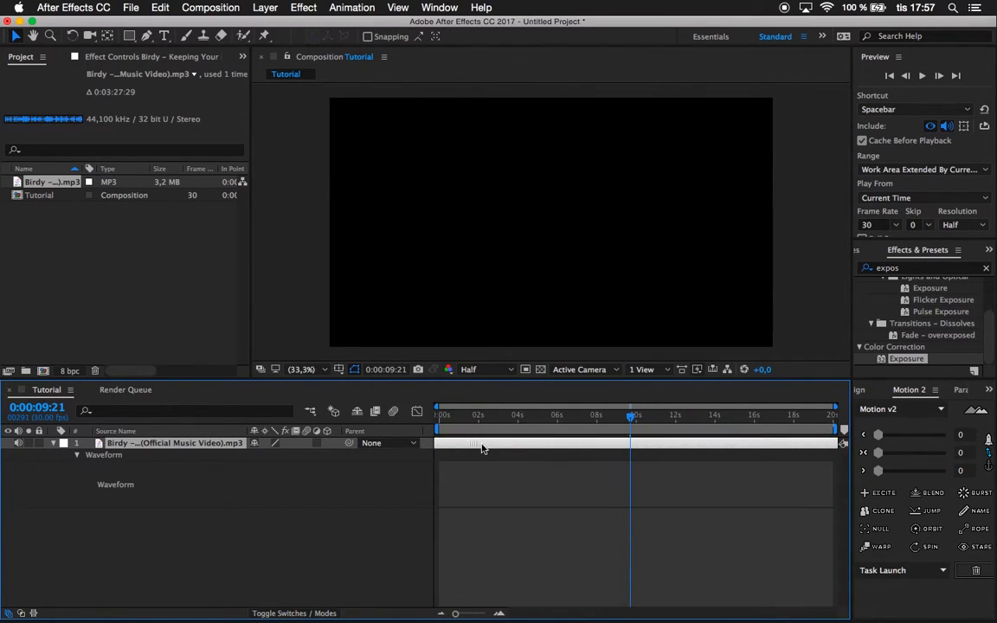
{"action": "left_click_drag", "start_coordinate": [477, 426], "coordinate": [311, 420]}
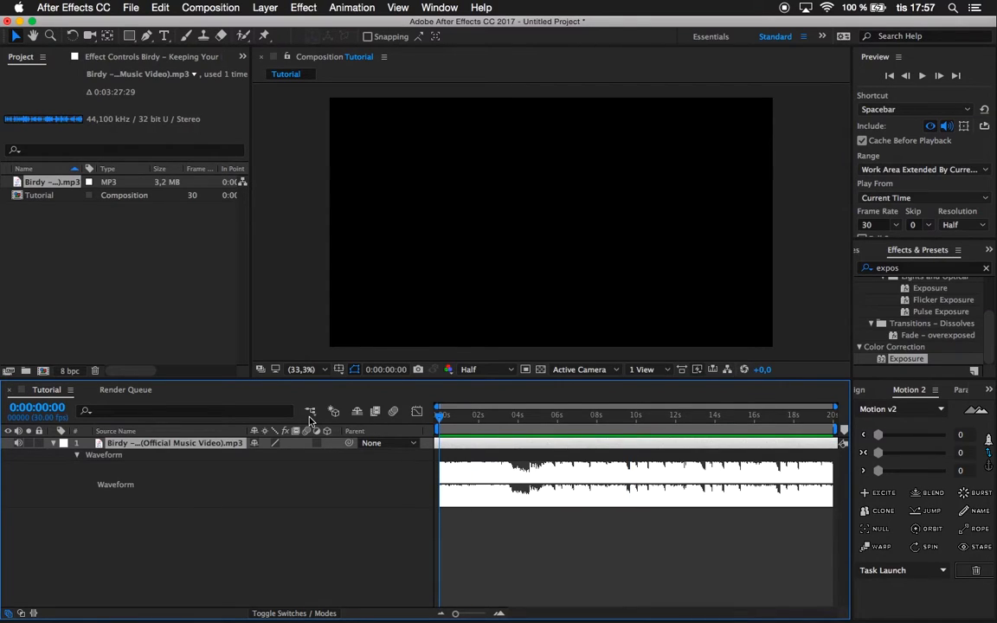
Preview the music, return to the start of the composition and collapse the waveform.
{"action": "key", "text": "space"}
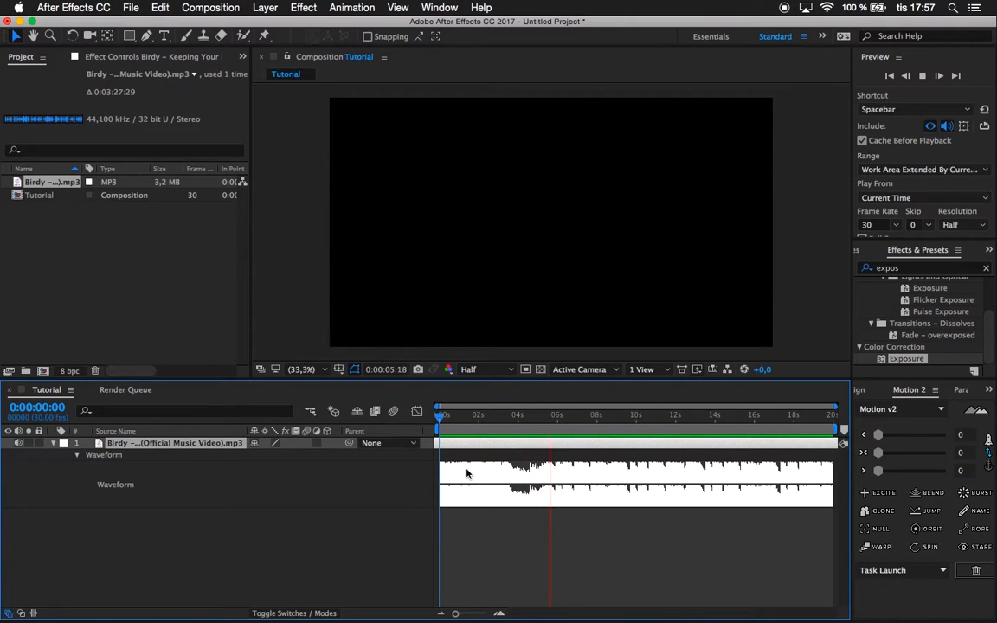
{"action": "key", "text": "space"}
{"action": "left_click_drag", "start_coordinate": [452, 418], "coordinate": [272, 460]}
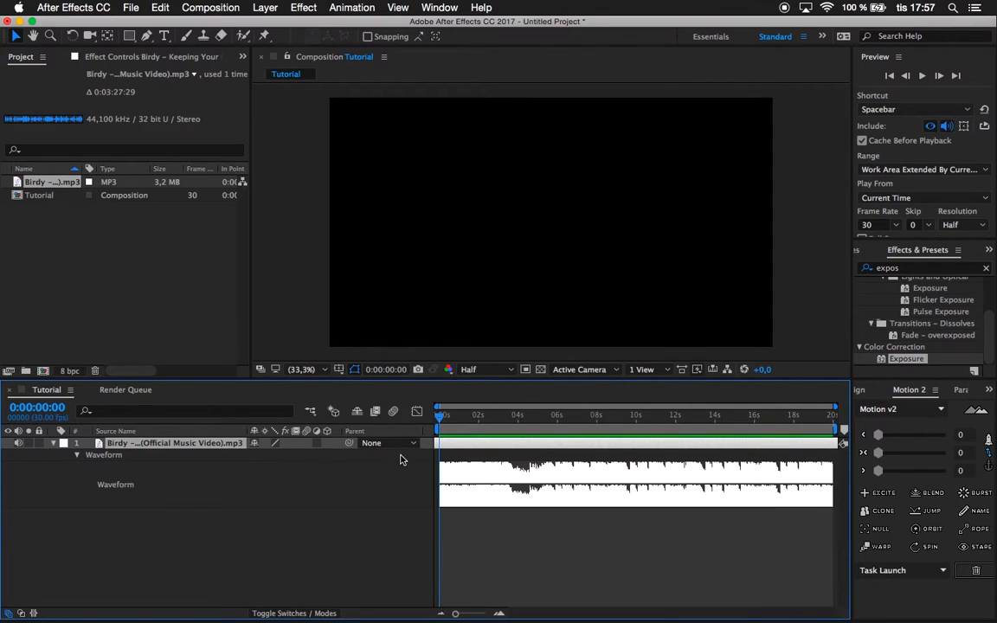
{"action": "key", "text": "l"}
Rename the music layer as Track.
{"action": "left_click", "coordinate": [292, 476]}
{"action": "left_click", "coordinate": [167, 448]}
{"action": "key", "text": "Return"}
{"action": "type", "text": "Track"}
{"action": "left_click", "coordinate": [161, 470]}
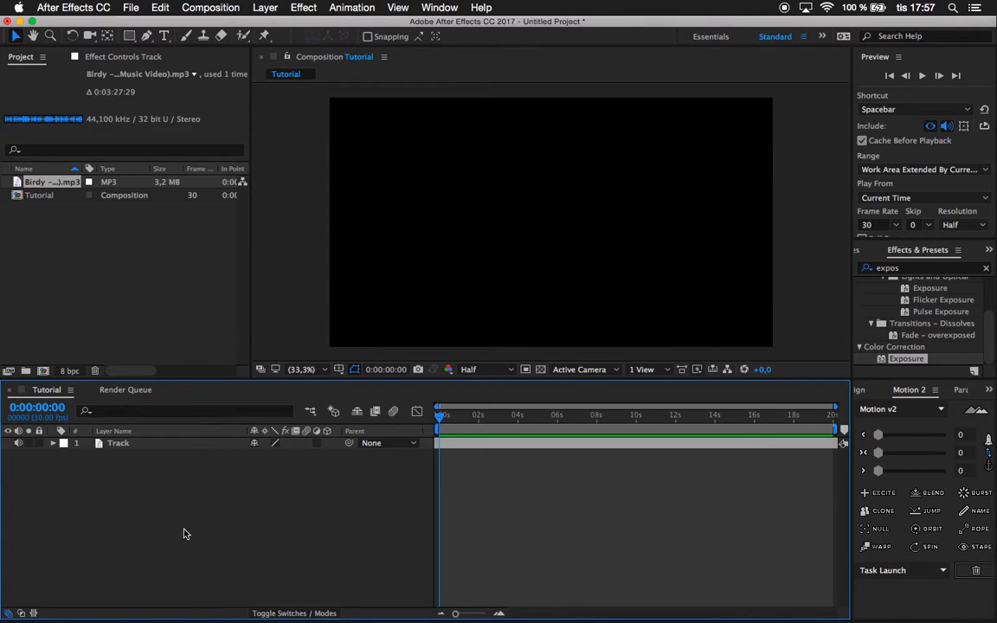
Create a dark gray full-composition solid layer named BG.
{"action": "key", "text": "super+y"}
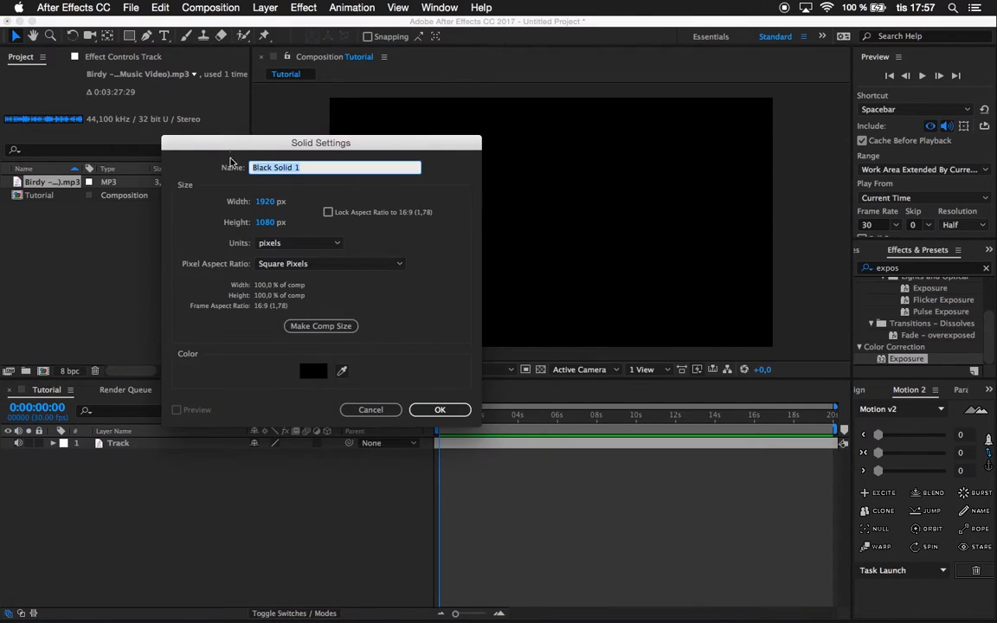
{"action": "type", "text": "BG"}
{"action": "left_click", "coordinate": [319, 372]}
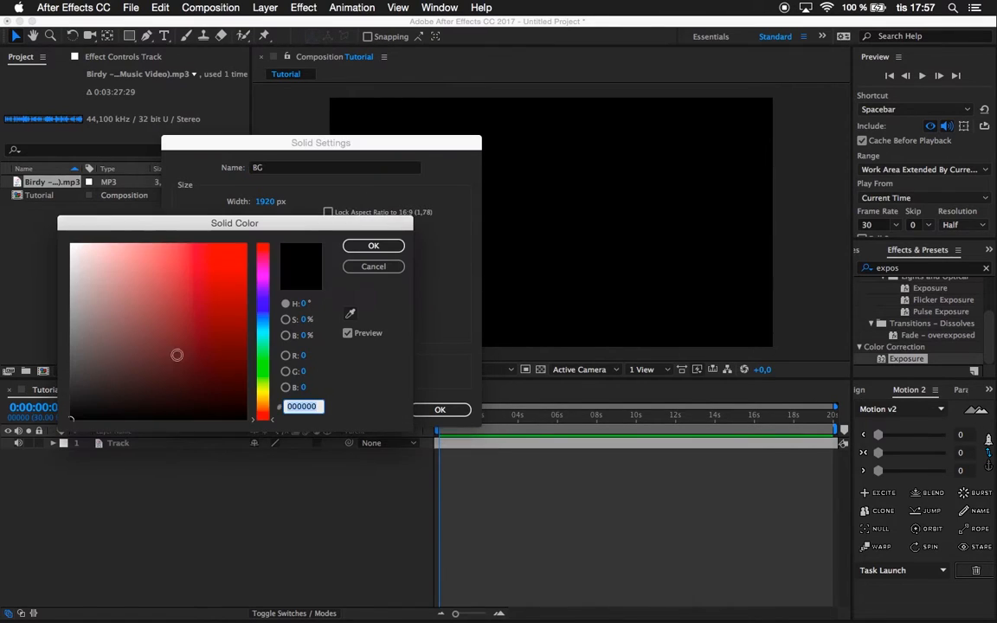
{"action": "mouse_move", "coordinate": [86, 398]}
{"action": "left_mouse_down"}
{"action": "mouse_move", "coordinate": [69, 402]}
{"action": "mouse_move", "coordinate": [37, 386]}
{"action": "left_mouse_up"}
{"action": "key", "text": "Return"}
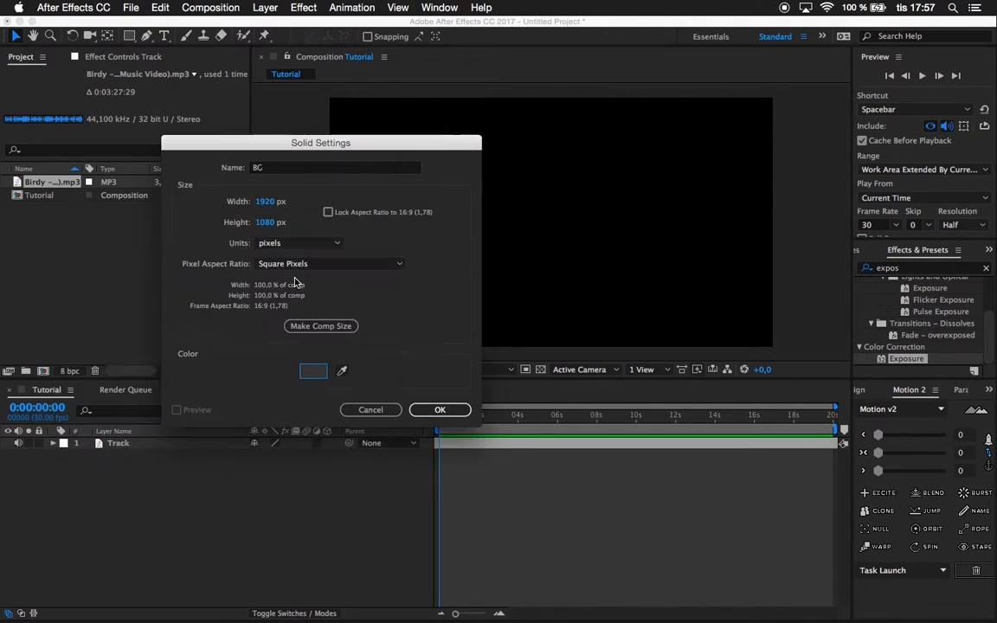
{"action": "key", "text": "Return"}
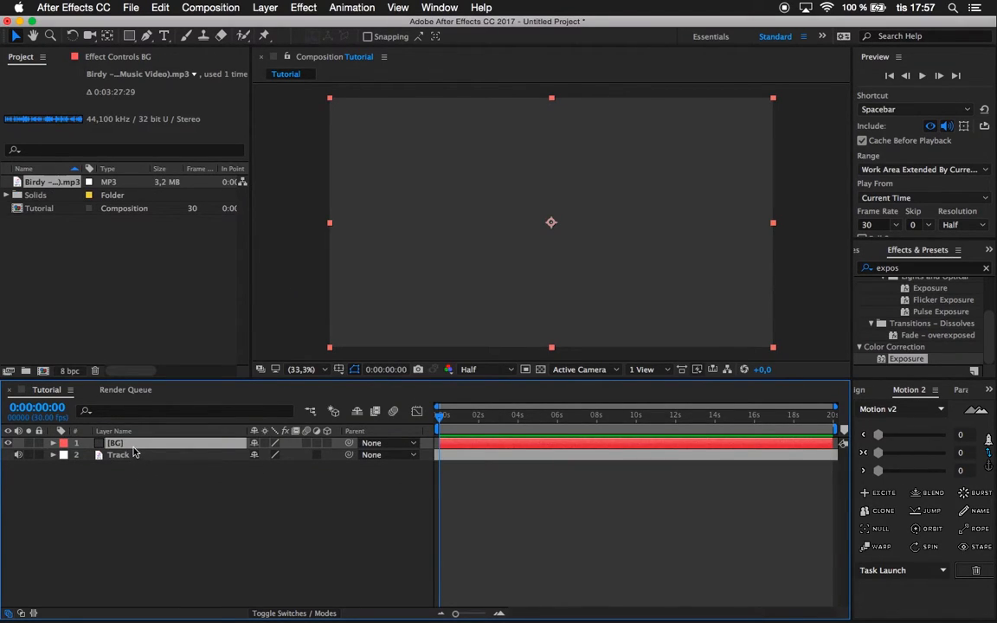
Create another composition-sized solid named Sound Keys above the BG layer.
{"action": "left_click", "coordinate": [266, 529]}
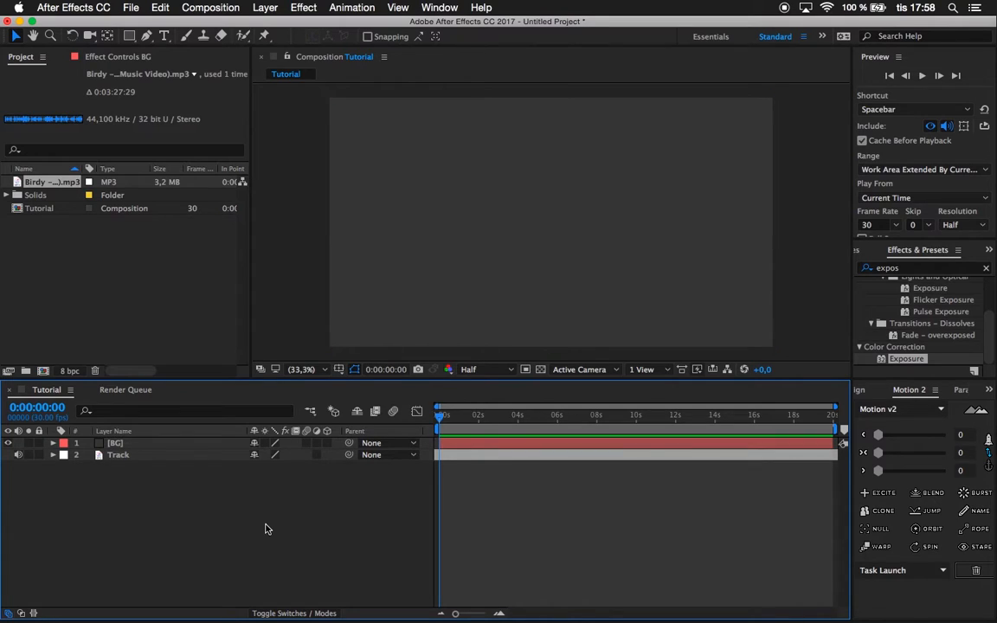
{"action": "key", "text": "super+y"}
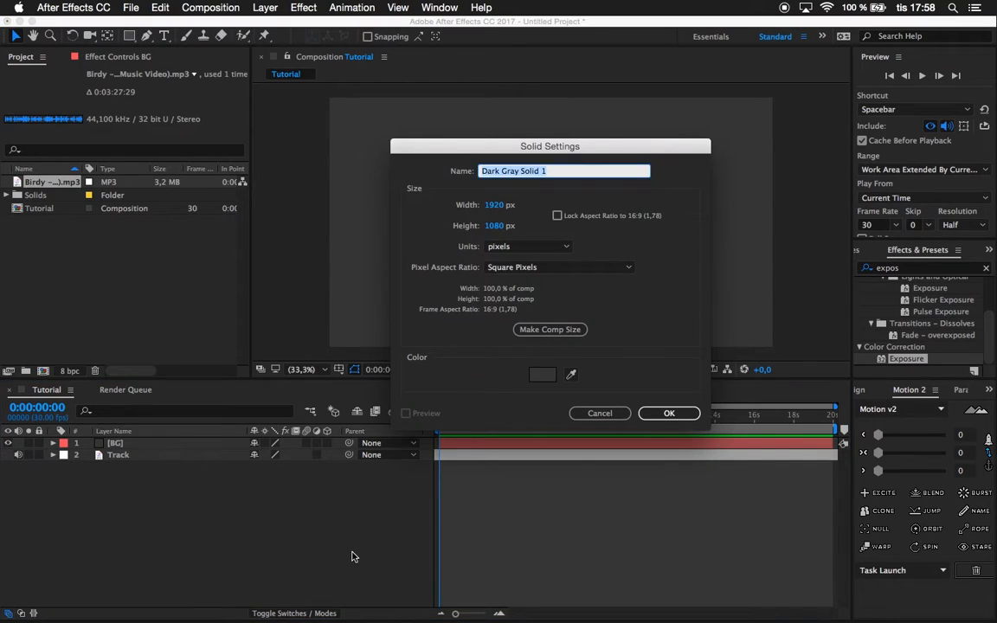
{"action": "type", "text": "Sound Keys"}
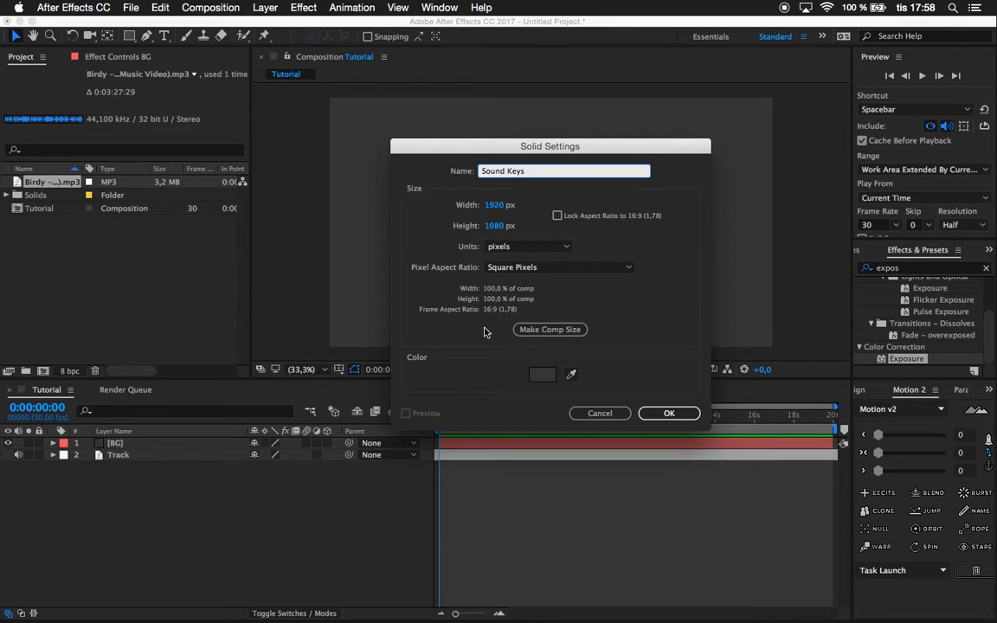
{"action": "key", "text": "Return"}
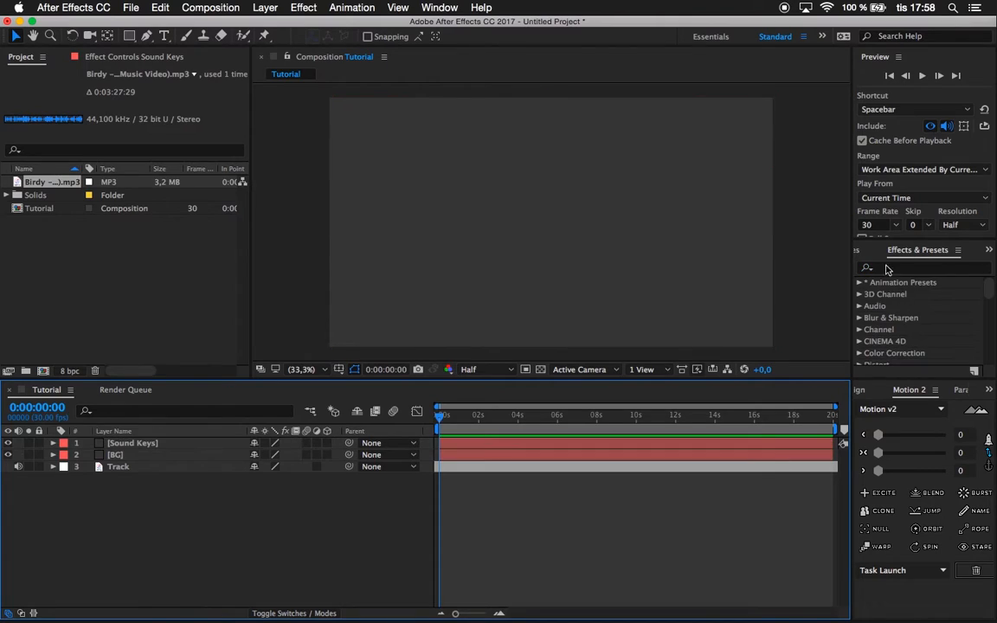
Apply the Trapcode Sound Keys effect to the Sound Keys layer and use Track as its audio layer.
{"action": "left_click", "coordinate": [892, 269]}
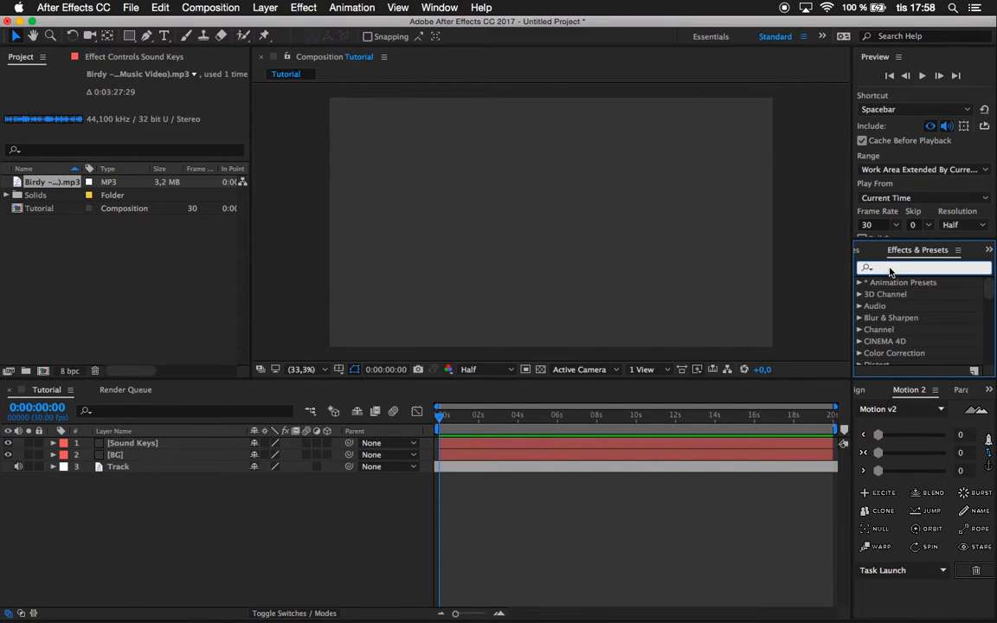
{"action": "type", "text": "sound"}
{"action": "left_click_drag", "start_coordinate": [905, 295], "coordinate": [163, 446]}
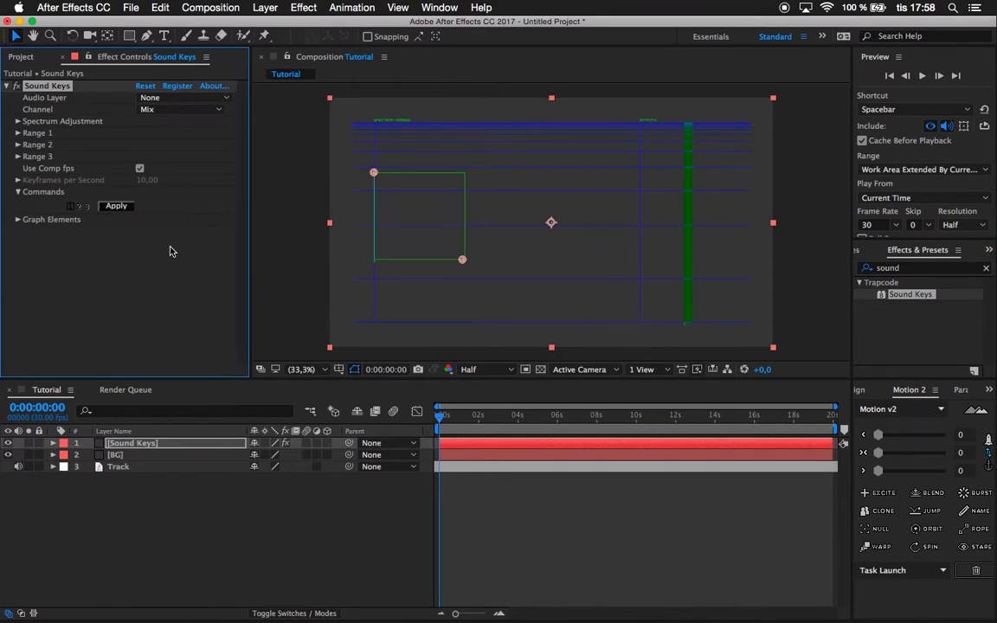
{"action": "left_click", "coordinate": [182, 101]}
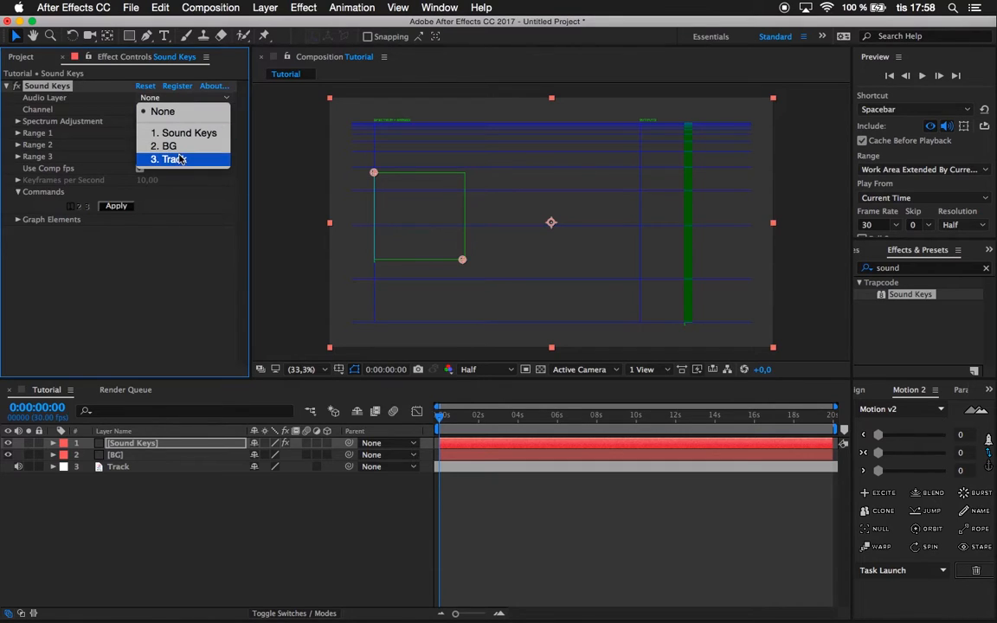
{"action": "left_click", "coordinate": [179, 160]}
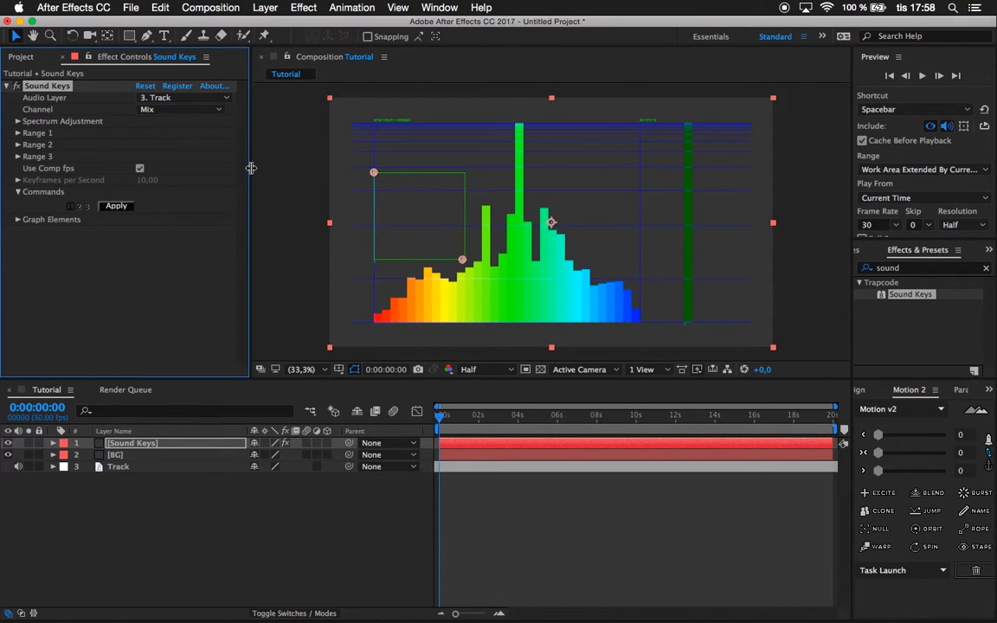
Play and scrub through the composition to examine how the Sound Keys spectrum reacts to the music.
{"action": "key", "text": "space"}
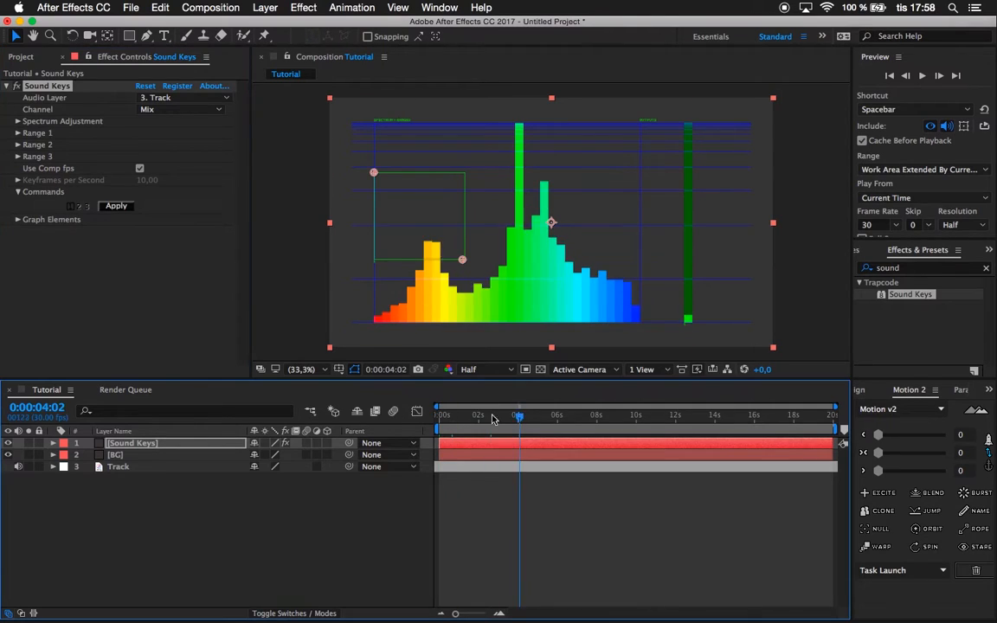
{"action": "key", "text": "space"}
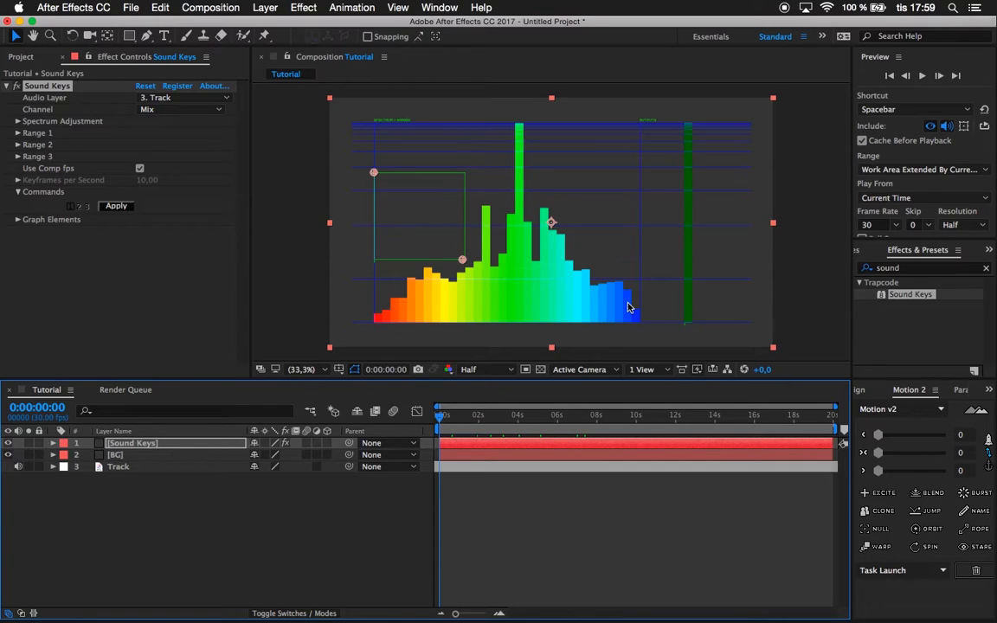
{"action": "left_click_drag", "start_coordinate": [454, 416], "coordinate": [586, 417]}
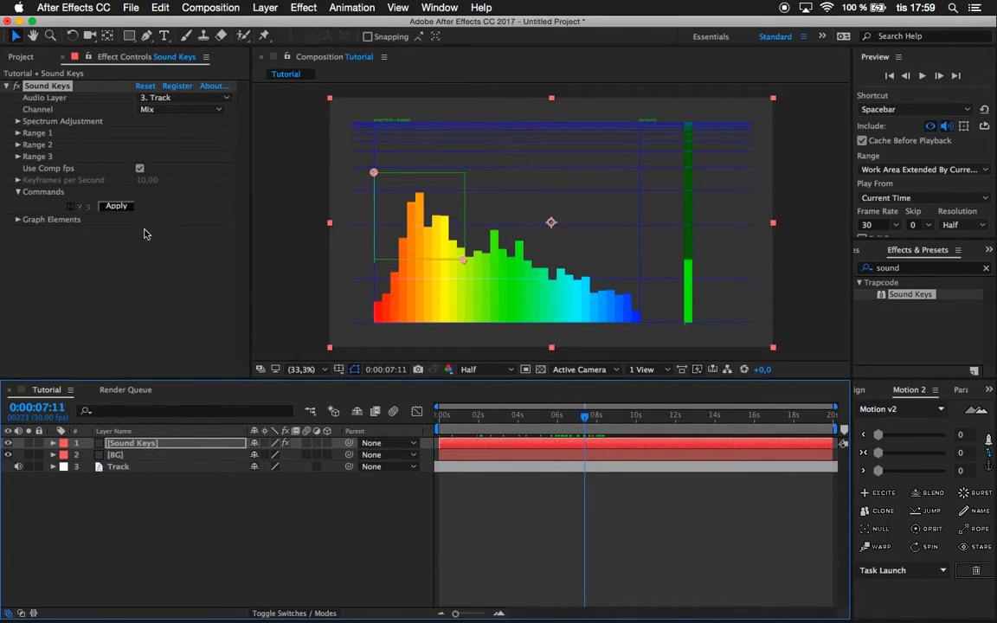
Set the Q (smoothness) in the Sound Keys spectrum adjustment to 1,000.
{"action": "left_click", "coordinate": [18, 133]}
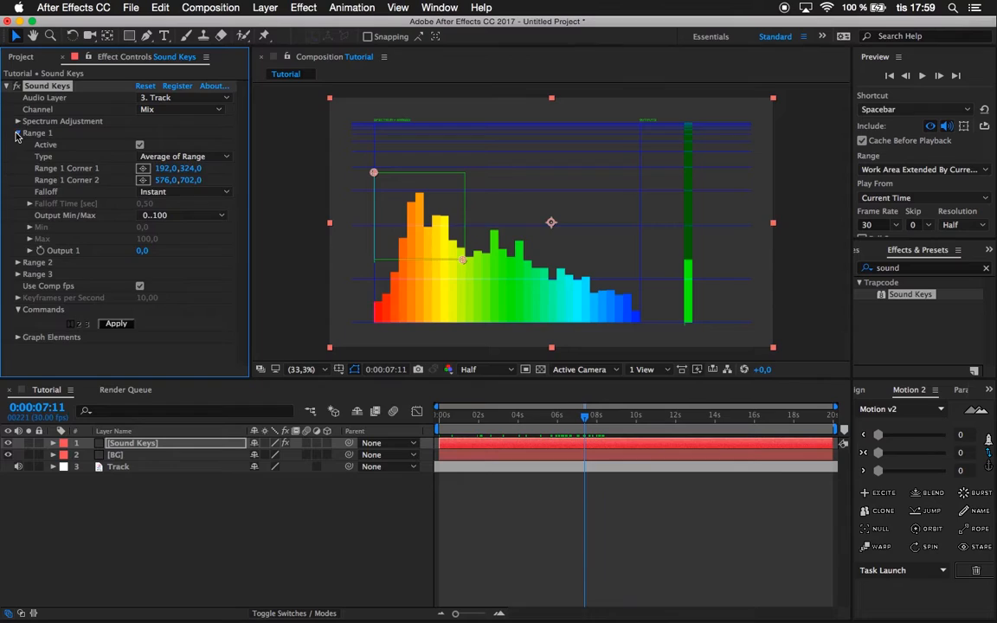
{"action": "left_click", "coordinate": [17, 133]}
{"action": "left_click", "coordinate": [18, 121]}
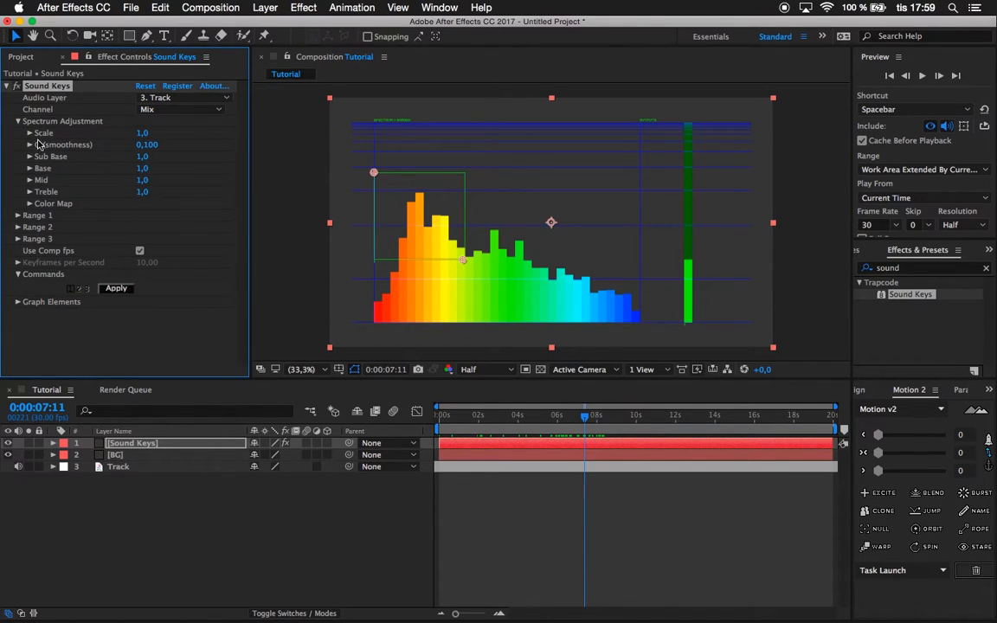
{"action": "left_click_drag", "start_coordinate": [147, 145], "coordinate": [216, 130]}
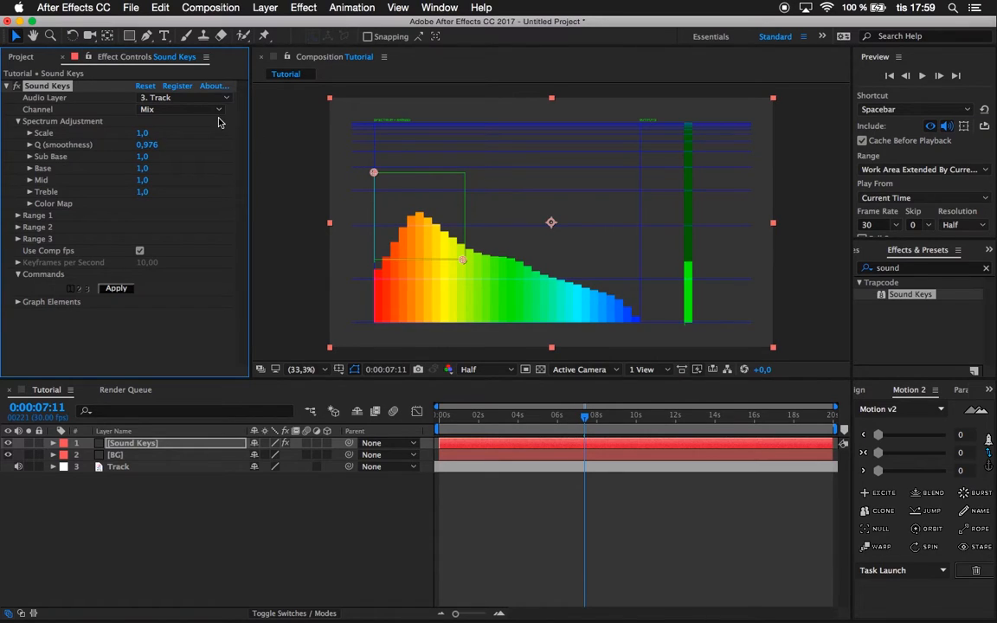
{"action": "left_click_drag", "start_coordinate": [149, 145], "coordinate": [318, 127]}
Scrub between about 4 and 7 seconds to examine the smoothed spectrum's motion.
{"action": "mouse_move", "coordinate": [523, 419]}
{"action": "left_mouse_down"}
{"action": "mouse_move", "coordinate": [451, 423]}
{"action": "mouse_move", "coordinate": [712, 416]}
{"action": "mouse_move", "coordinate": [527, 421]}
{"action": "mouse_move", "coordinate": [538, 423]}
{"action": "left_mouse_up"}
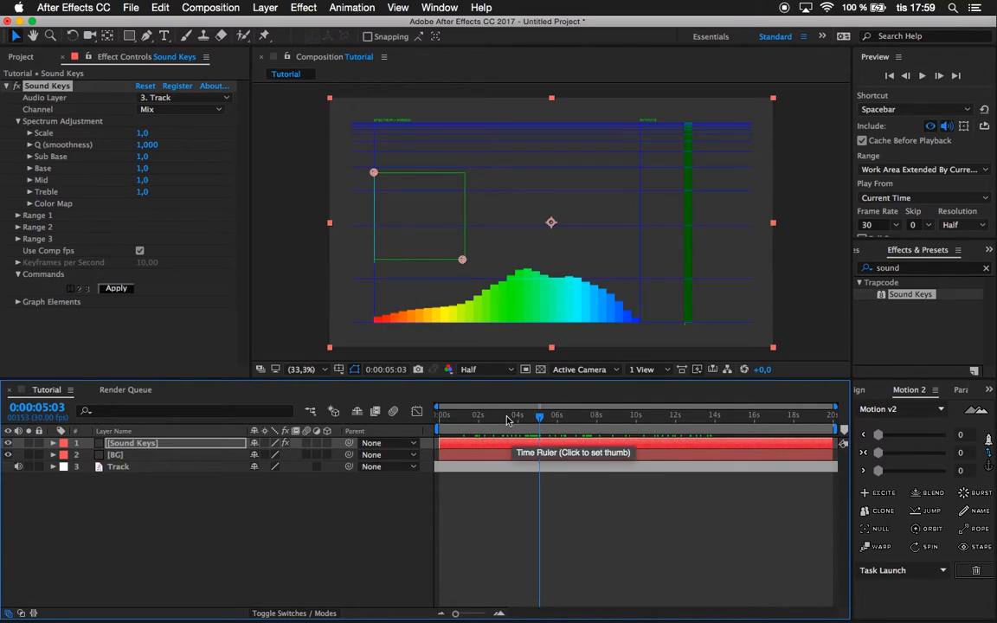
{"action": "left_click", "coordinate": [500, 428]}
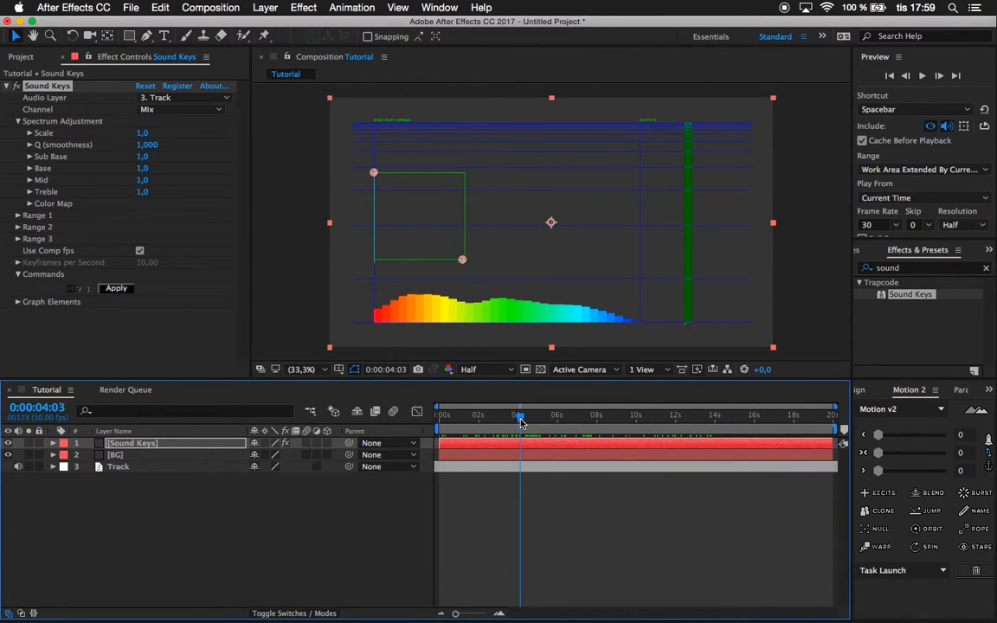
{"action": "left_click_drag", "start_coordinate": [519, 419], "coordinate": [588, 417]}
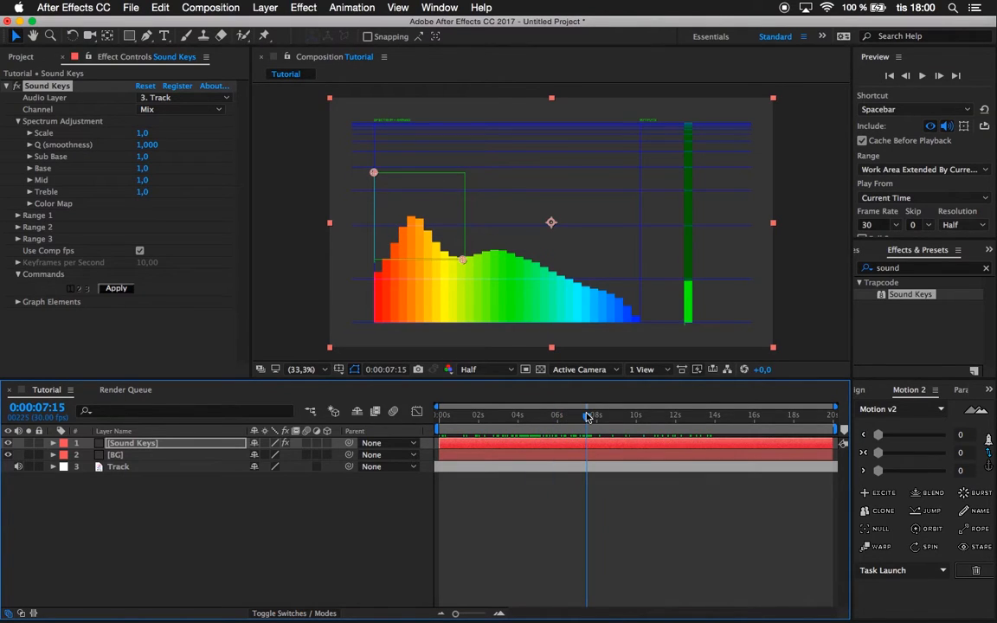
Scrub and play the composition from the start and from about 2 seconds to examine where the bass beats peak in the spectrum.
{"action": "left_click_drag", "start_coordinate": [503, 417], "coordinate": [526, 423]}
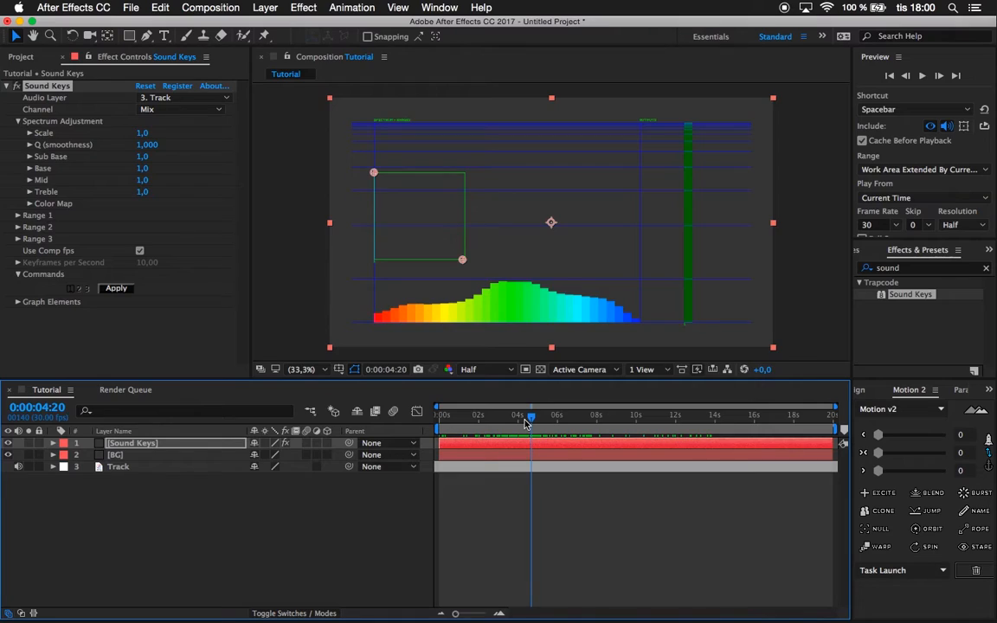
{"action": "left_click_drag", "start_coordinate": [525, 424], "coordinate": [390, 427]}
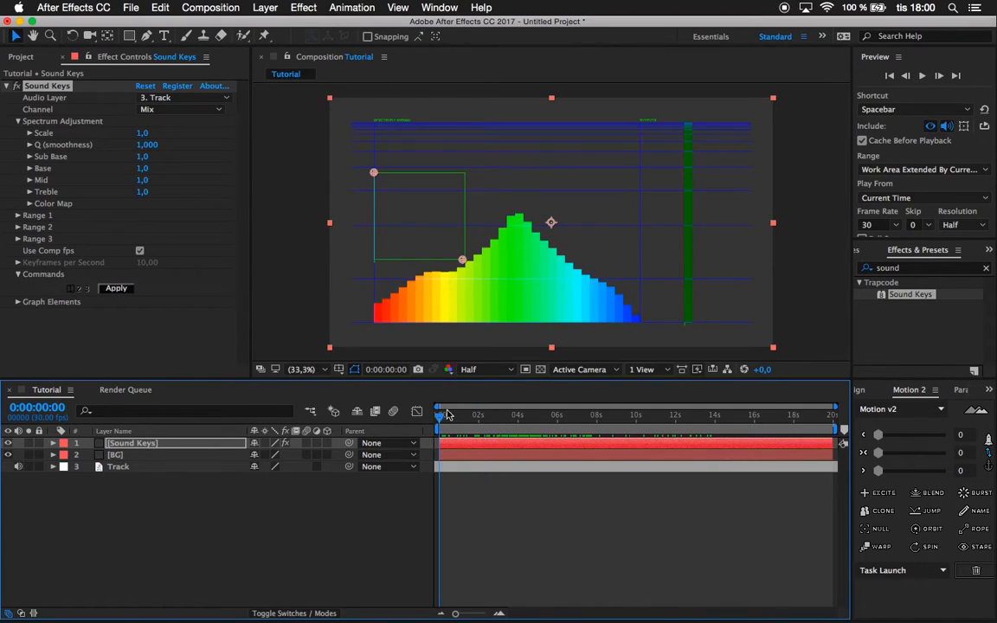
{"action": "key", "text": "space"}
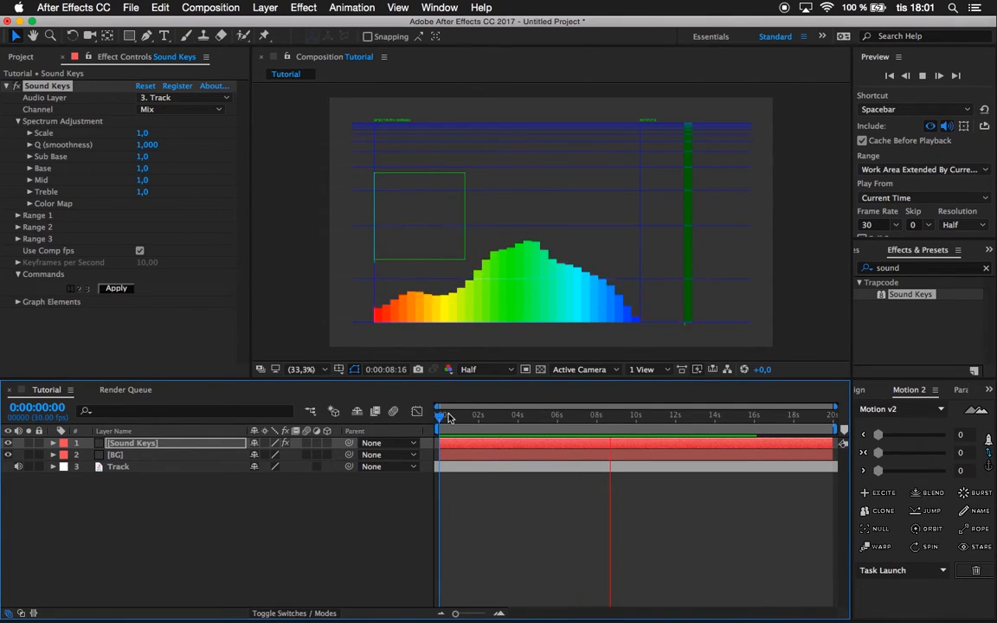
{"action": "key", "text": "space"}
{"action": "left_click_drag", "start_coordinate": [546, 407], "coordinate": [590, 407]}
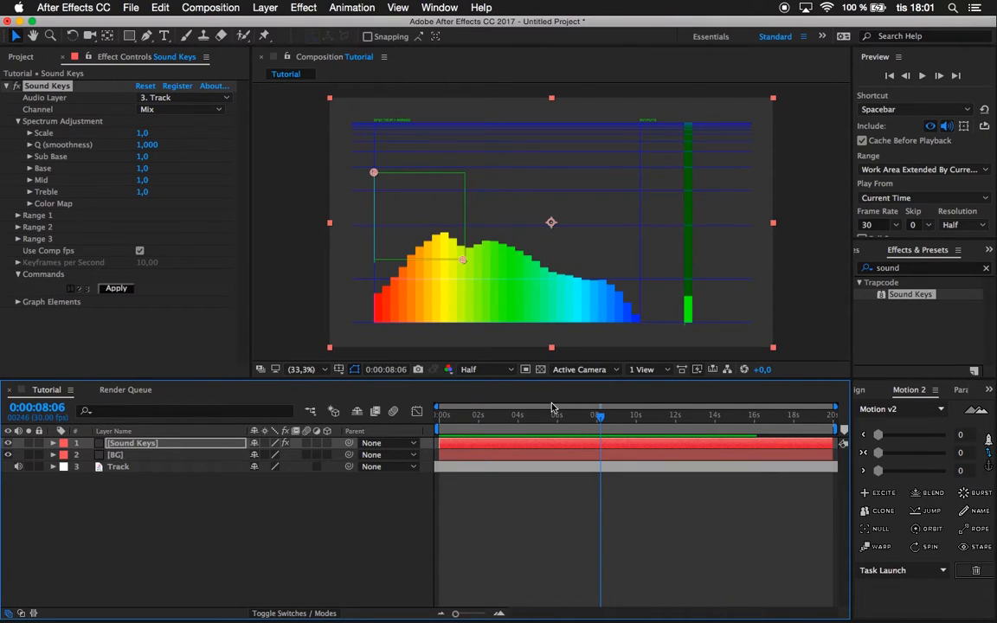
{"action": "left_click_drag", "start_coordinate": [552, 407], "coordinate": [496, 422]}
{"action": "key", "text": "space"}
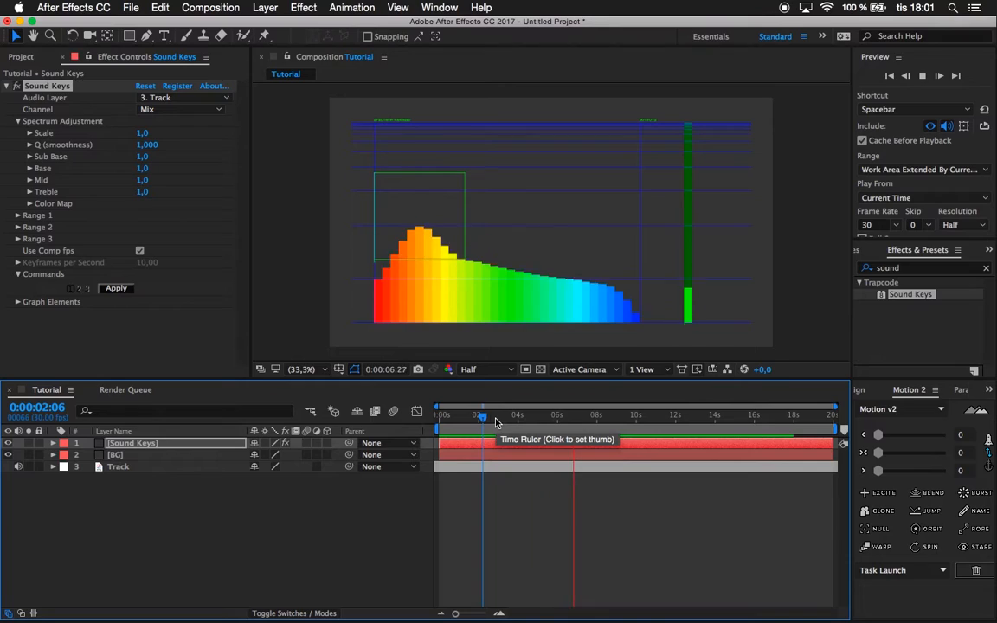
{"action": "key", "text": "space"}
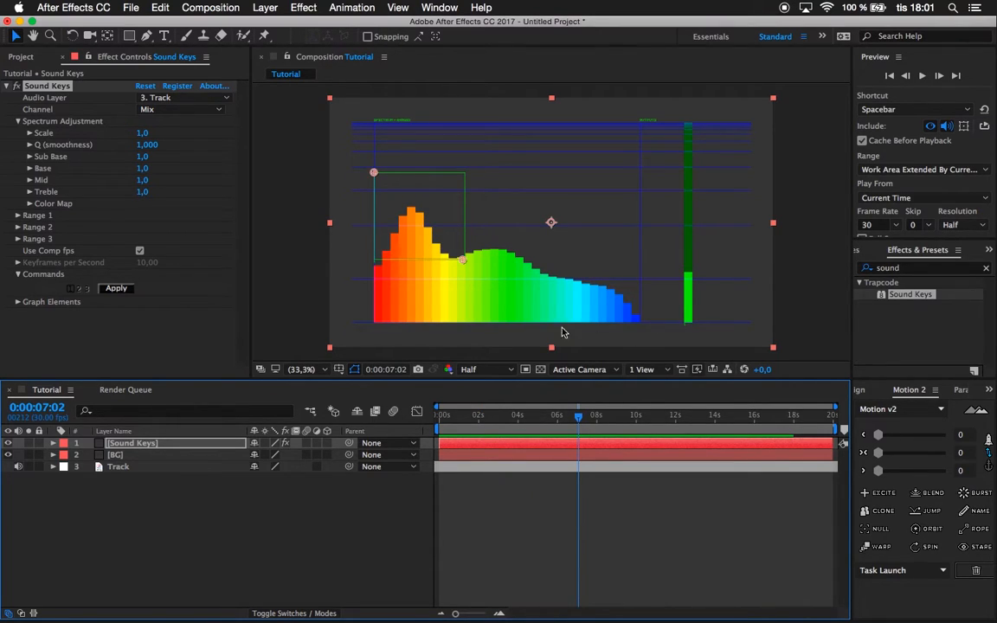
Narrow the Sound Keys Range 1 box around the orange bass peak, checking its upper corner against the beats near 7 and 8 seconds.
{"action": "left_click_drag", "start_coordinate": [459, 267], "coordinate": [432, 270]}
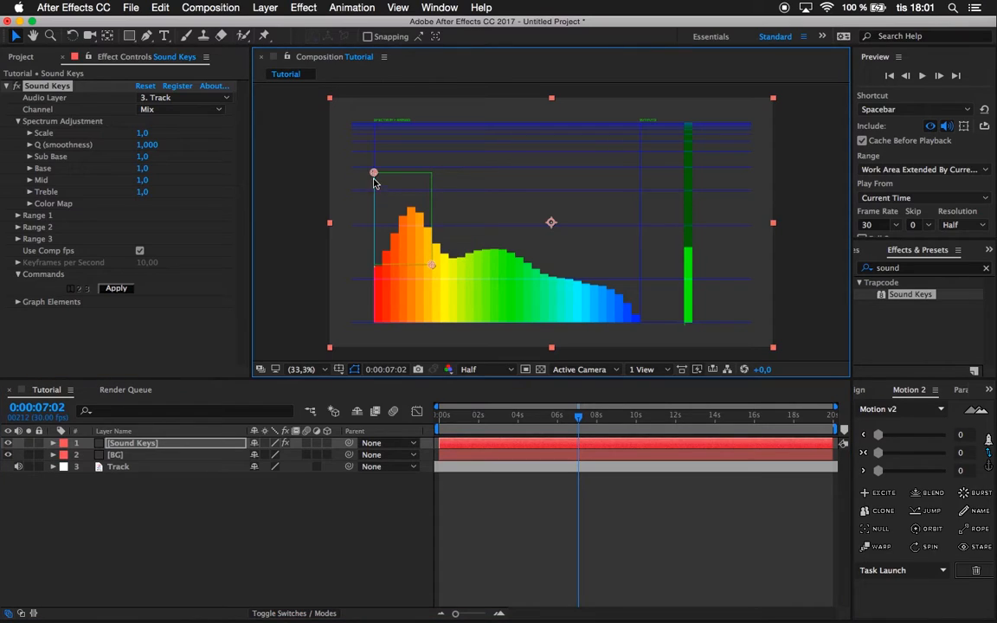
{"action": "left_click_drag", "start_coordinate": [374, 175], "coordinate": [407, 206]}
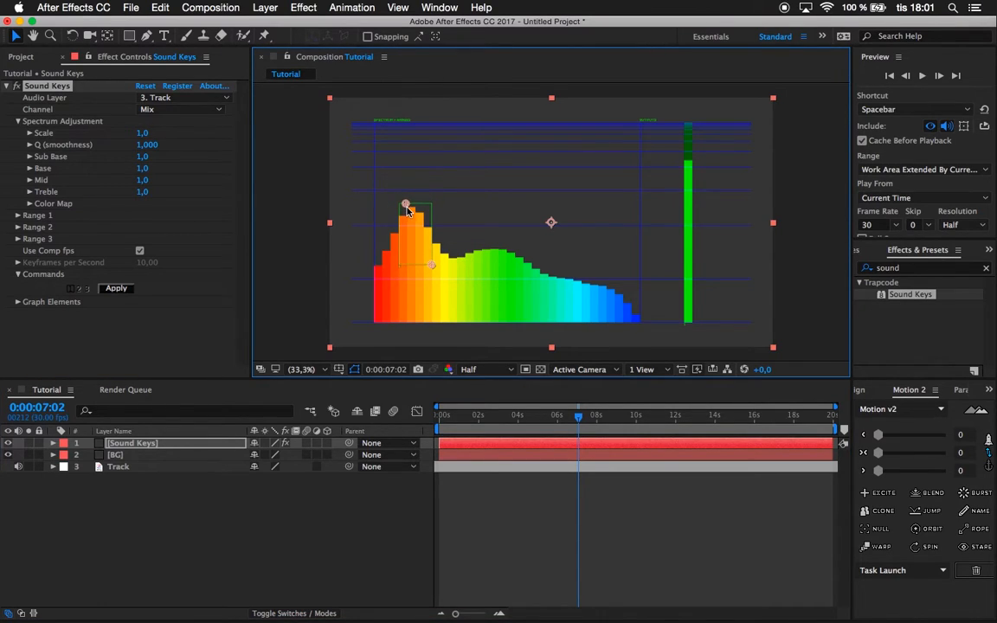
{"action": "left_click_drag", "start_coordinate": [579, 416], "coordinate": [605, 416]}
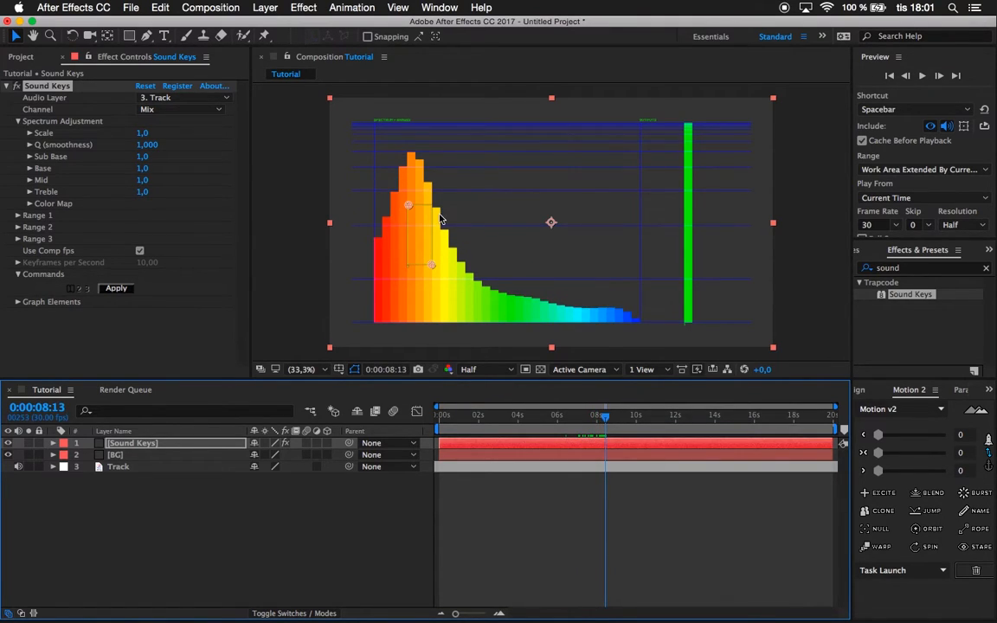
{"action": "mouse_move", "coordinate": [410, 211]}
{"action": "left_mouse_down"}
{"action": "mouse_move", "coordinate": [414, 191]}
{"action": "mouse_move", "coordinate": [406, 200]}
{"action": "left_mouse_up"}
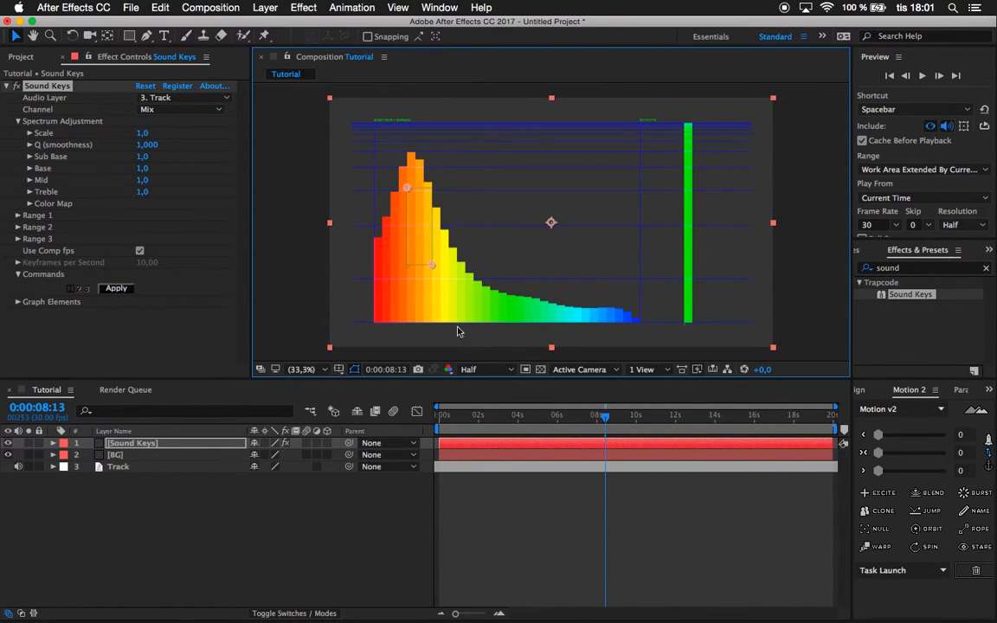
{"action": "mouse_move", "coordinate": [556, 419]}
{"action": "left_mouse_down"}
{"action": "mouse_move", "coordinate": [546, 419]}
{"action": "mouse_move", "coordinate": [576, 419]}
{"action": "left_mouse_up"}
{"action": "left_click_drag", "start_coordinate": [410, 187], "coordinate": [412, 195]}
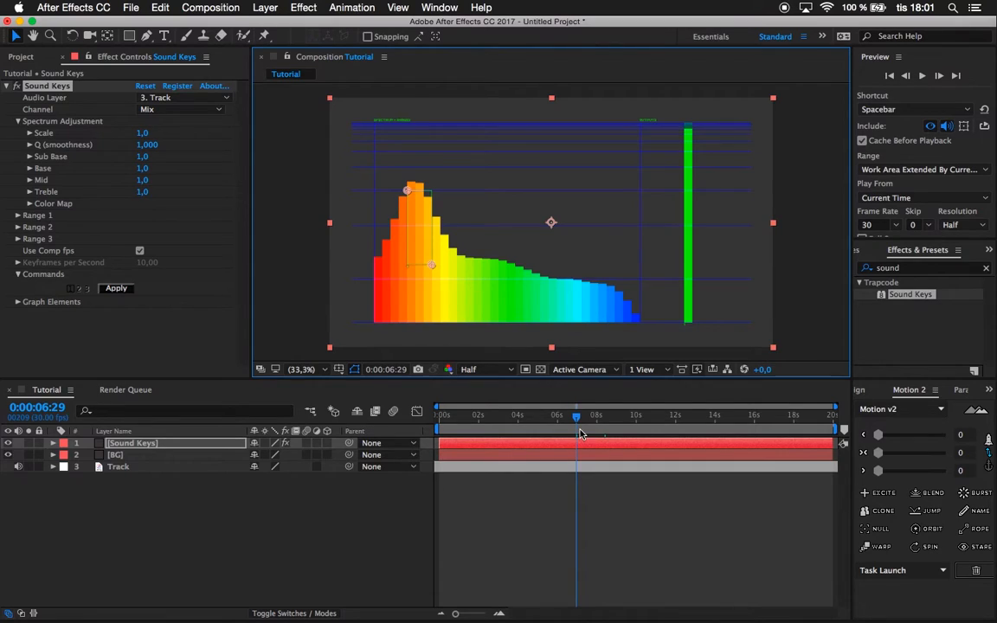
{"action": "left_click_drag", "start_coordinate": [576, 424], "coordinate": [574, 424]}
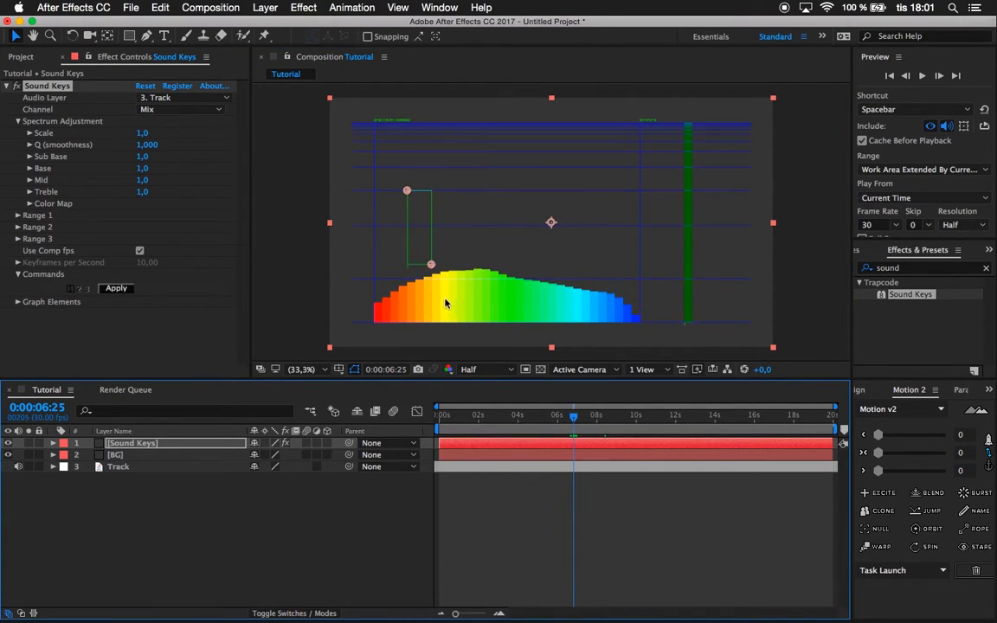
Shrink Range 1 to a tiny box at the bass peak's tip, corners about 336,429 and 336,453, and play from about 4 seconds to check it.
{"action": "left_click_drag", "start_coordinate": [431, 266], "coordinate": [410, 201]}
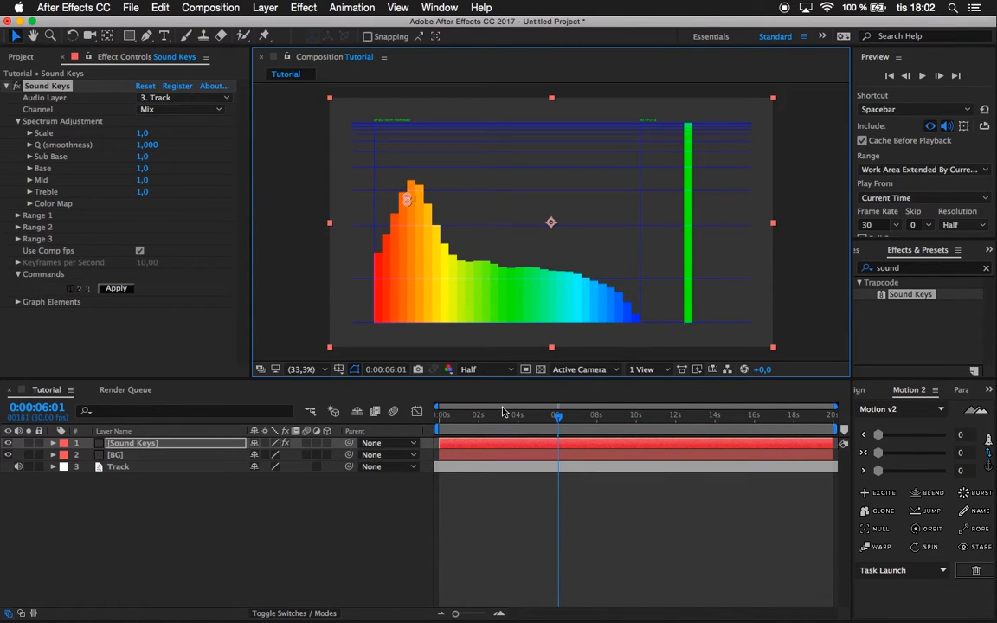
{"action": "mouse_move", "coordinate": [503, 412]}
{"action": "left_mouse_down"}
{"action": "mouse_move", "coordinate": [690, 417]}
{"action": "mouse_move", "coordinate": [445, 414]}
{"action": "mouse_move", "coordinate": [515, 415]}
{"action": "left_mouse_up"}
{"action": "key", "text": "space"}
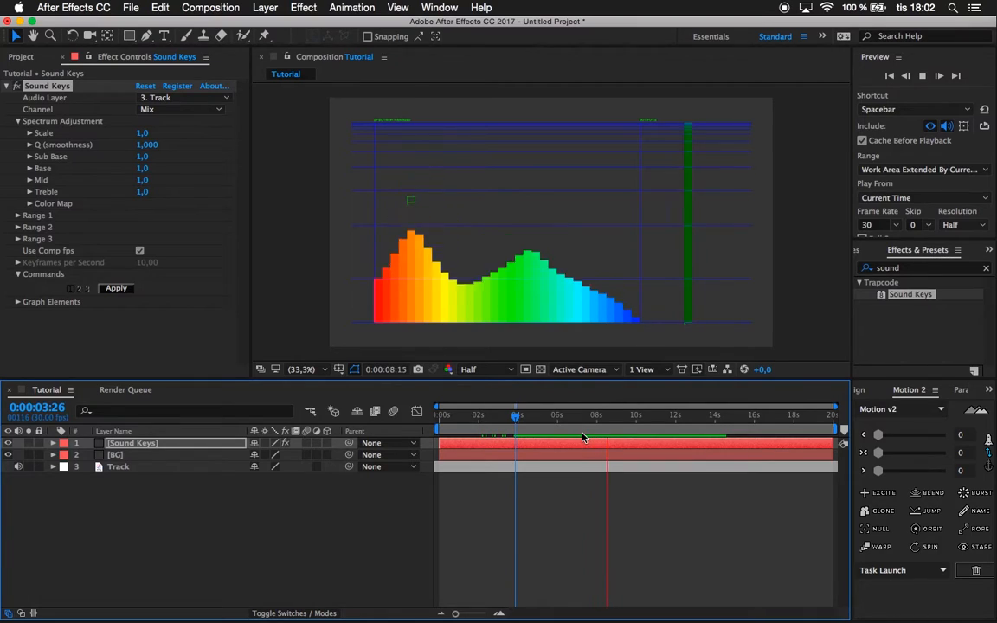
{"action": "key", "text": "space"}
{"action": "mouse_move", "coordinate": [570, 407]}
{"action": "left_mouse_down"}
{"action": "mouse_move", "coordinate": [537, 407]}
{"action": "mouse_move", "coordinate": [578, 407]}
{"action": "left_mouse_up"}
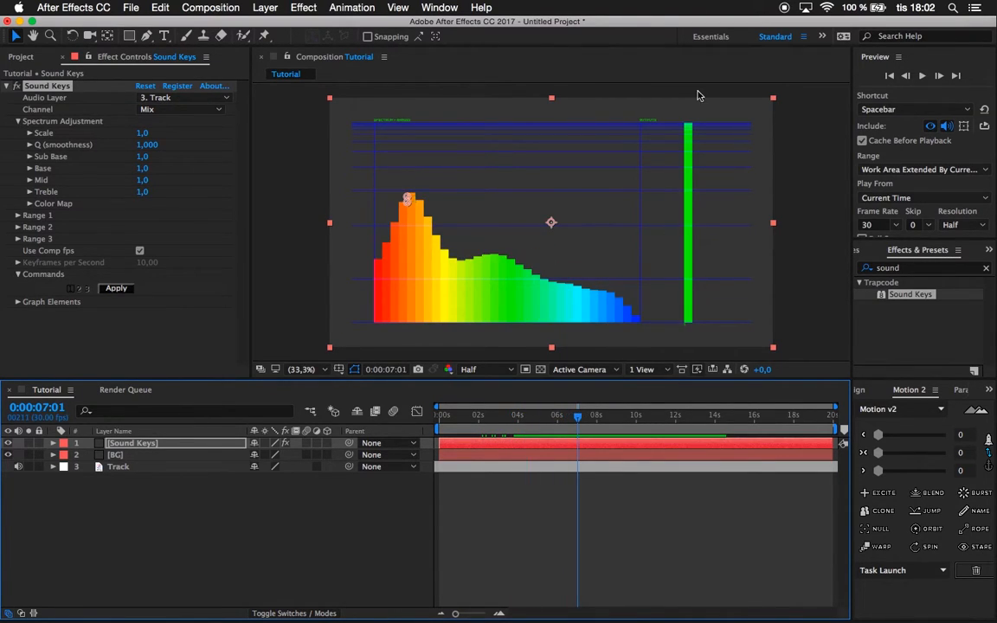
{"action": "left_click_drag", "start_coordinate": [573, 419], "coordinate": [531, 419]}
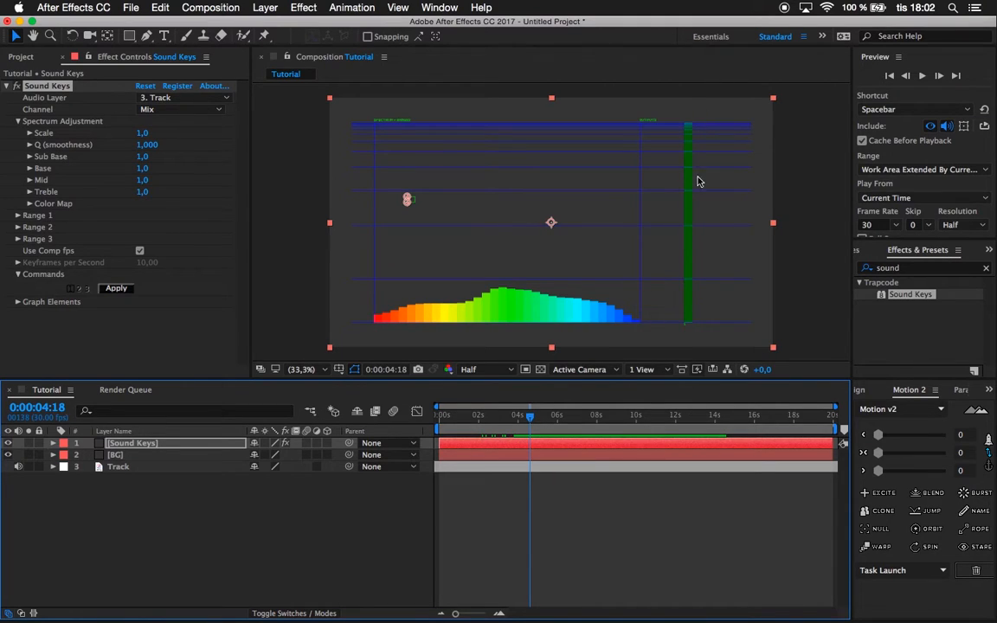
{"action": "left_click", "coordinate": [521, 420]}
{"action": "key", "text": "space"}
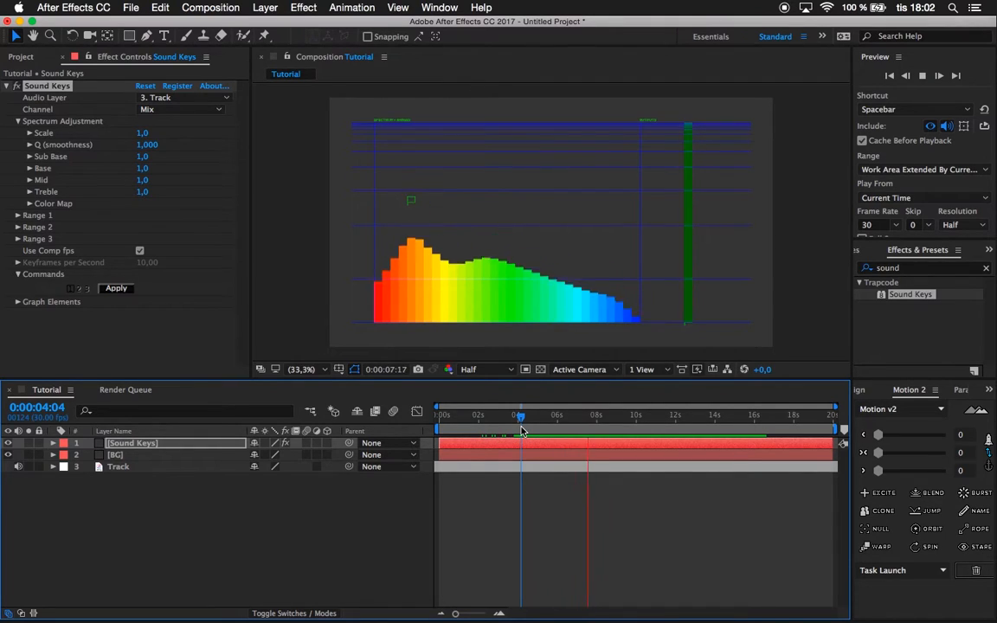
{"action": "left_click_drag", "start_coordinate": [521, 420], "coordinate": [582, 422]}
Hide the Sound Keys layer and create a new 1920 x 1080 px solid named E3D.
{"action": "left_click", "coordinate": [9, 444]}
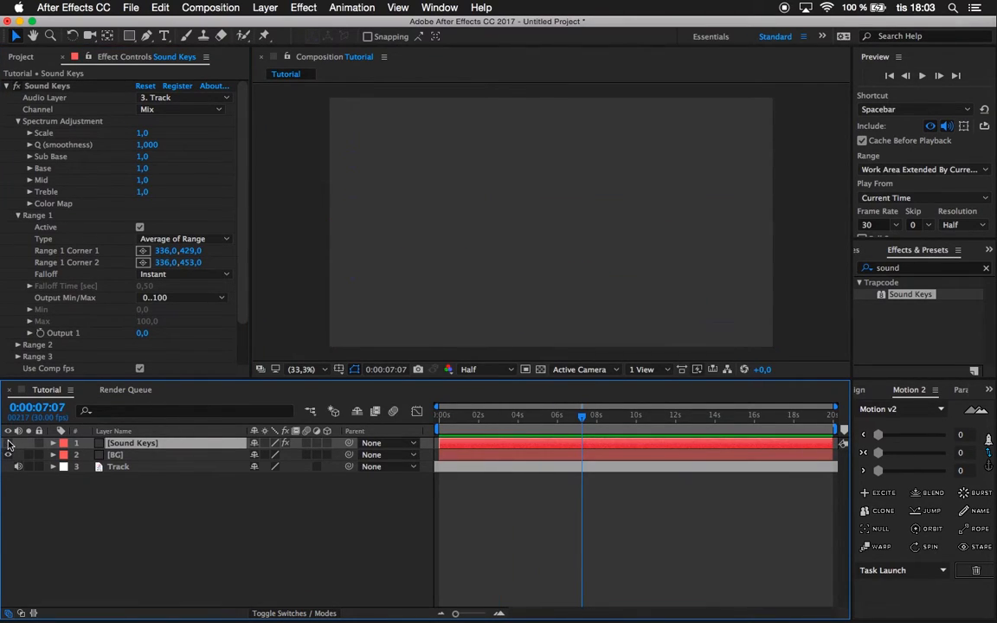
{"action": "left_click", "coordinate": [167, 532]}
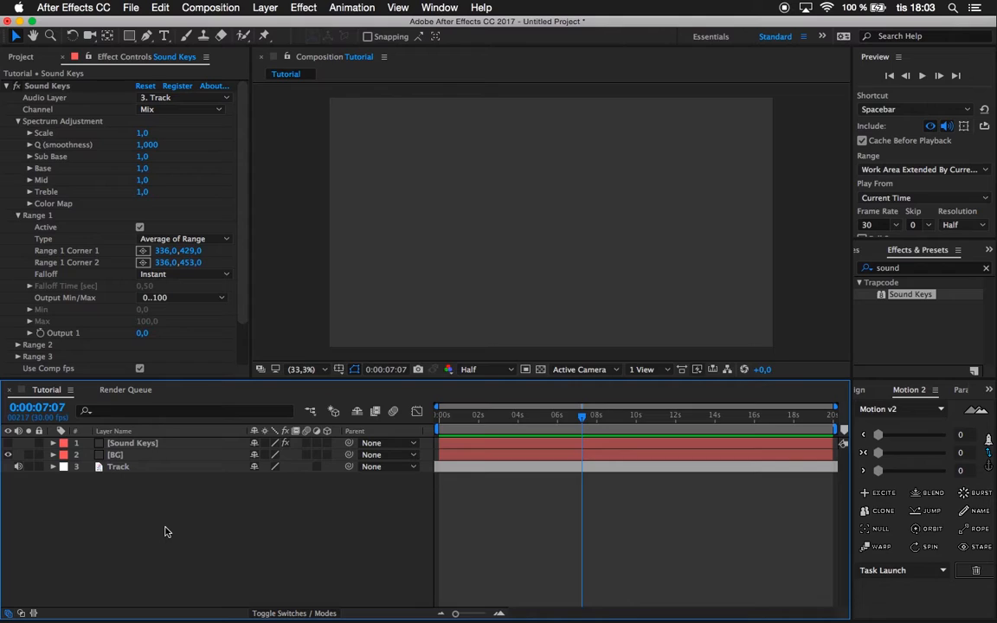
{"action": "key", "text": "super+y"}
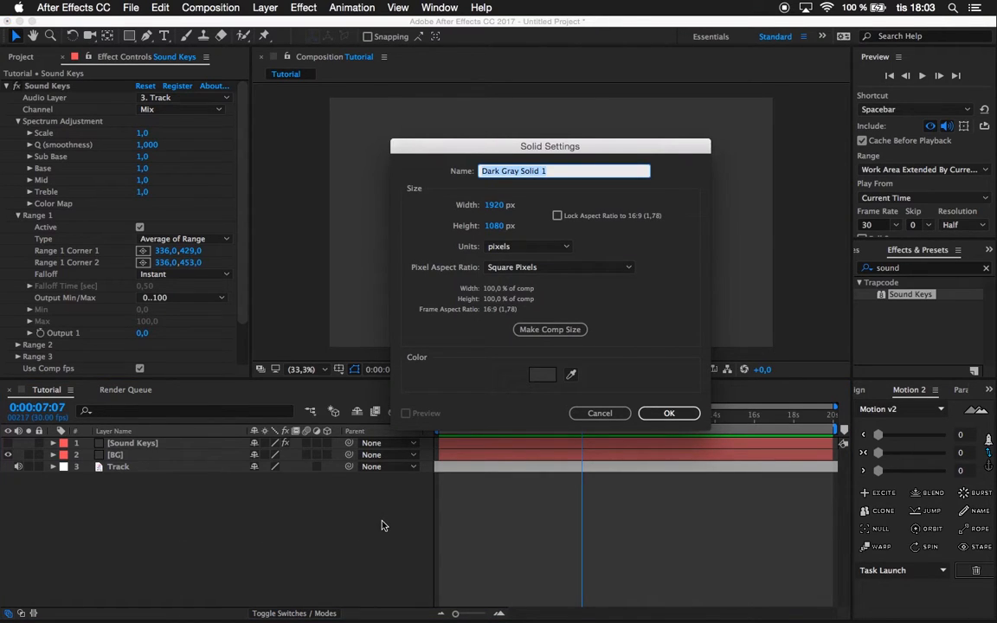
{"action": "type", "text": "B"}
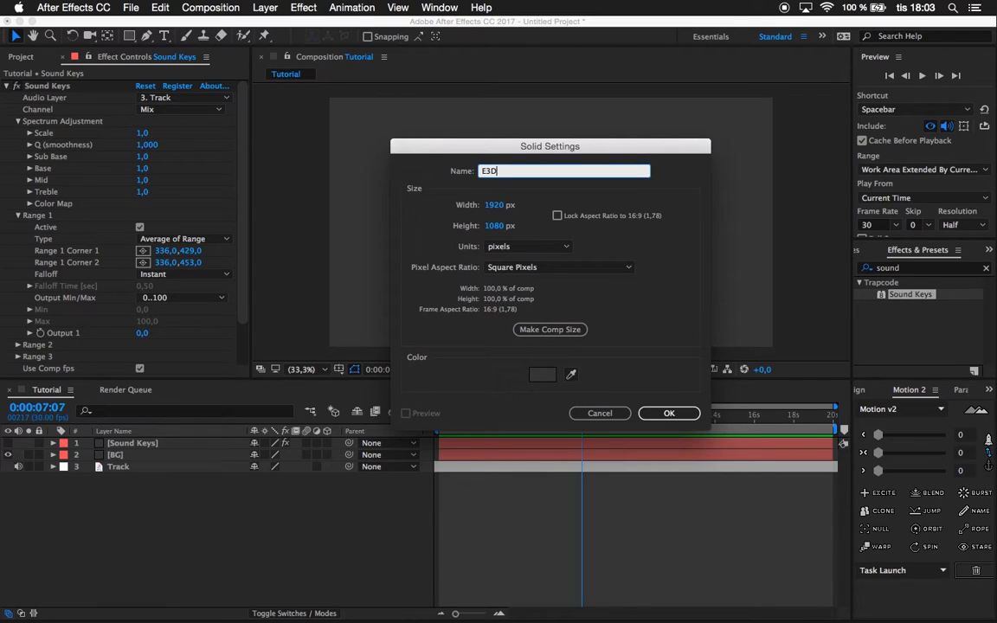
{"action": "key", "text": "Return"}
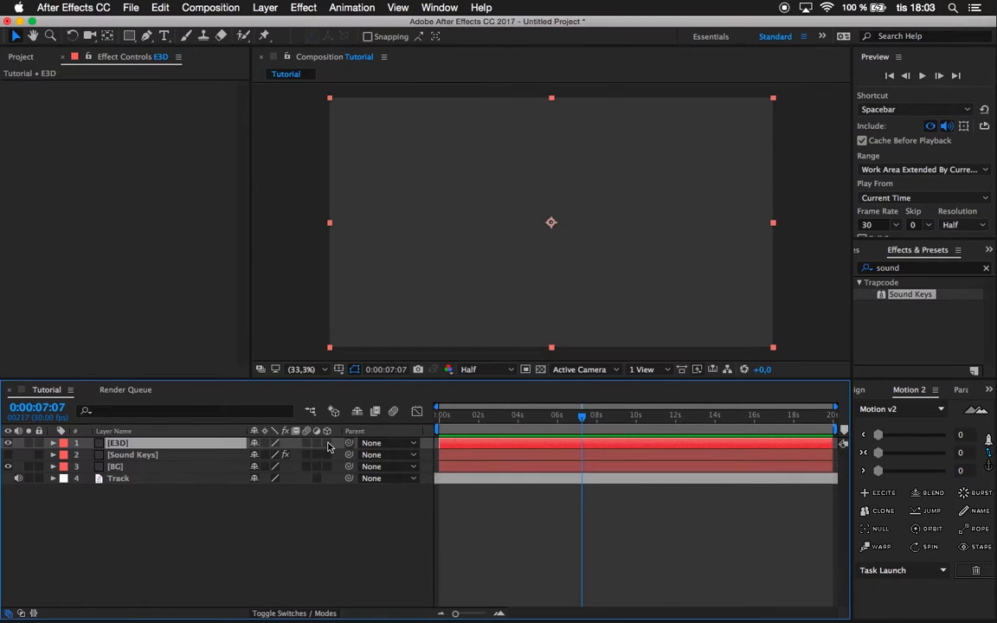
Find the Video Copilot Element effect and apply it to the E3D layer.
{"action": "left_click", "coordinate": [885, 268]}
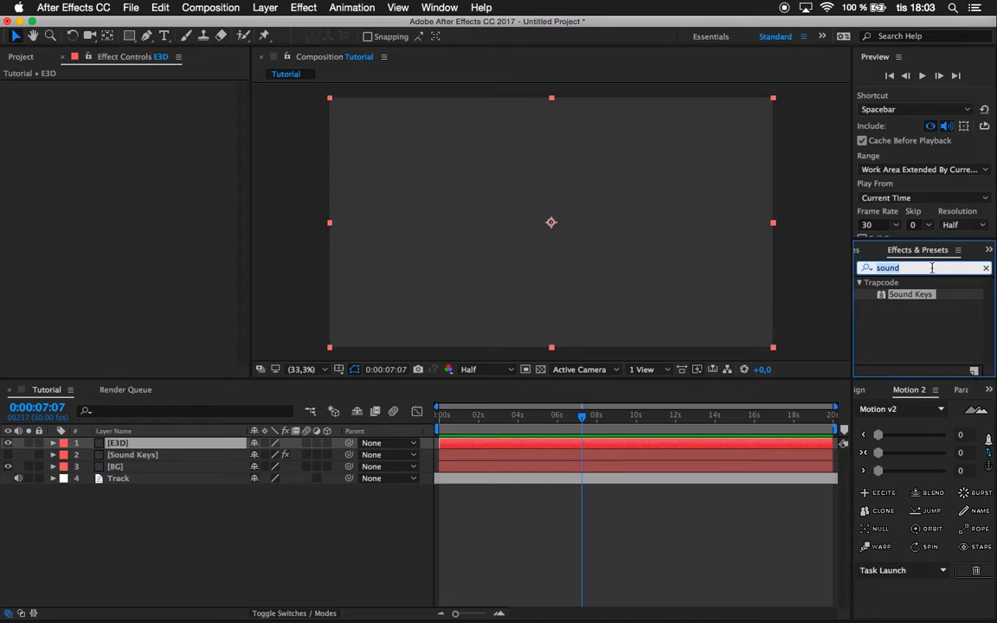
{"action": "type", "text": "elem"}
{"action": "left_click_drag", "start_coordinate": [898, 295], "coordinate": [117, 443]}
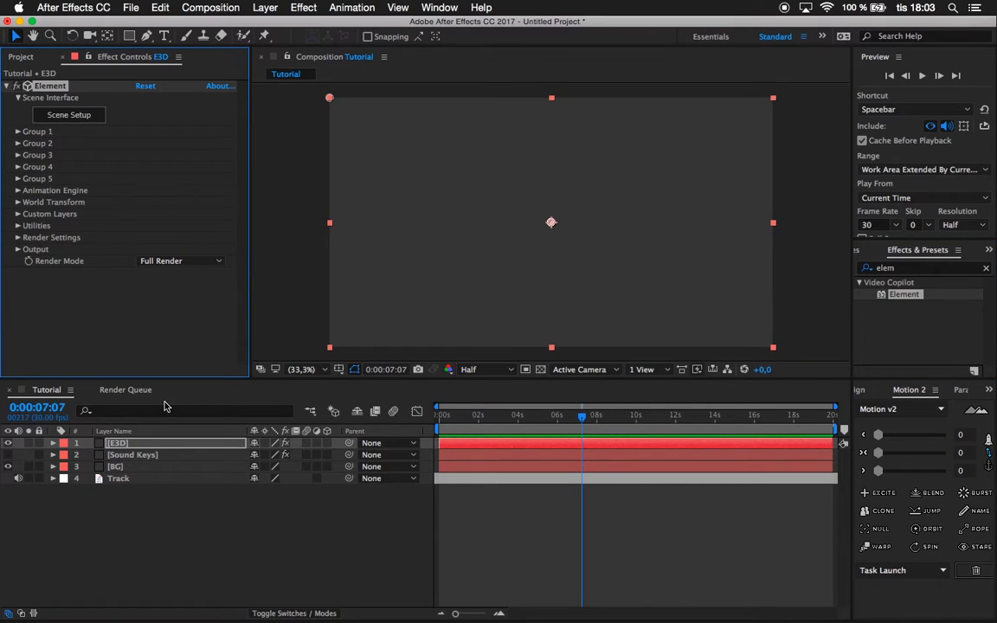
Open Element's Scene Setup, create a sphere model and rename it Core.
{"action": "left_click", "coordinate": [59, 117]}
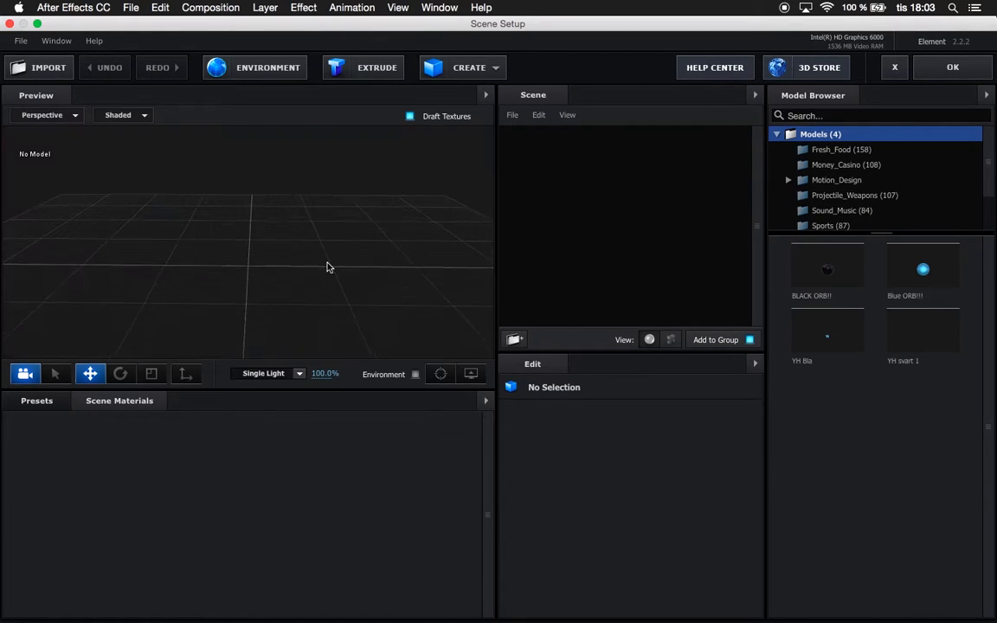
{"action": "left_click", "coordinate": [475, 74]}
{"action": "left_click", "coordinate": [475, 100]}
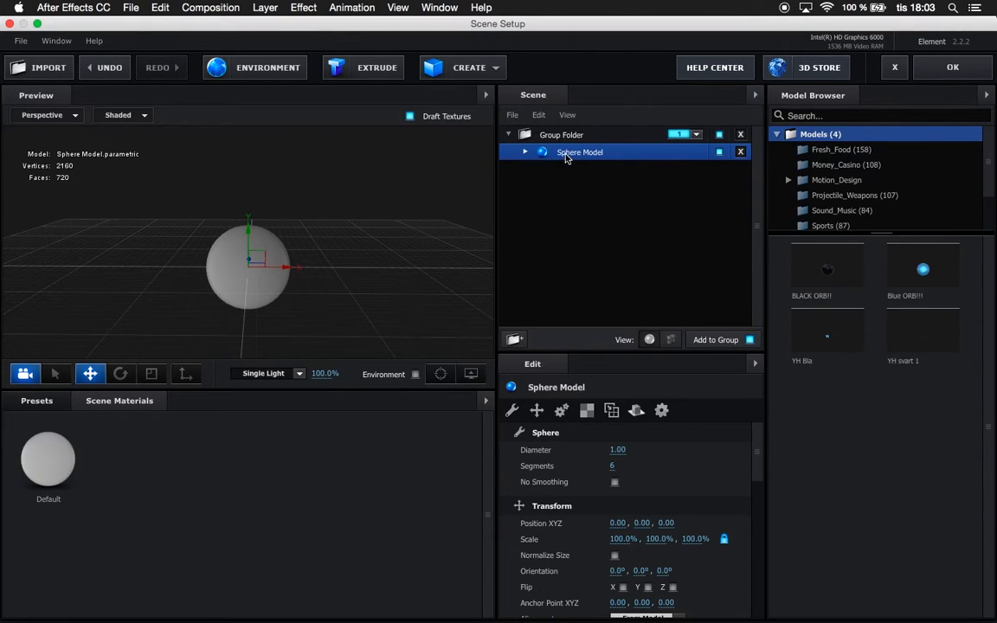
{"action": "double_click", "coordinate": [566, 154]}
{"action": "type", "text": "C"}
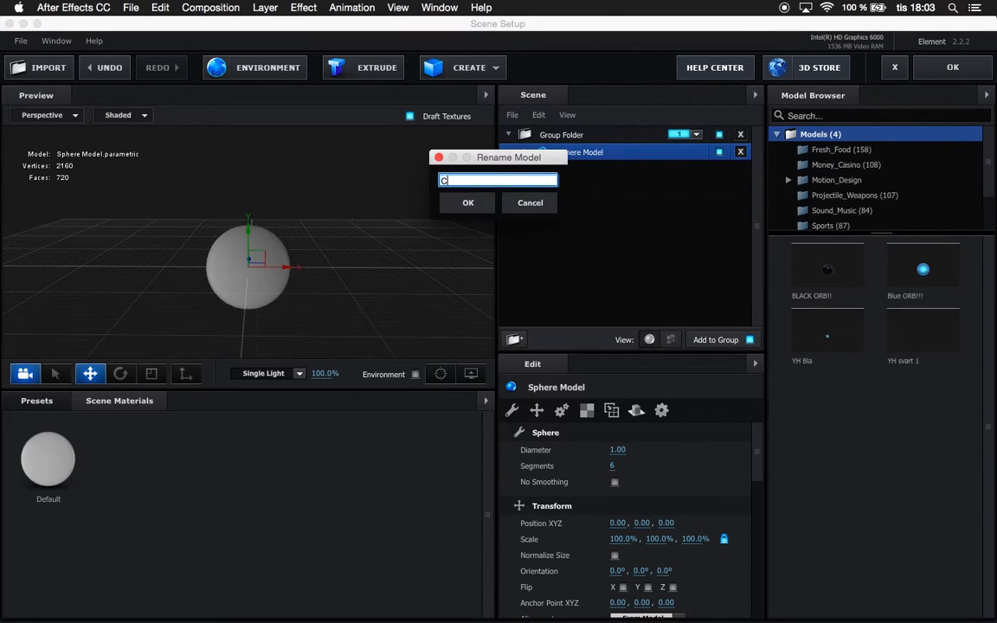
{"action": "type", "text": "ore"}
{"action": "left_click", "coordinate": [468, 203]}
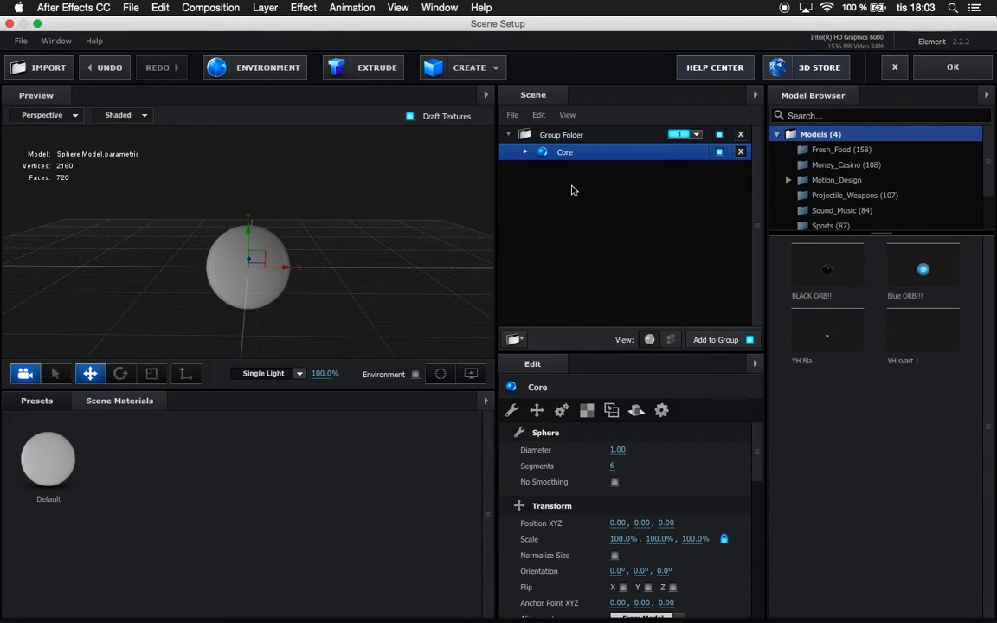
Create a second sphere model in the scene and rename it Audio React.
{"action": "left_click", "coordinate": [456, 67]}
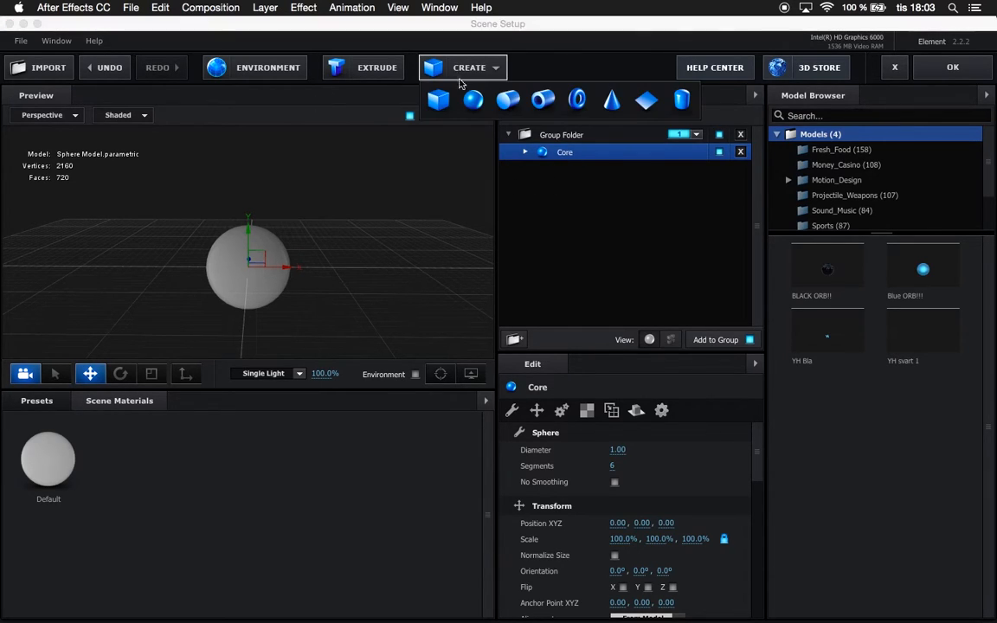
{"action": "left_click", "coordinate": [466, 96]}
{"action": "double_click", "coordinate": [571, 154]}
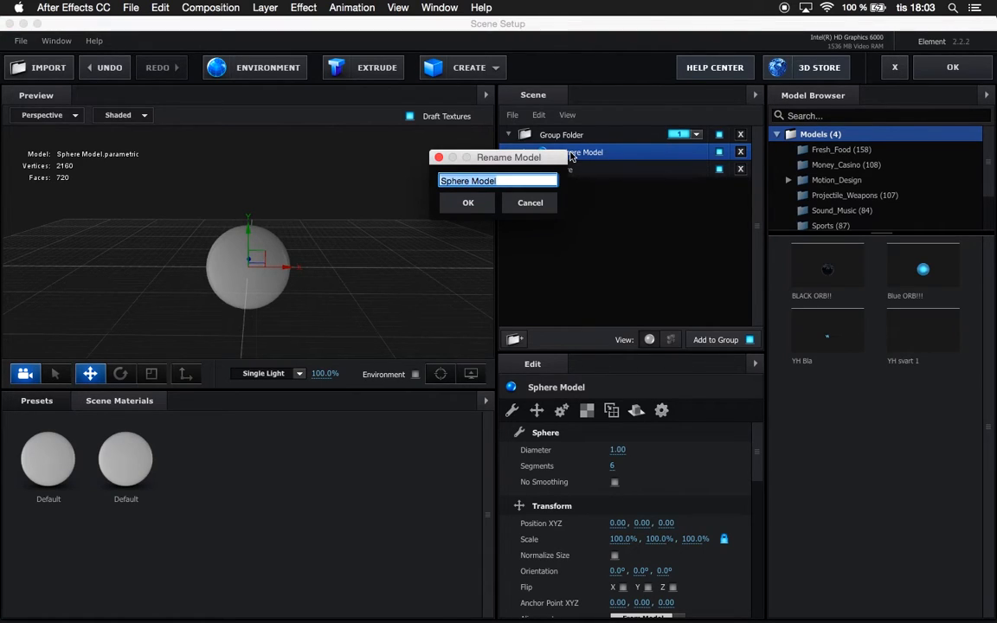
{"action": "type", "text": "Audio React"}
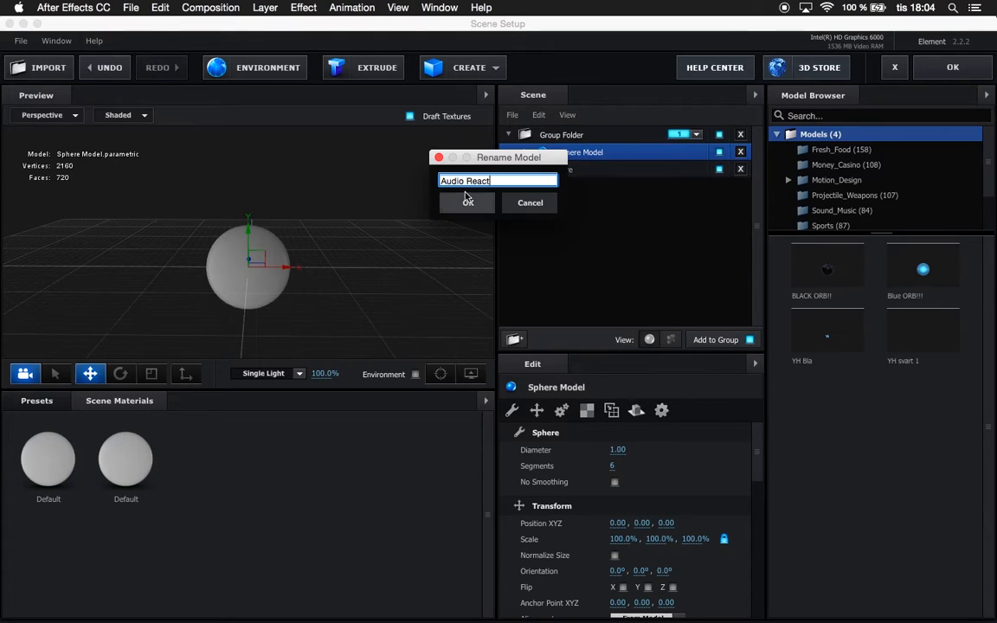
{"action": "key", "text": "Return"}
Add a new group folder to the scene and assign it to group 2.
{"action": "right_click", "coordinate": [586, 222]}
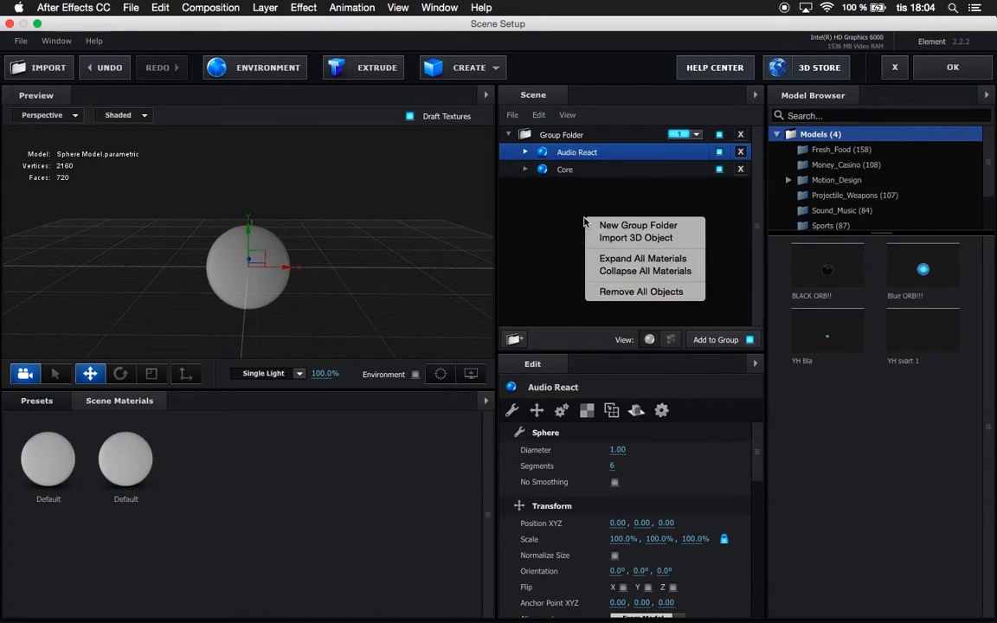
{"action": "left_click", "coordinate": [604, 226]}
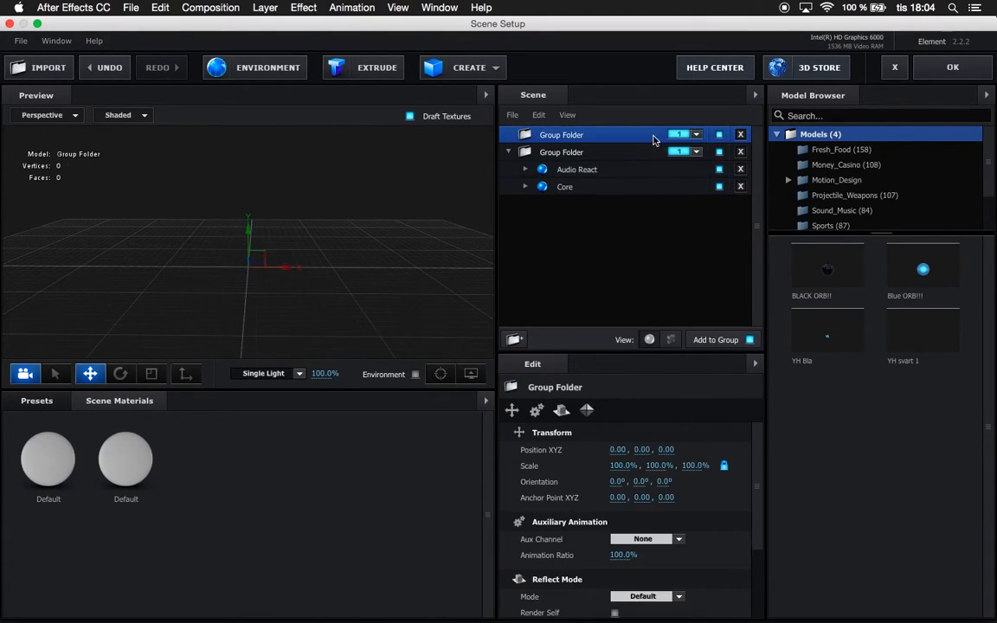
{"action": "left_click", "coordinate": [697, 135]}
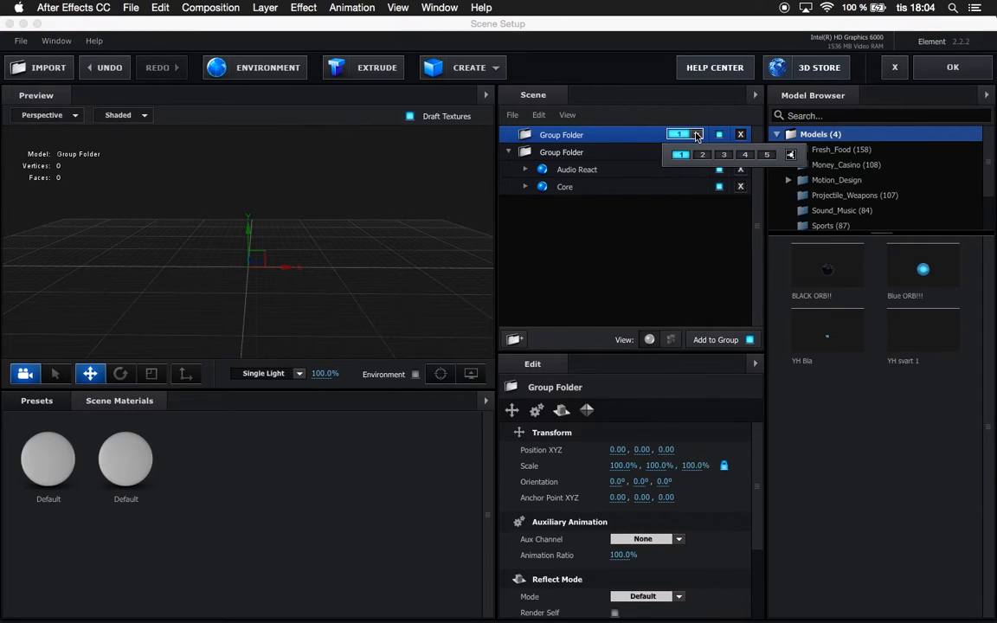
{"action": "left_click", "coordinate": [703, 157]}
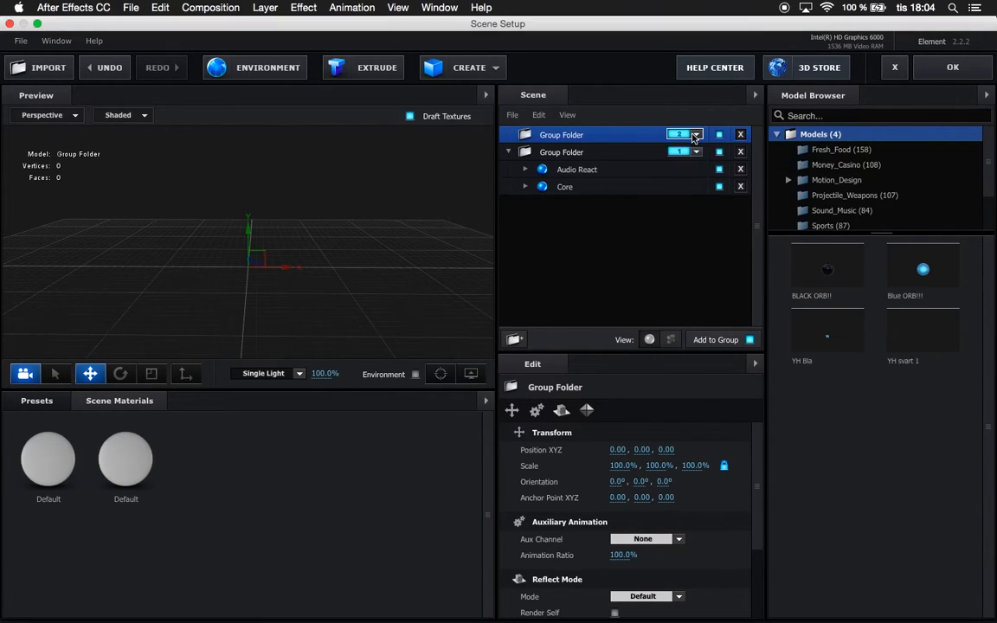
Place the Core sphere in the group 2 folder and the Audio React sphere in the group 1 folder.
{"action": "left_click", "coordinate": [567, 171]}
{"action": "left_click_drag", "start_coordinate": [567, 171], "coordinate": [564, 139]}
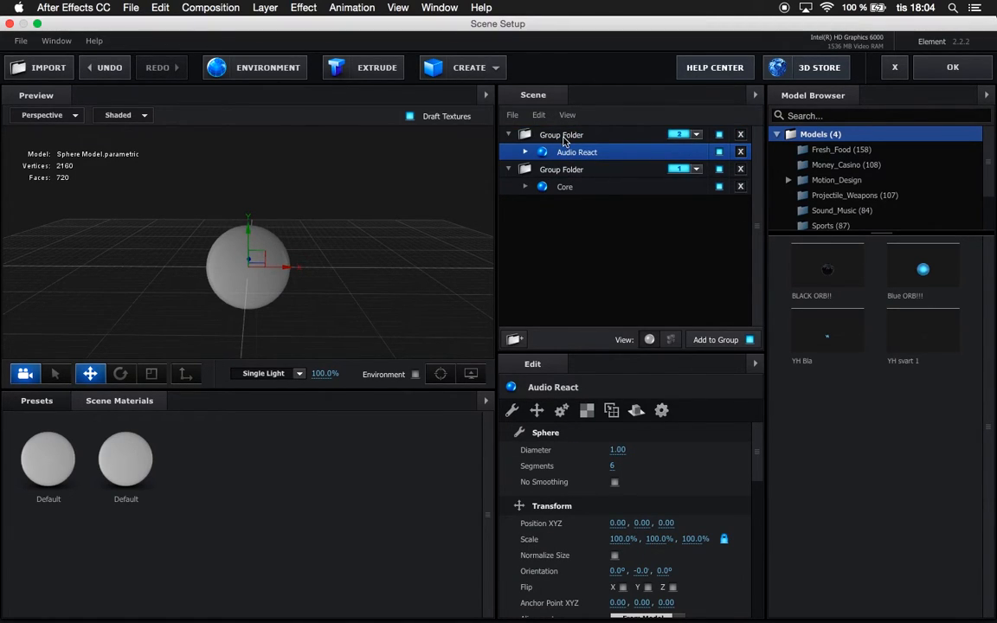
{"action": "left_click", "coordinate": [564, 139]}
{"action": "left_click", "coordinate": [568, 169]}
{"action": "mouse_move", "coordinate": [571, 153]}
{"action": "left_mouse_down"}
{"action": "mouse_move", "coordinate": [568, 184]}
{"action": "mouse_move", "coordinate": [582, 196]}
{"action": "mouse_move", "coordinate": [564, 137]}
{"action": "left_mouse_up"}
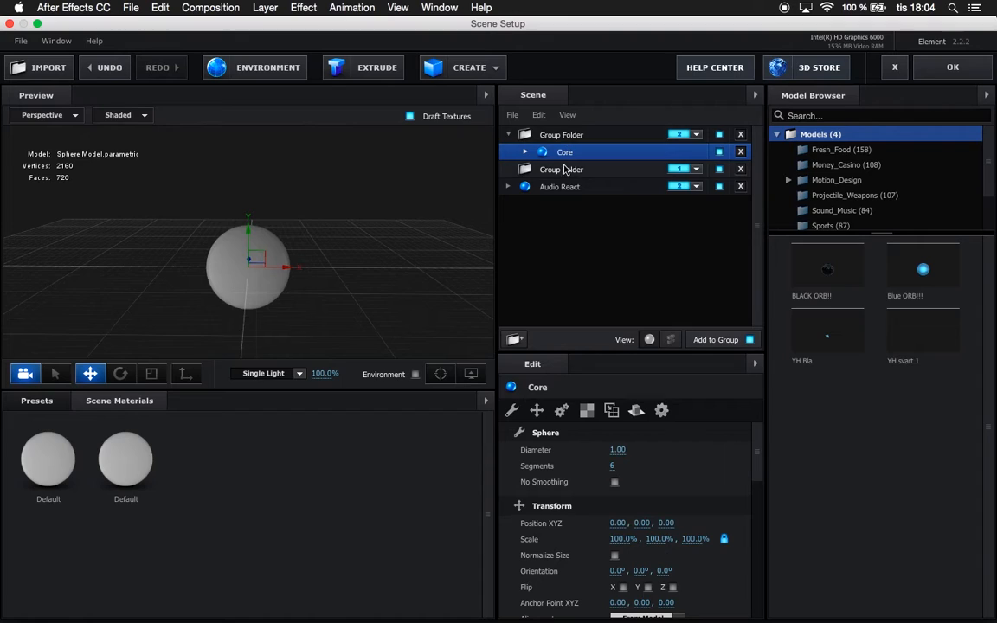
{"action": "mouse_move", "coordinate": [562, 187]}
{"action": "left_mouse_down"}
{"action": "mouse_move", "coordinate": [547, 168]}
{"action": "mouse_move", "coordinate": [564, 173]}
{"action": "left_mouse_up"}
{"action": "left_click", "coordinate": [563, 171]}
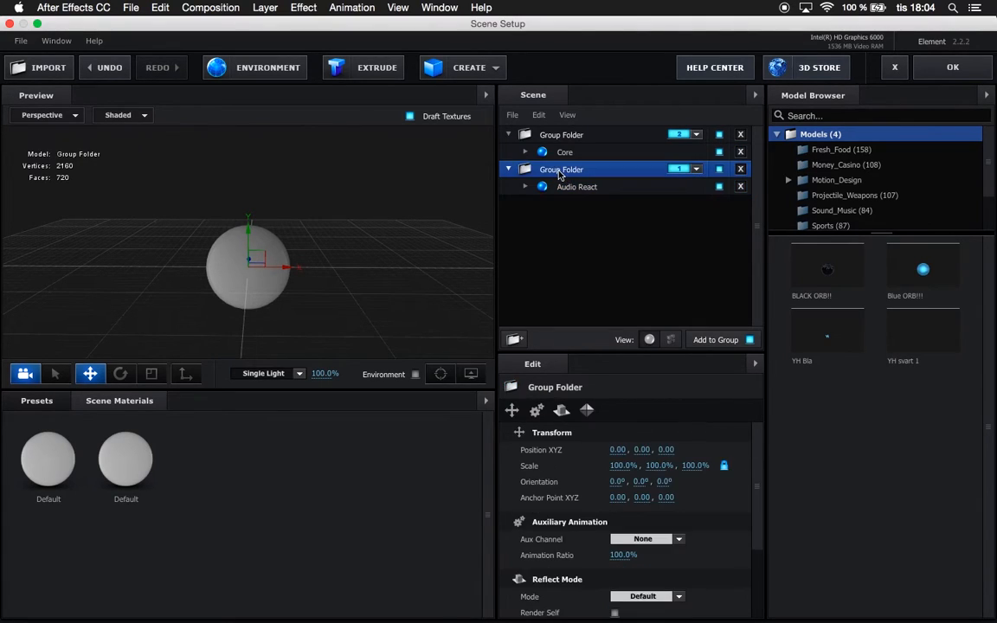
Set the Audio React sphere to 50 segments and its surface normals to Dynamic (Deform).
{"action": "left_click", "coordinate": [563, 188]}
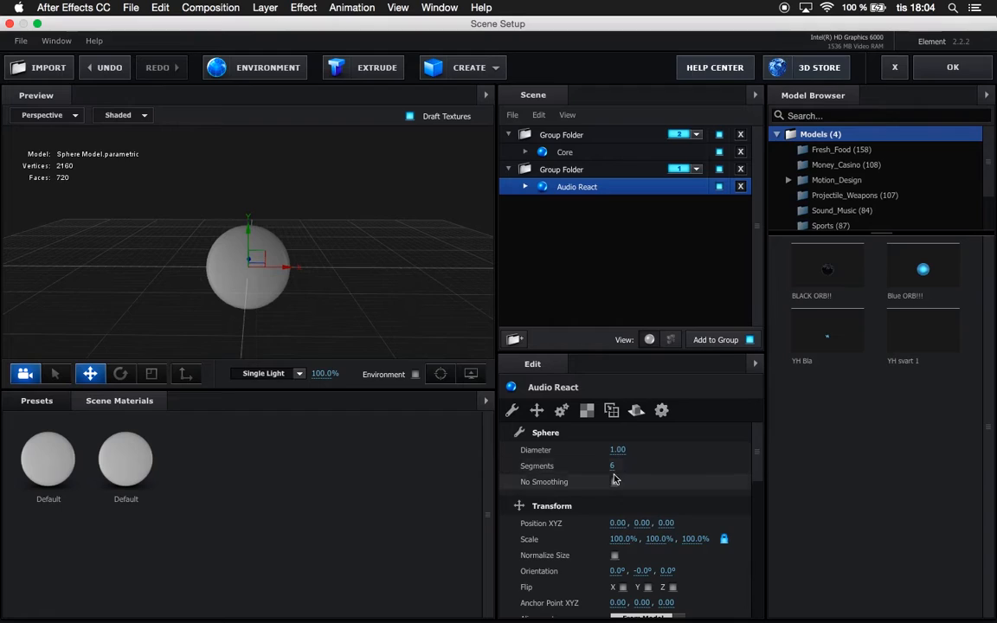
{"action": "left_click_drag", "start_coordinate": [614, 466], "coordinate": [742, 454]}
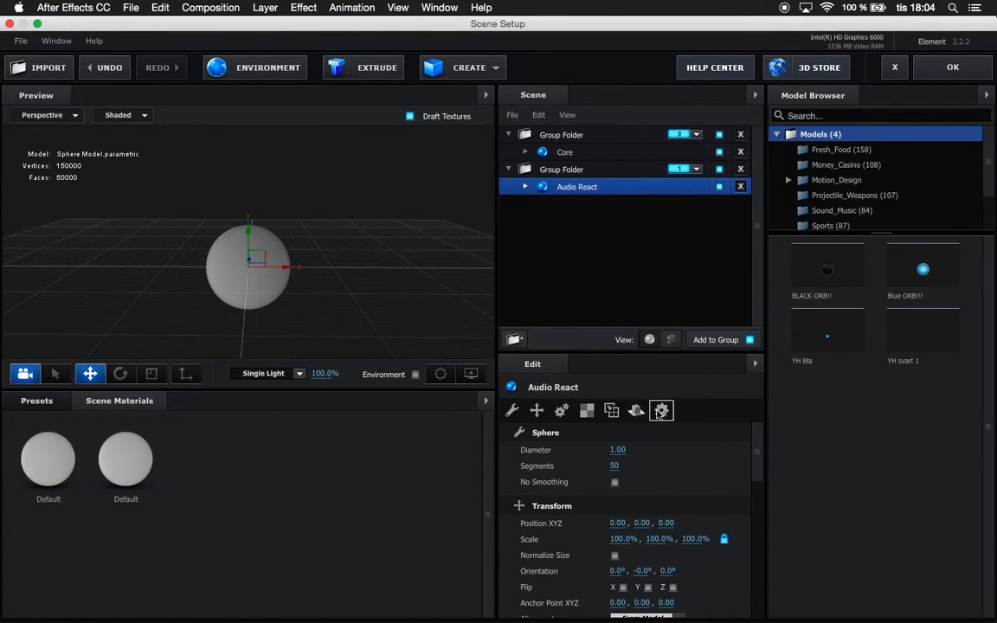
{"action": "left_click_drag", "start_coordinate": [761, 457], "coordinate": [757, 548]}
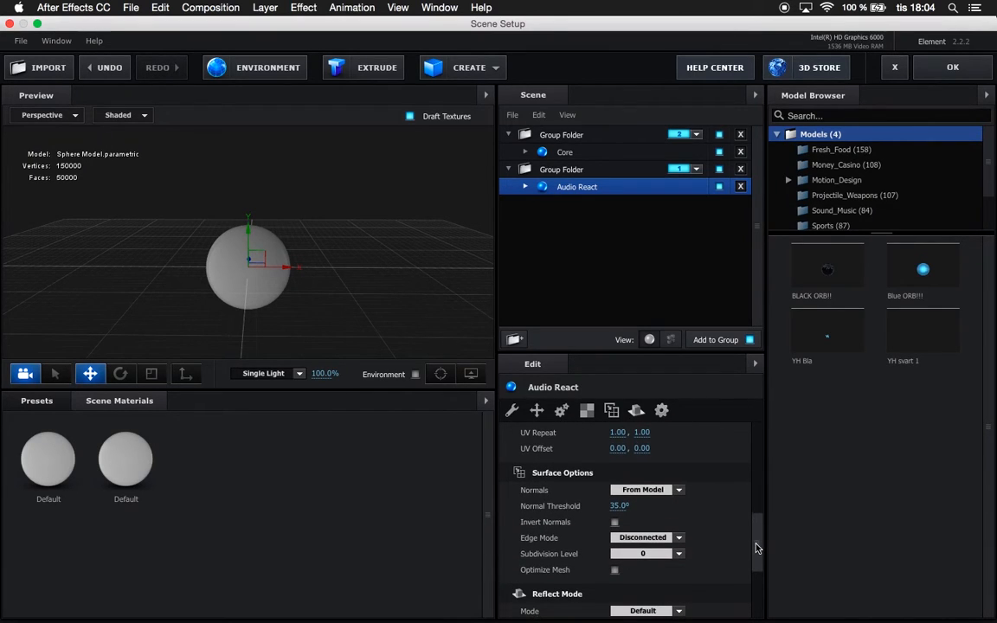
{"action": "left_click", "coordinate": [680, 491]}
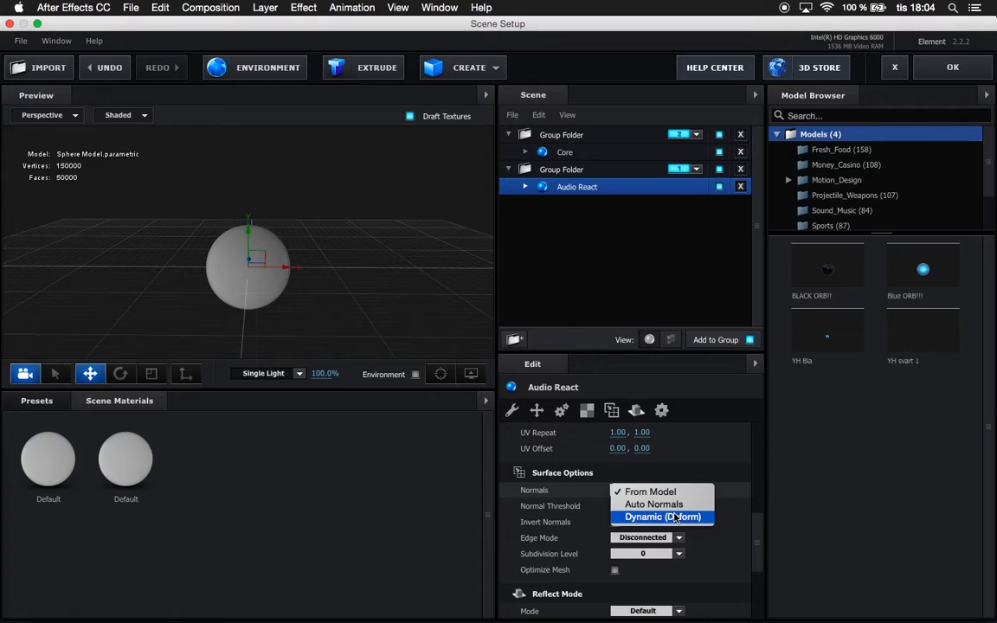
{"action": "left_click", "coordinate": [675, 517]}
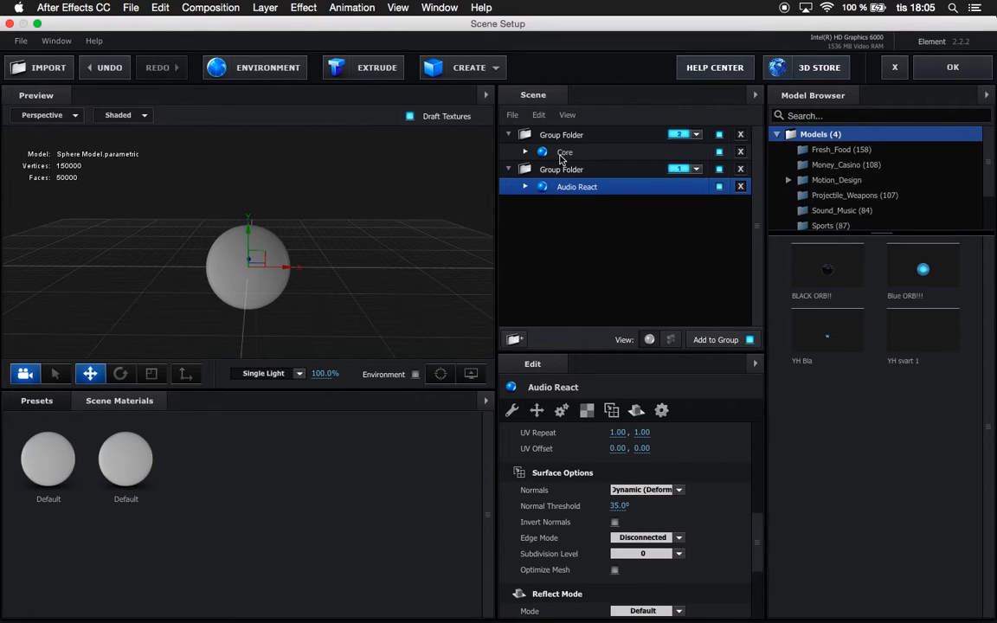
Set the Core sphere's segments to 34.
{"action": "left_click", "coordinate": [562, 154]}
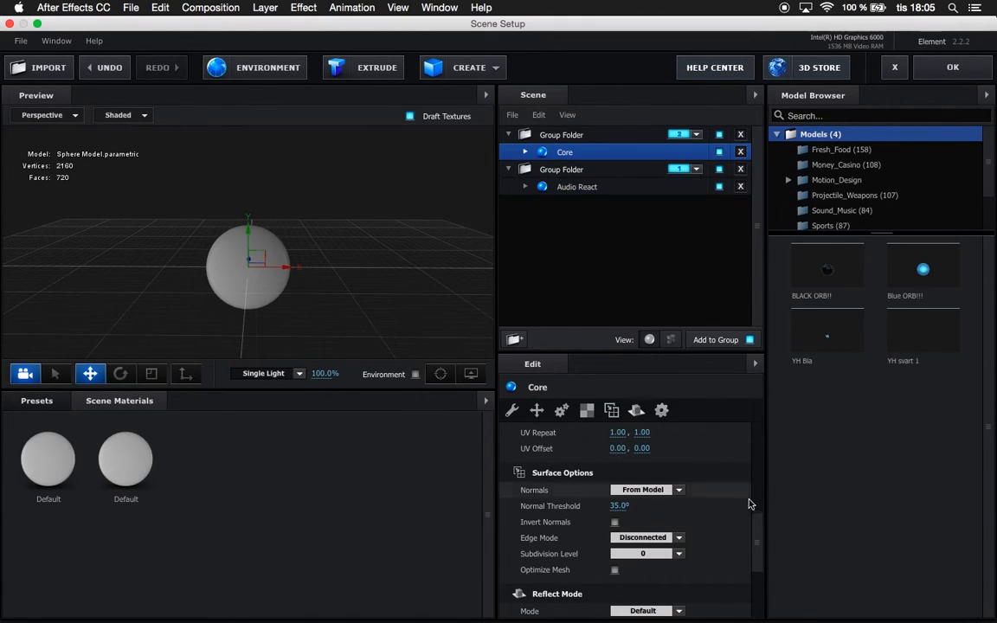
{"action": "left_click_drag", "start_coordinate": [757, 525], "coordinate": [753, 423]}
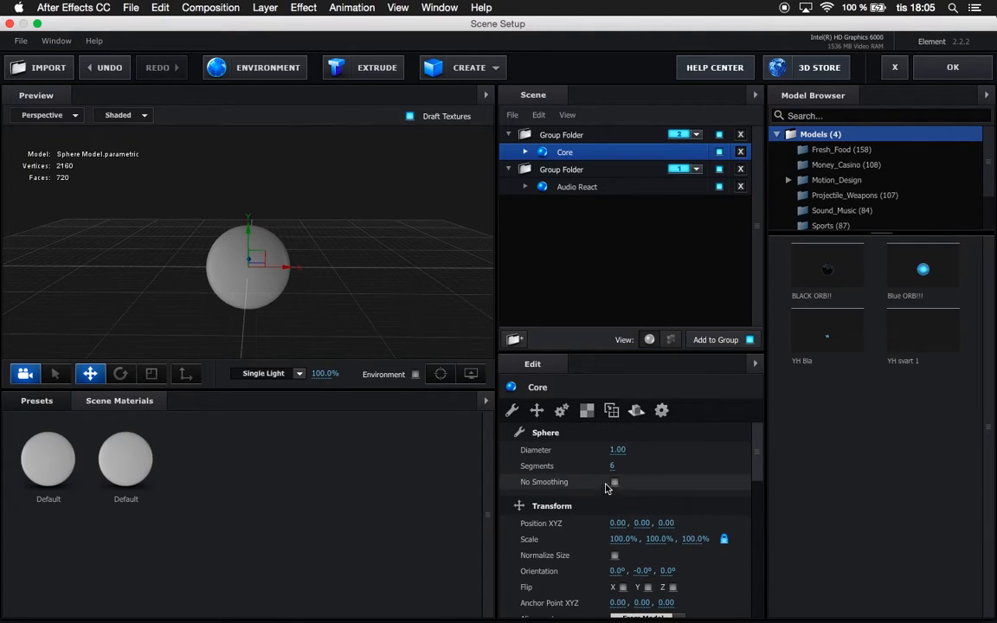
{"action": "left_click_drag", "start_coordinate": [612, 465], "coordinate": [702, 453]}
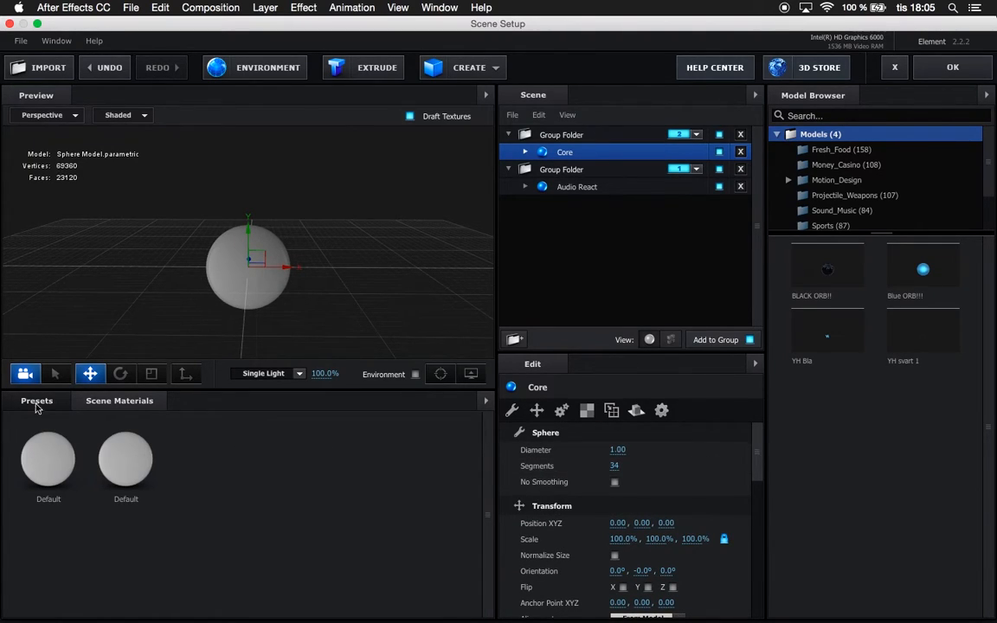
Apply the Bright_Light material from the Physical presets to the Core sphere.
{"action": "left_click", "coordinate": [37, 401]}
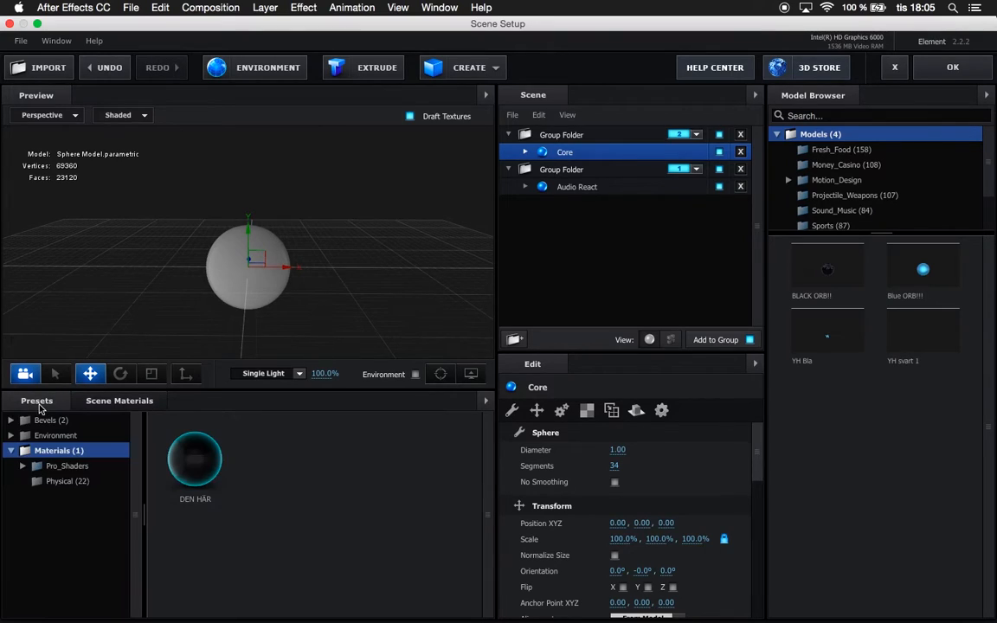
{"action": "left_click", "coordinate": [63, 482]}
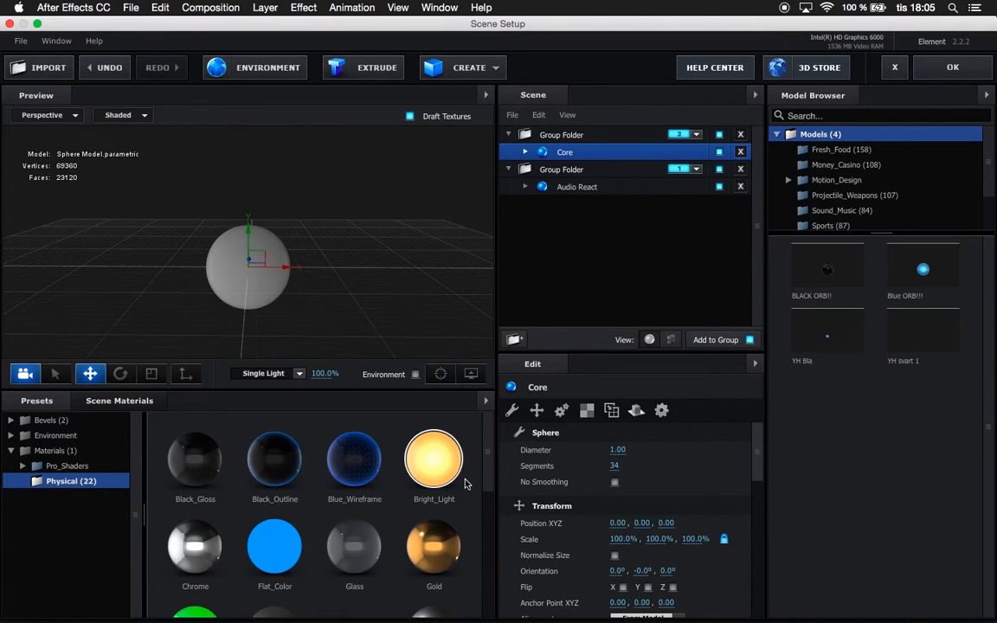
{"action": "left_click_drag", "start_coordinate": [437, 471], "coordinate": [567, 156]}
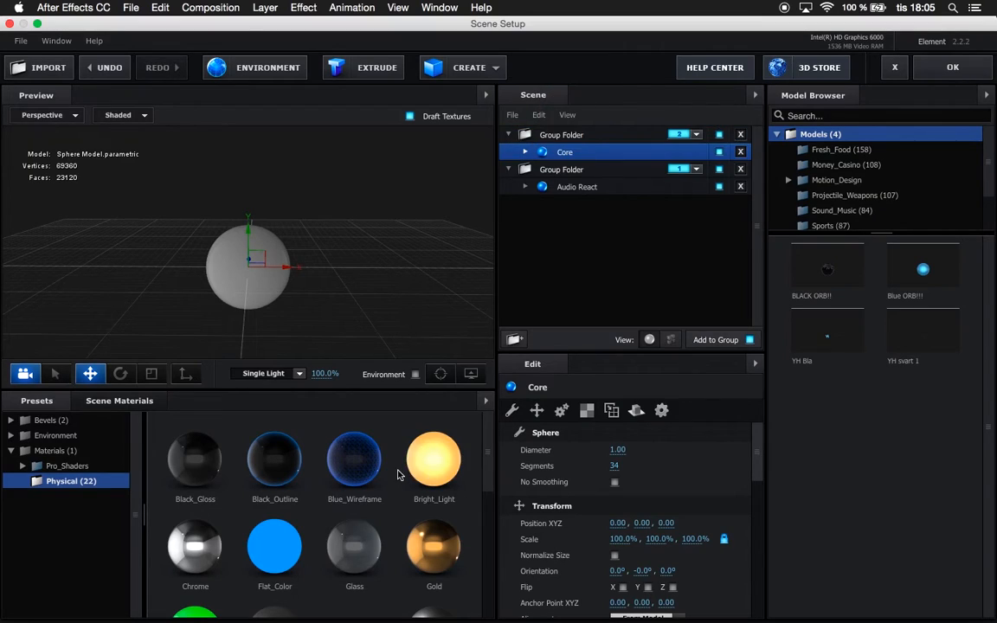
{"action": "left_click_drag", "start_coordinate": [430, 465], "coordinate": [554, 160]}
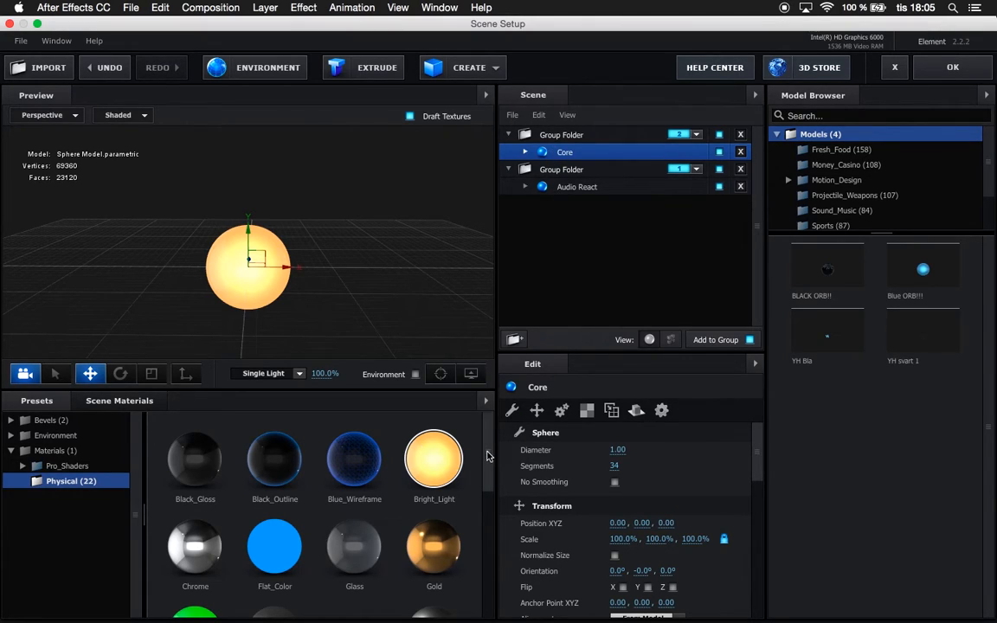
Apply the Metal_Diffused material from the Physical presets to the Audio React sphere.
{"action": "scroll", "coordinate": [438, 433], "scroll_direction": "down", "scroll_amount": 3}
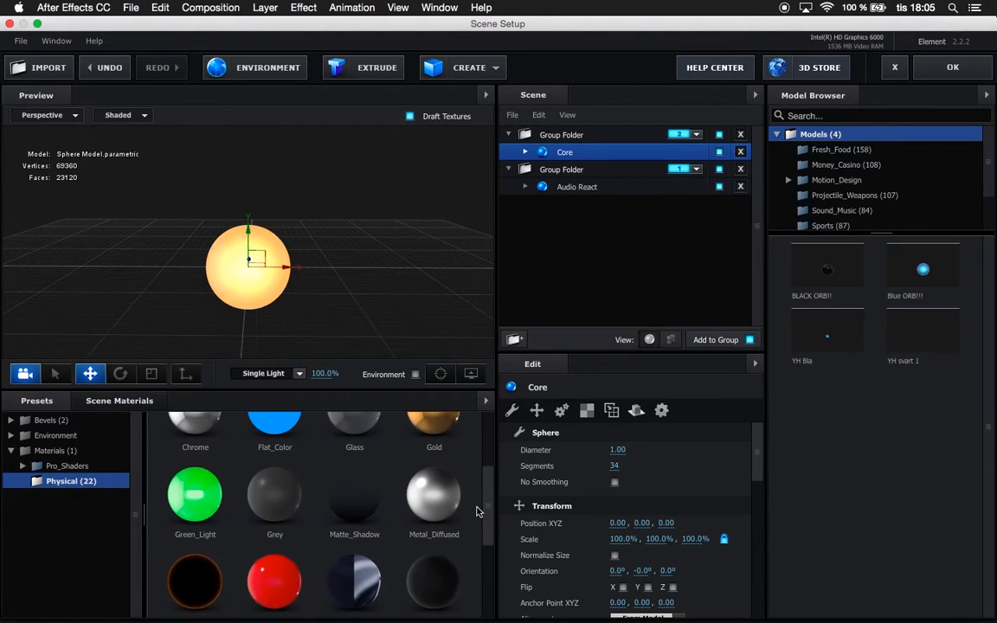
{"action": "left_click_drag", "start_coordinate": [433, 516], "coordinate": [573, 190]}
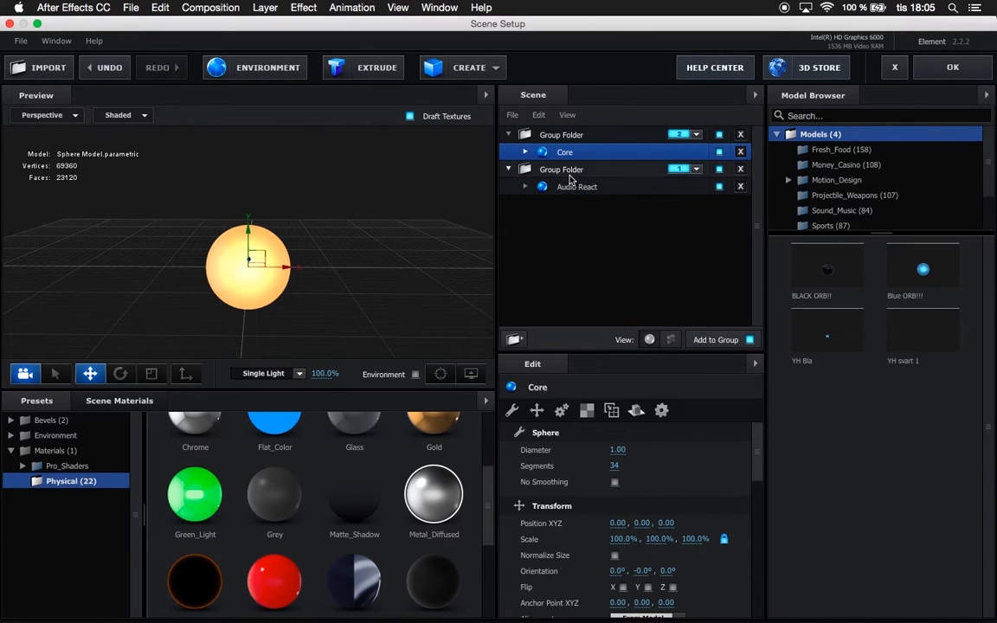
{"action": "left_click", "coordinate": [570, 174]}
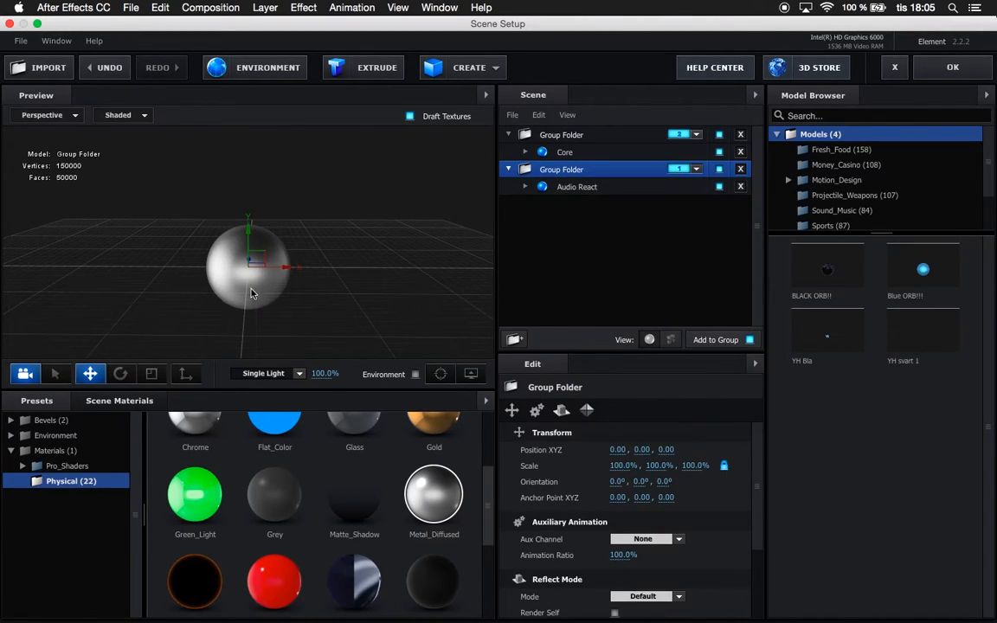
Check the materials of both spheres in the preview and accept the scene setup.
{"action": "left_click_drag", "start_coordinate": [311, 310], "coordinate": [363, 276]}
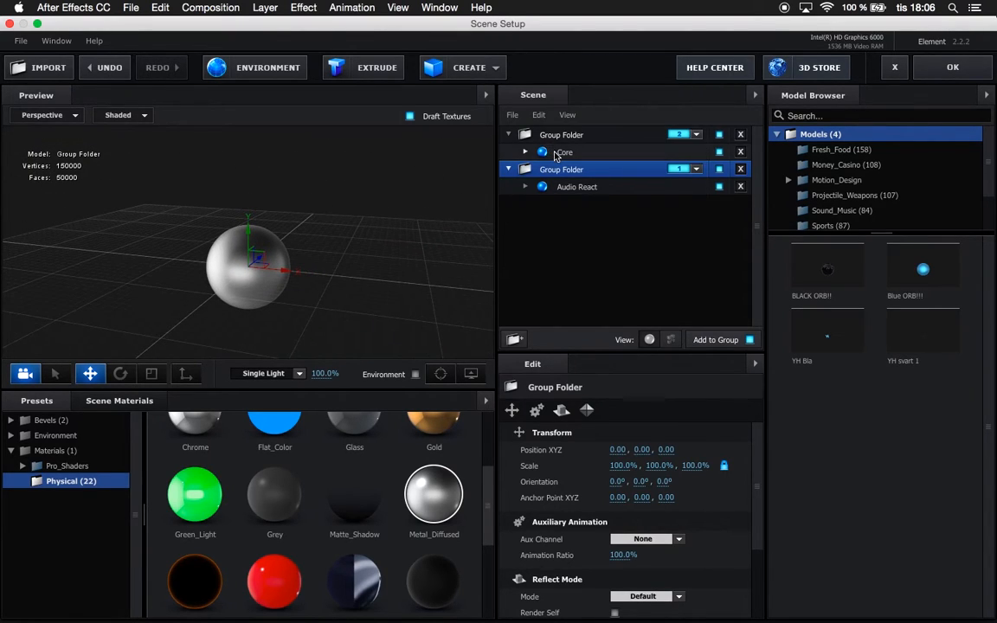
{"action": "left_click", "coordinate": [518, 152]}
{"action": "left_click_drag", "start_coordinate": [363, 200], "coordinate": [377, 268]}
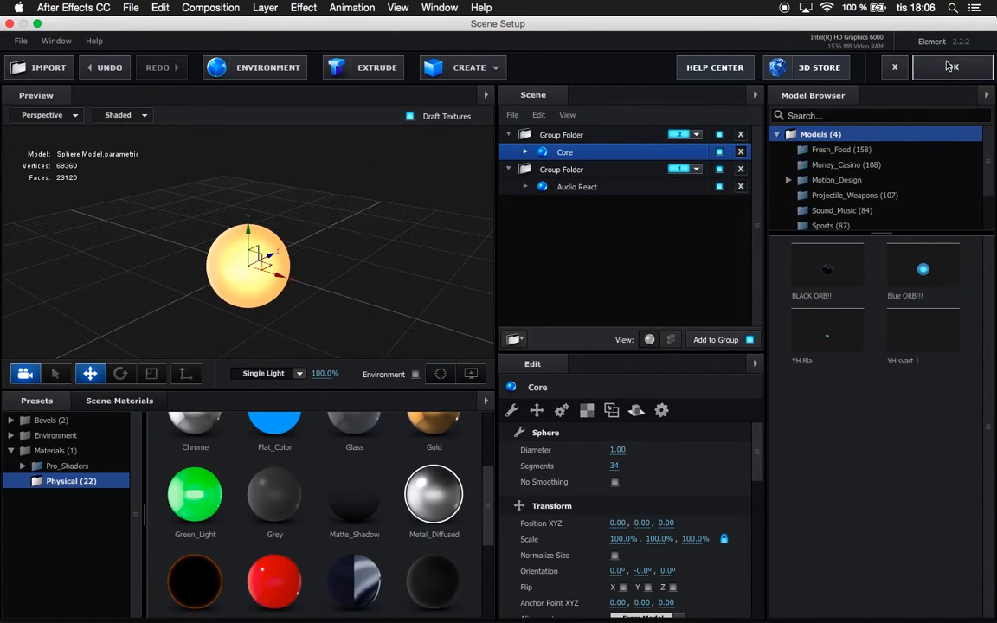
{"action": "left_click", "coordinate": [952, 67]}
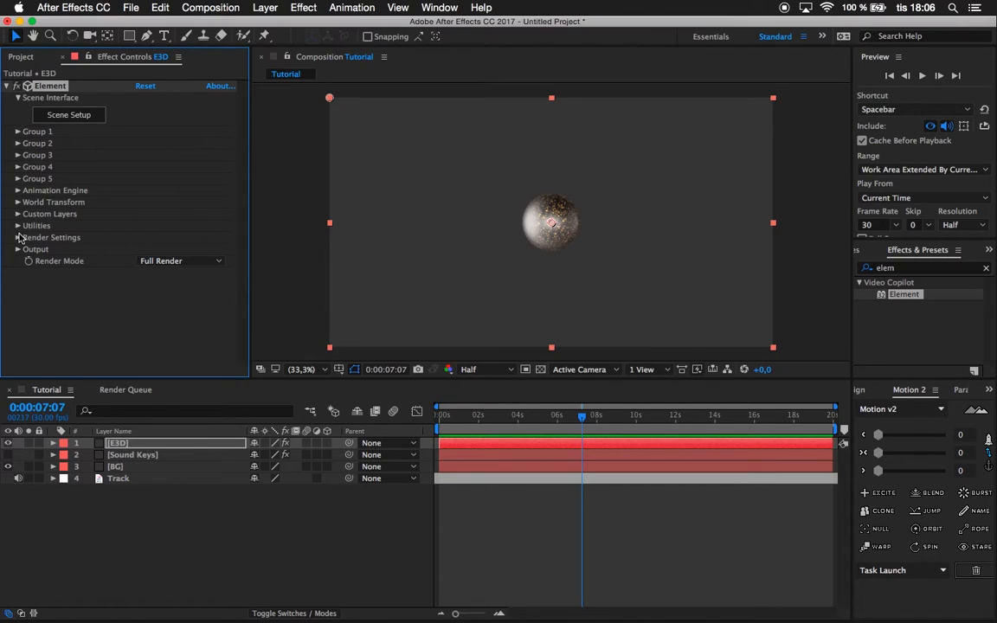
Set Element's World Scale to 1.5 in the World Transform settings.
{"action": "left_click", "coordinate": [18, 203]}
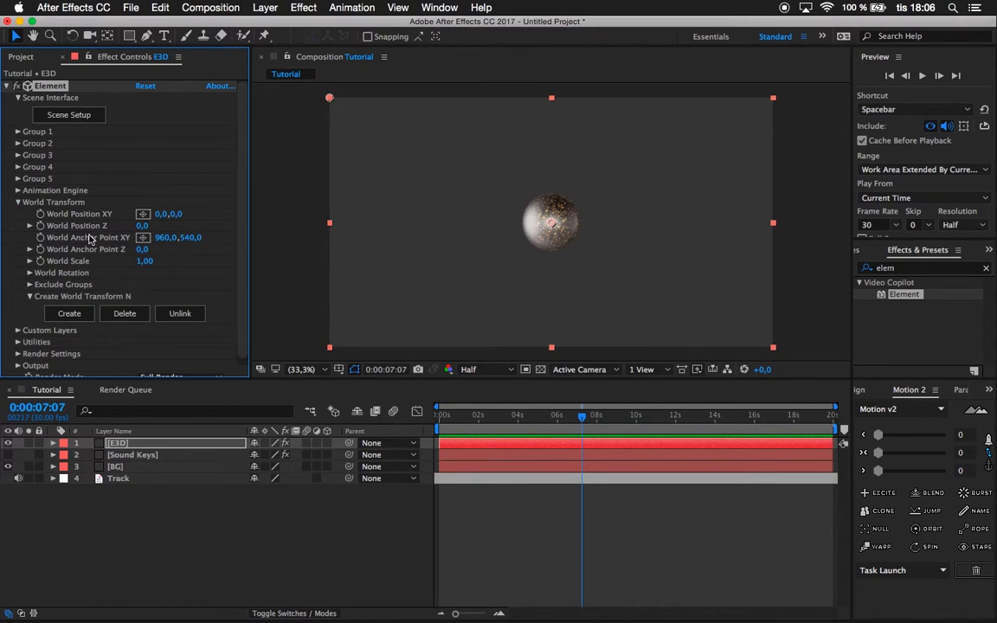
{"action": "mouse_move", "coordinate": [144, 260]}
{"action": "left_mouse_down"}
{"action": "mouse_move", "coordinate": [196, 260]}
{"action": "mouse_move", "coordinate": [149, 262]}
{"action": "left_mouse_up"}
{"action": "left_click", "coordinate": [150, 262]}
{"action": "type", "text": "1,5"}
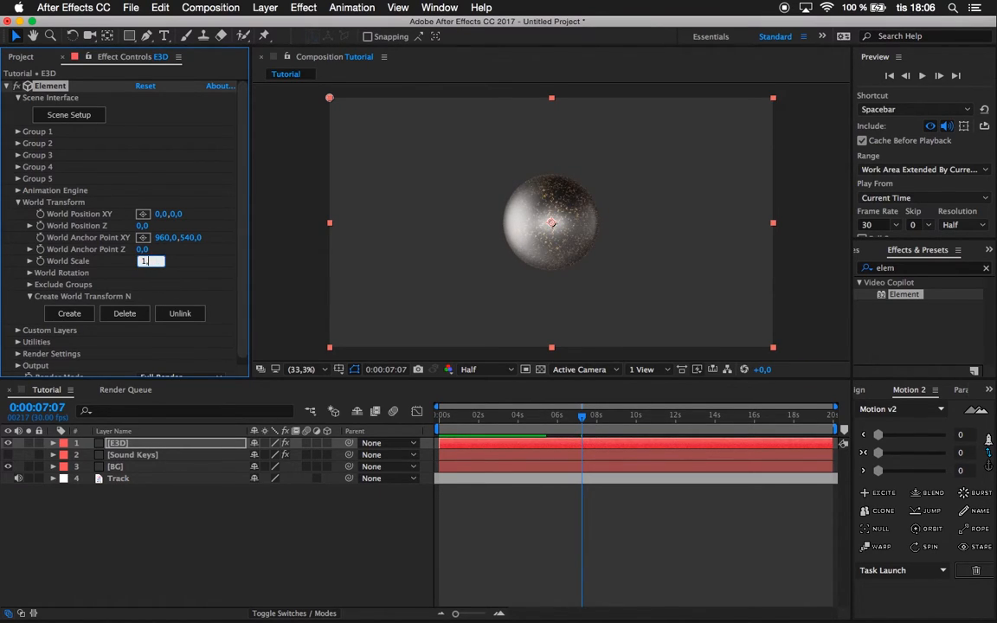
{"action": "left_click", "coordinate": [171, 267]}
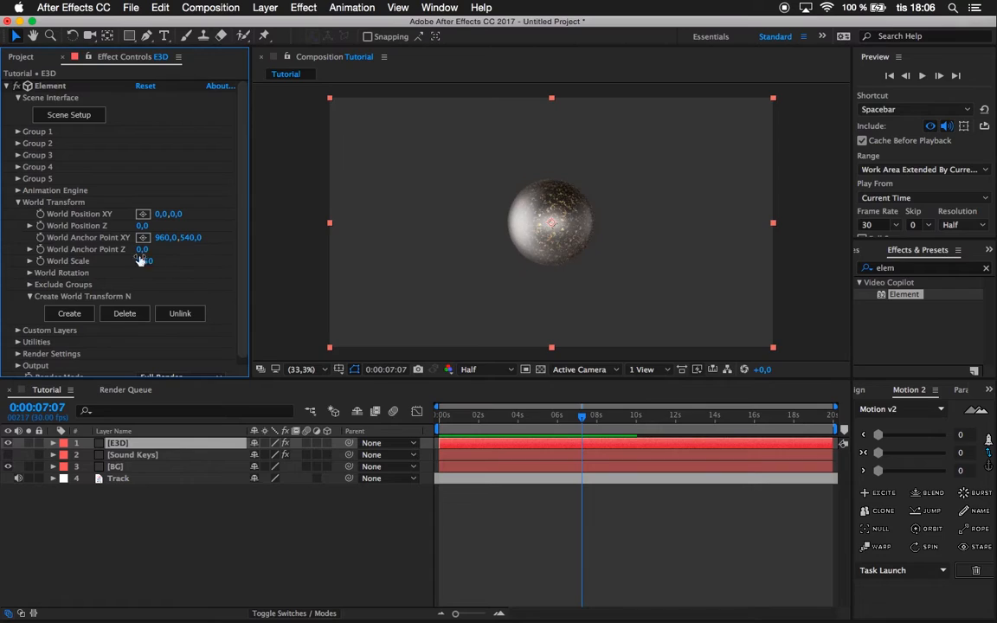
{"action": "left_click", "coordinate": [18, 202]}
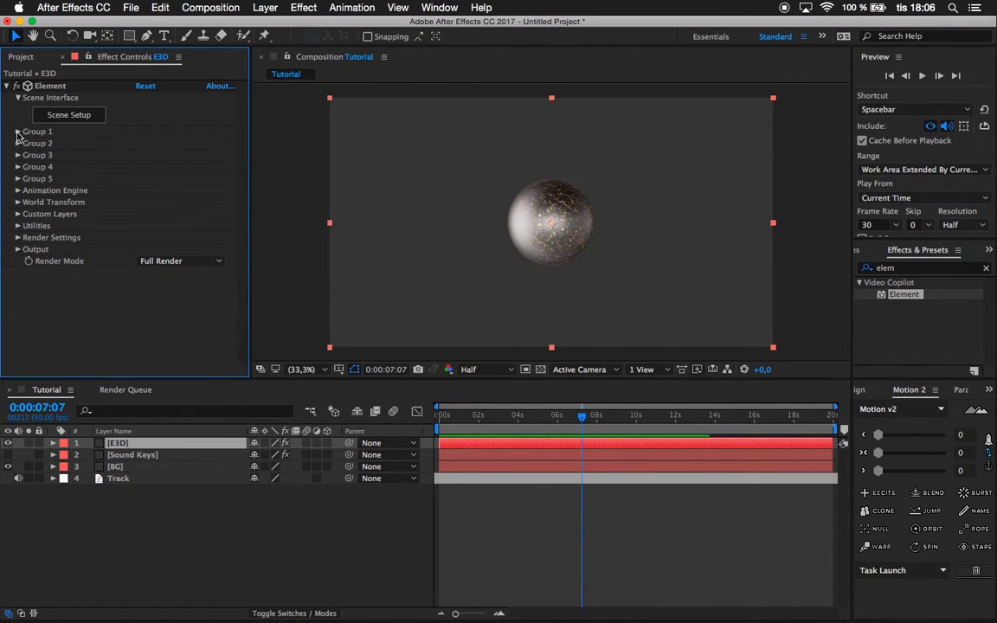
Set the particle size of group 1 to 11 in its Particle Look settings.
{"action": "left_click", "coordinate": [18, 131]}
{"action": "left_click", "coordinate": [29, 189]}
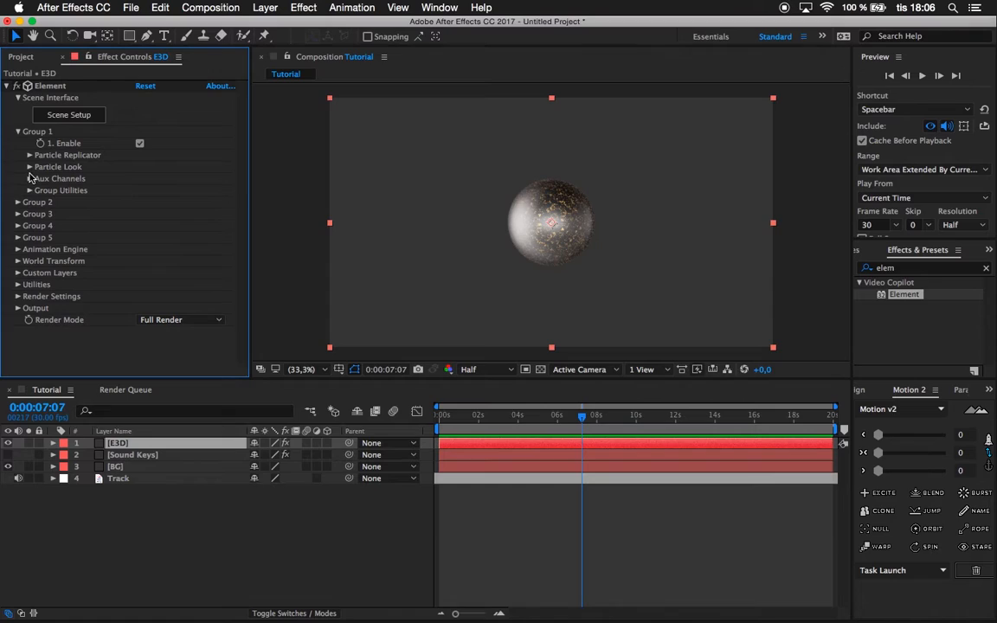
{"action": "left_click", "coordinate": [29, 167]}
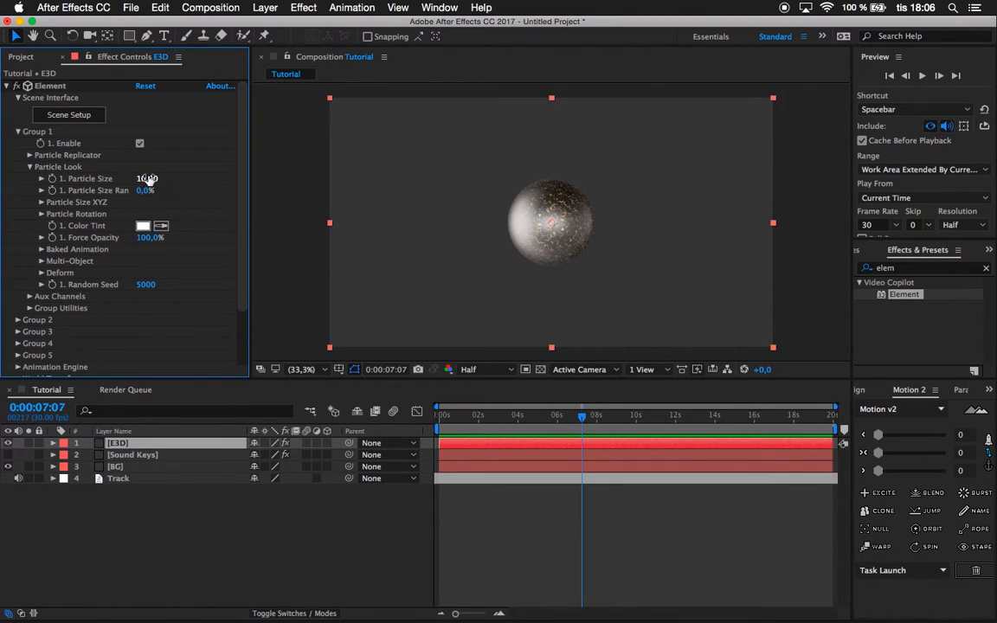
{"action": "left_click_drag", "start_coordinate": [148, 178], "coordinate": [153, 177]}
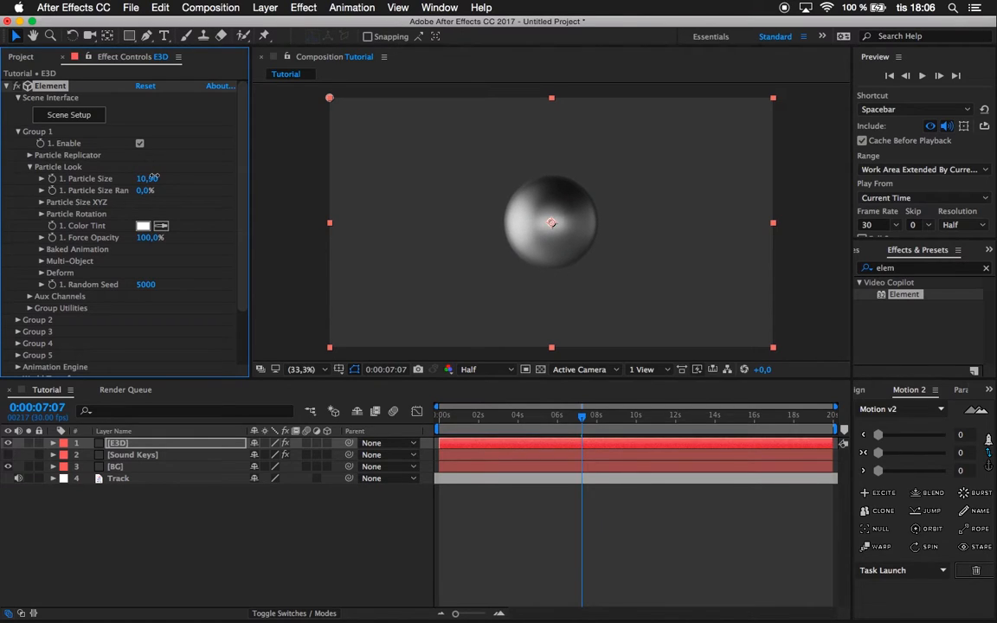
Enable the noise deformation for group 1's particles and set its intensity to 168%.
{"action": "left_click", "coordinate": [40, 273]}
{"action": "left_click", "coordinate": [53, 324]}
{"action": "scroll", "coordinate": [53, 326], "scroll_direction": "down", "scroll_amount": 2}
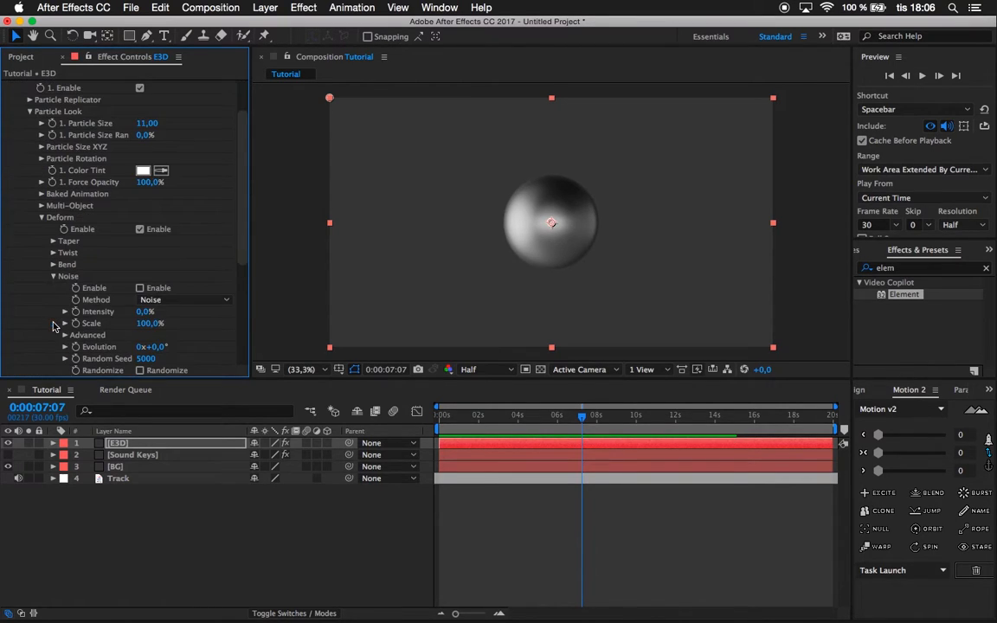
{"action": "left_click", "coordinate": [141, 289]}
{"action": "left_click_drag", "start_coordinate": [147, 312], "coordinate": [239, 294]}
Set group 1's deform noise scale to 500% and its intensity to 82%.
{"action": "left_click", "coordinate": [149, 324]}
{"action": "type", "text": "500"}
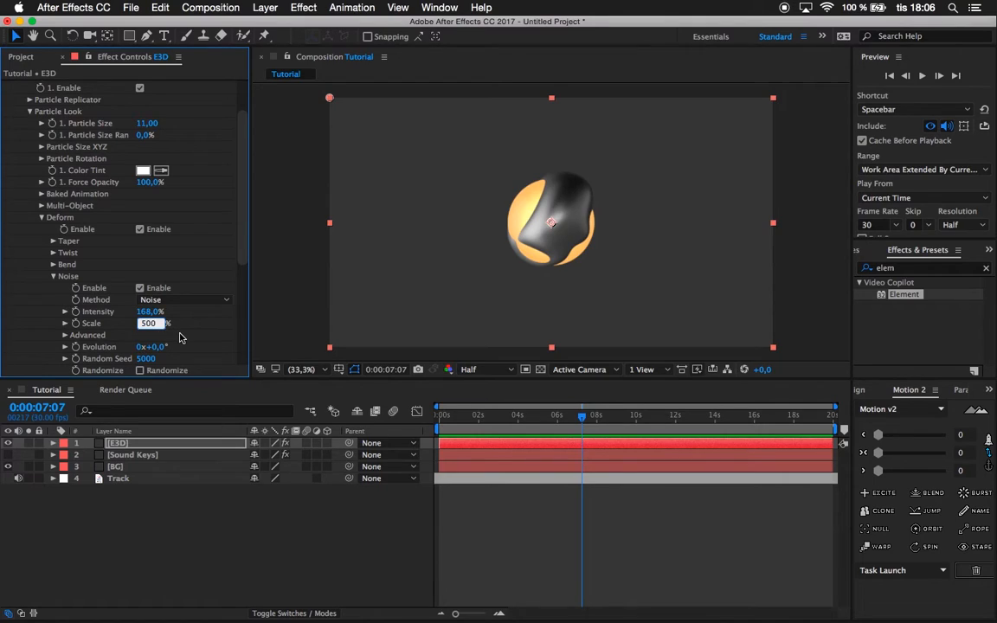
{"action": "key", "text": "Return"}
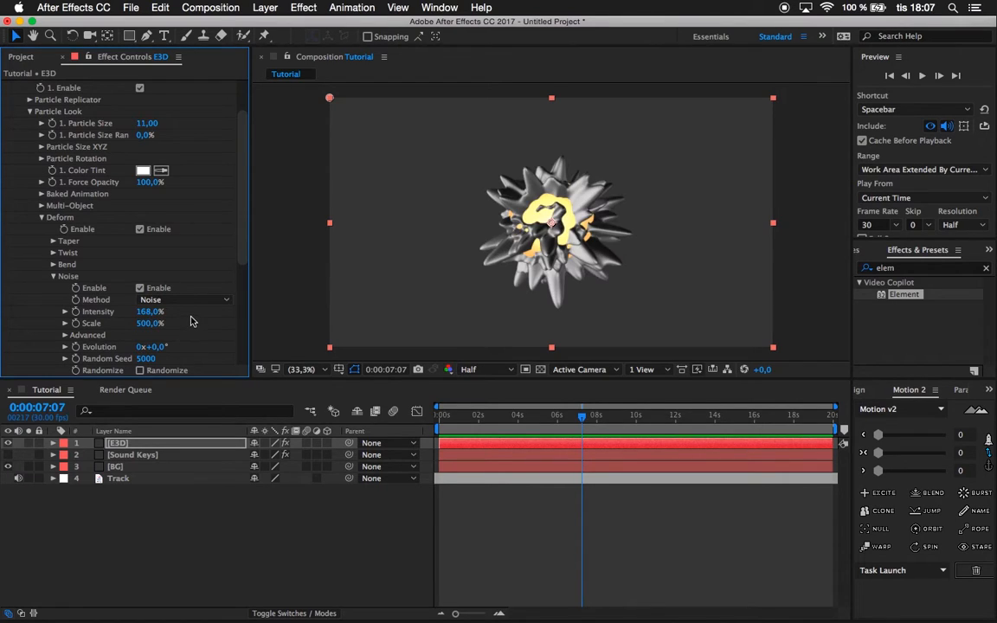
{"action": "left_click_drag", "start_coordinate": [150, 313], "coordinate": [85, 312]}
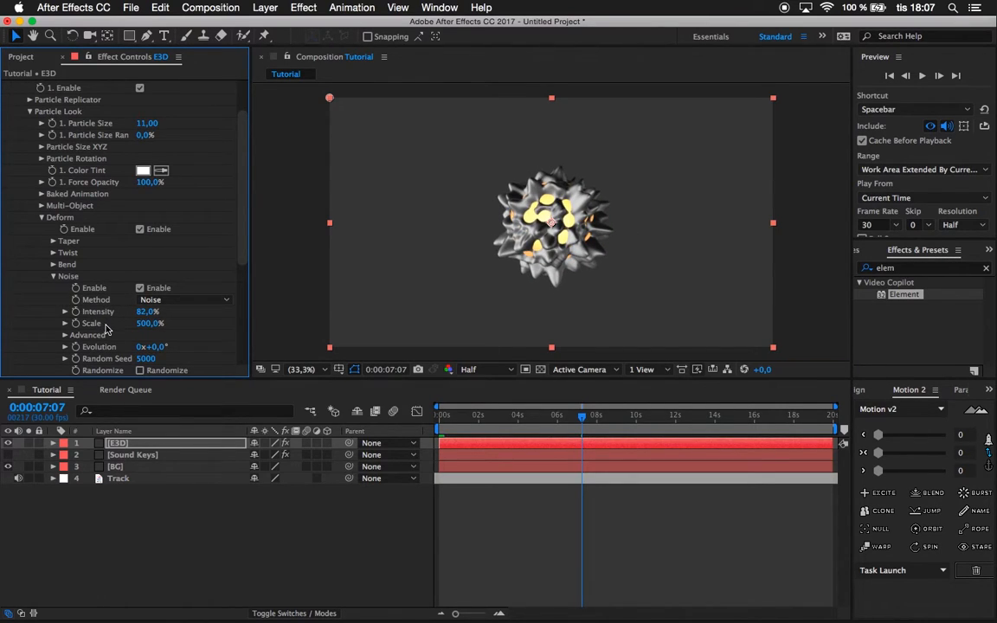
Set the noise exponent to 2 in the advanced noise settings of group 1.
{"action": "scroll", "coordinate": [106, 329], "scroll_direction": "down", "scroll_amount": 3}
{"action": "left_click", "coordinate": [65, 306]}
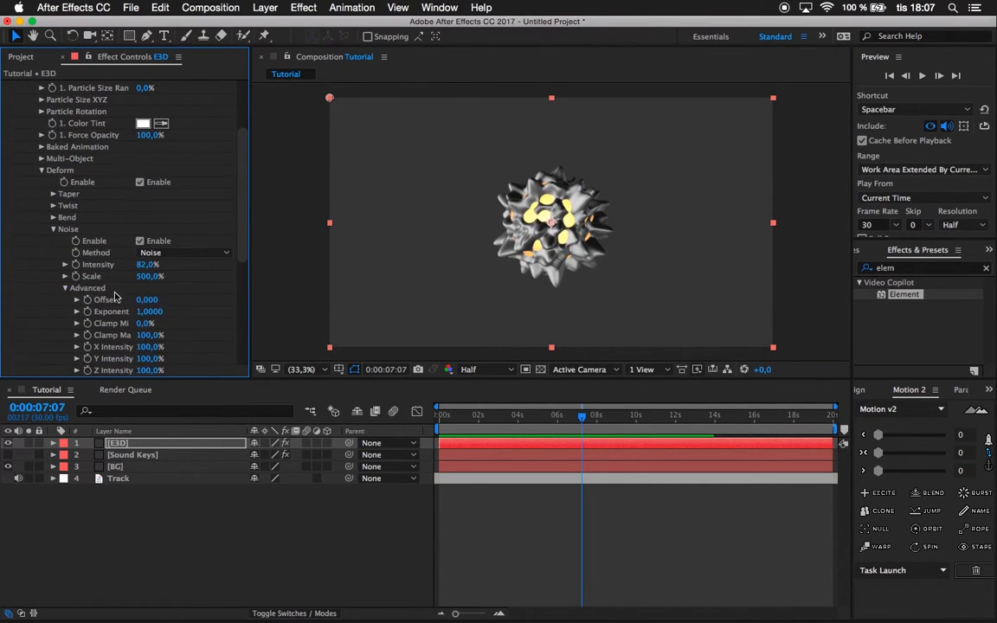
{"action": "left_click", "coordinate": [151, 312]}
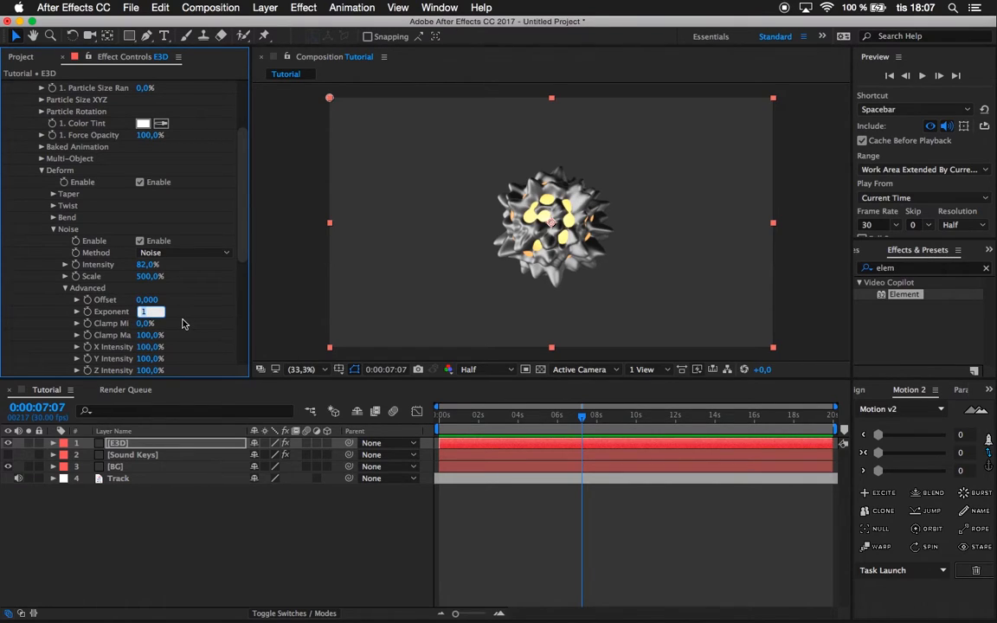
{"action": "type", "text": "2"}
{"action": "key", "text": "Return"}
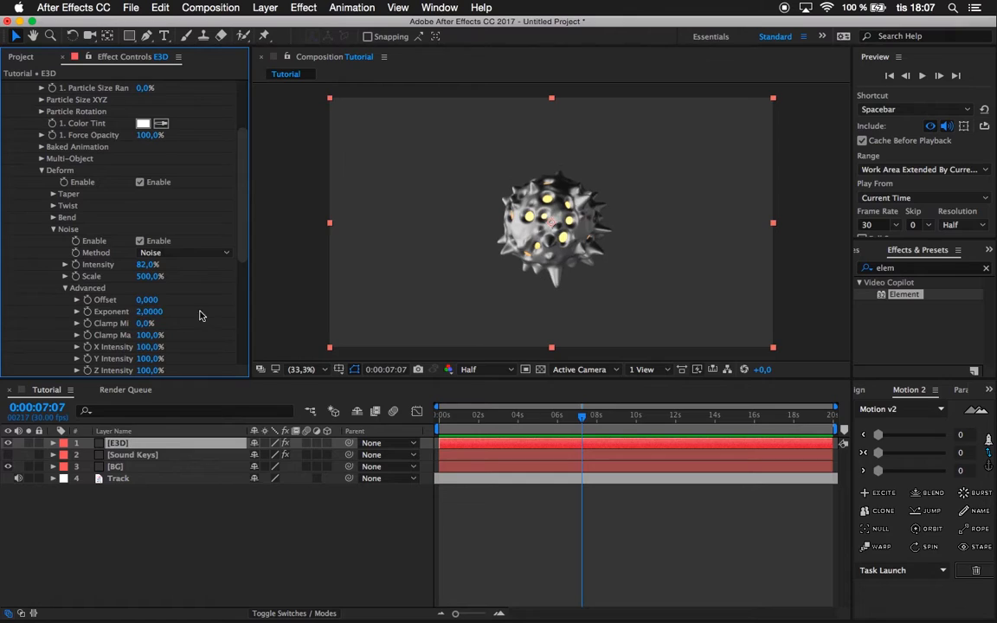
Set group 1's deform noise intensity to 100% on the E3D layer.
{"action": "scroll", "coordinate": [194, 275], "scroll_direction": "down", "scroll_amount": 2}
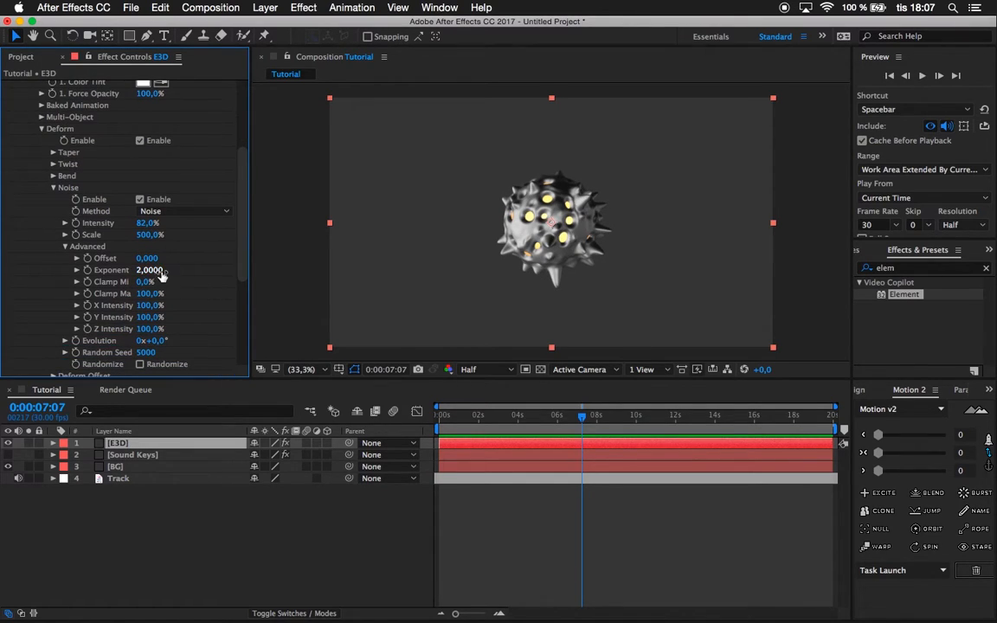
{"action": "scroll", "coordinate": [190, 261], "scroll_direction": "up", "scroll_amount": 2}
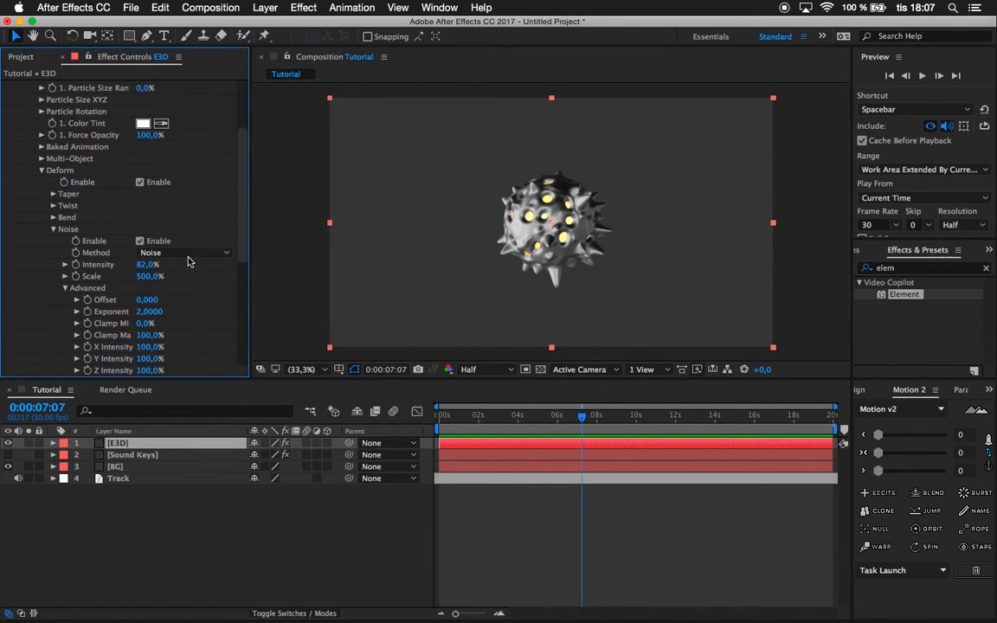
{"action": "left_click_drag", "start_coordinate": [153, 266], "coordinate": [181, 258]}
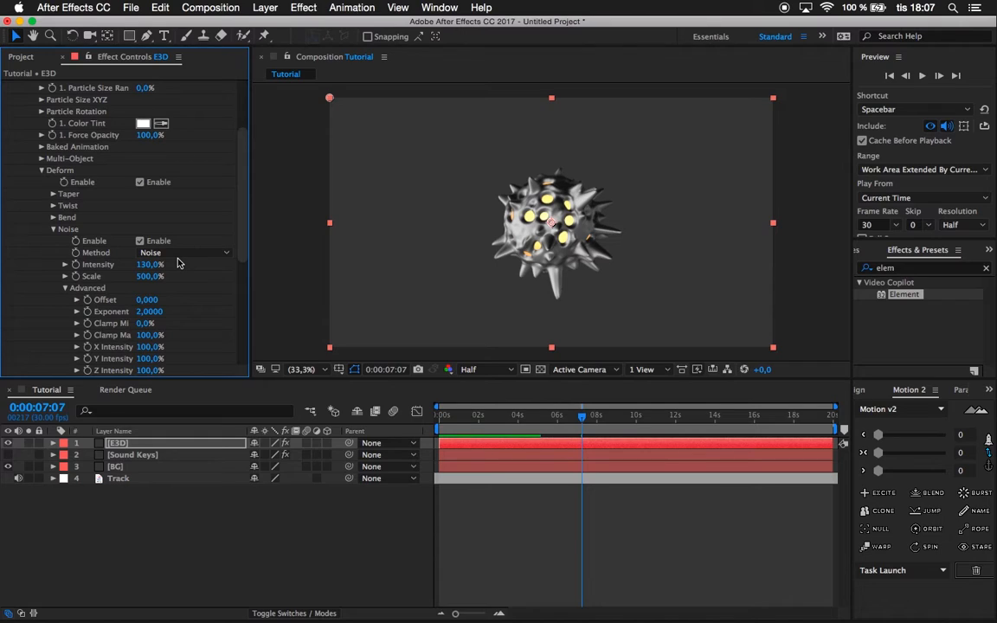
{"action": "left_click", "coordinate": [153, 266]}
{"action": "type", "text": "100"}
{"action": "key", "text": "Return"}
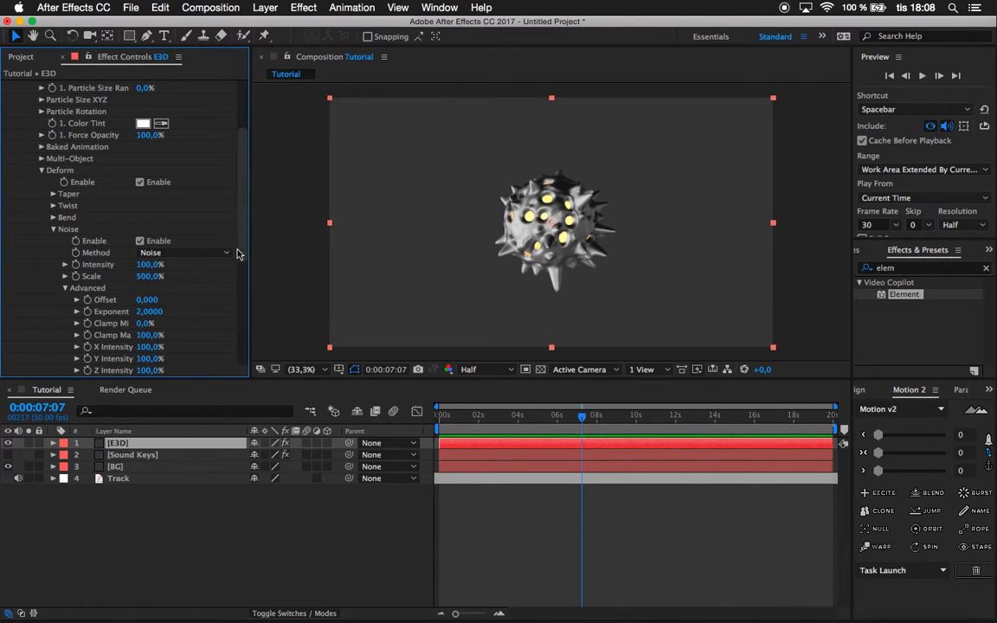
Reduce group 1's deform noise intensity to 0% so the sphere is smooth.
{"action": "mouse_move", "coordinate": [153, 268]}
{"action": "left_mouse_down"}
{"action": "mouse_move", "coordinate": [88, 276]}
{"action": "mouse_move", "coordinate": [205, 260]}
{"action": "mouse_move", "coordinate": [139, 280]}
{"action": "left_mouse_up"}
{"action": "left_click", "coordinate": [147, 265]}
{"action": "type", "text": "0"}
{"action": "key", "text": "Return"}
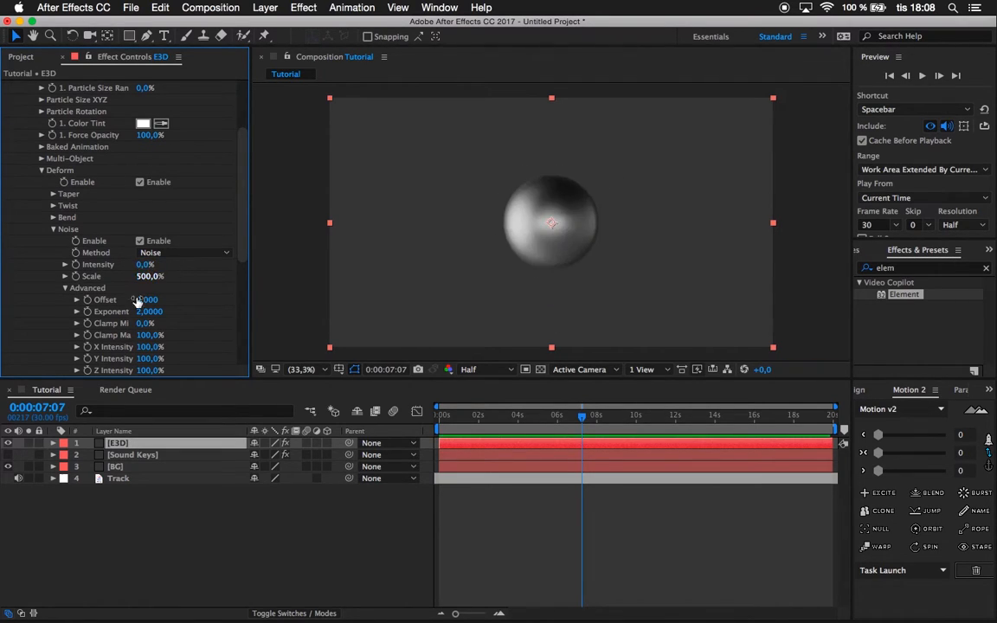
Make the Sound Keys layer visible, hide the E3D layer, and select Sound Keys for editing.
{"action": "left_click", "coordinate": [7, 455]}
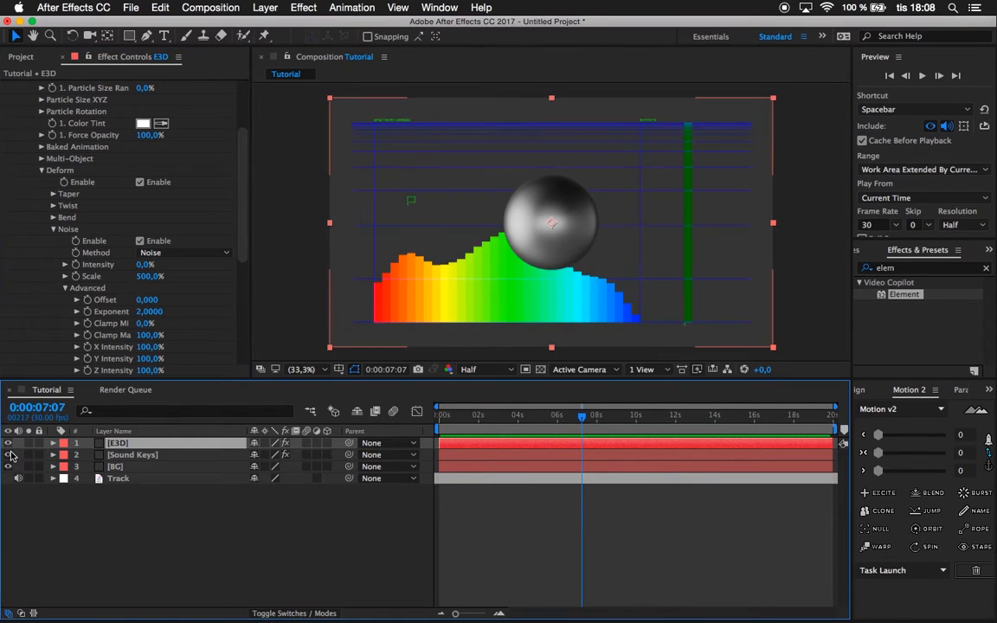
{"action": "left_click", "coordinate": [139, 453]}
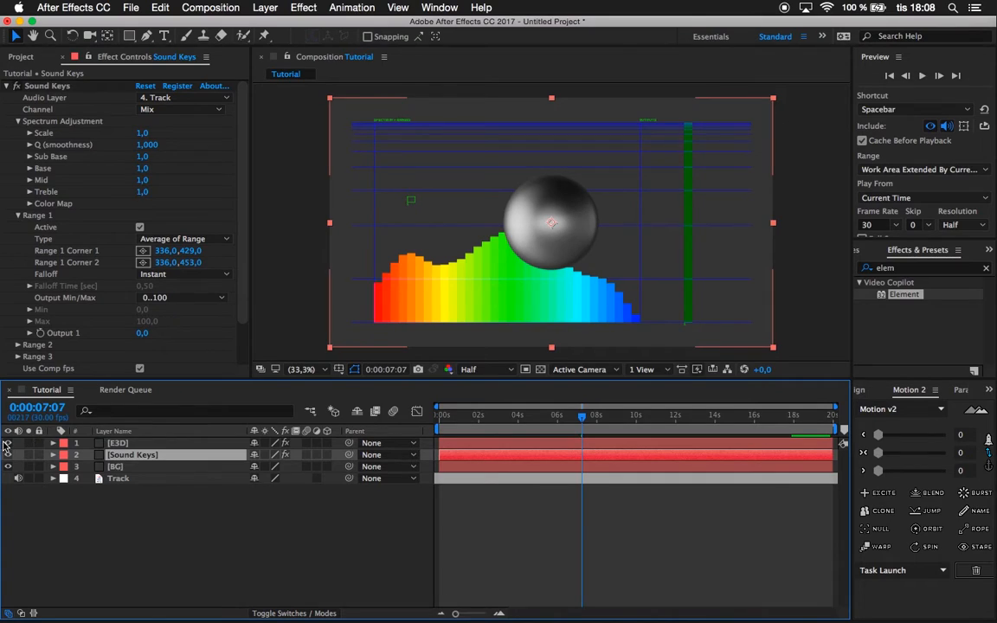
{"action": "left_click", "coordinate": [3, 442]}
{"action": "left_click", "coordinate": [9, 442]}
{"action": "left_click", "coordinate": [126, 455]}
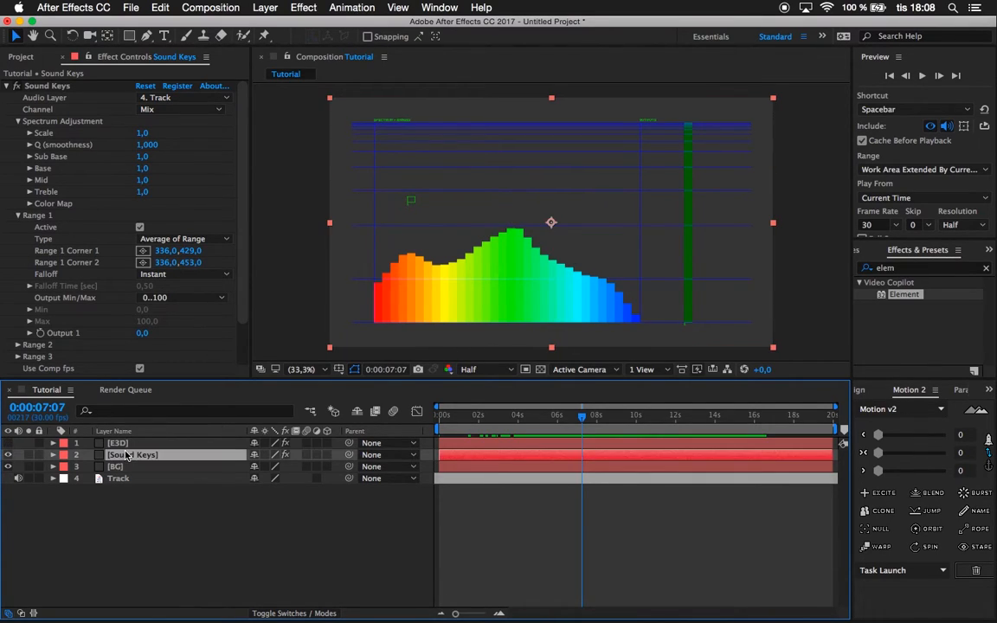
Set the falloff of Sound Keys' Range 1 to Exponential.
{"action": "left_click", "coordinate": [17, 217]}
{"action": "left_click", "coordinate": [18, 216]}
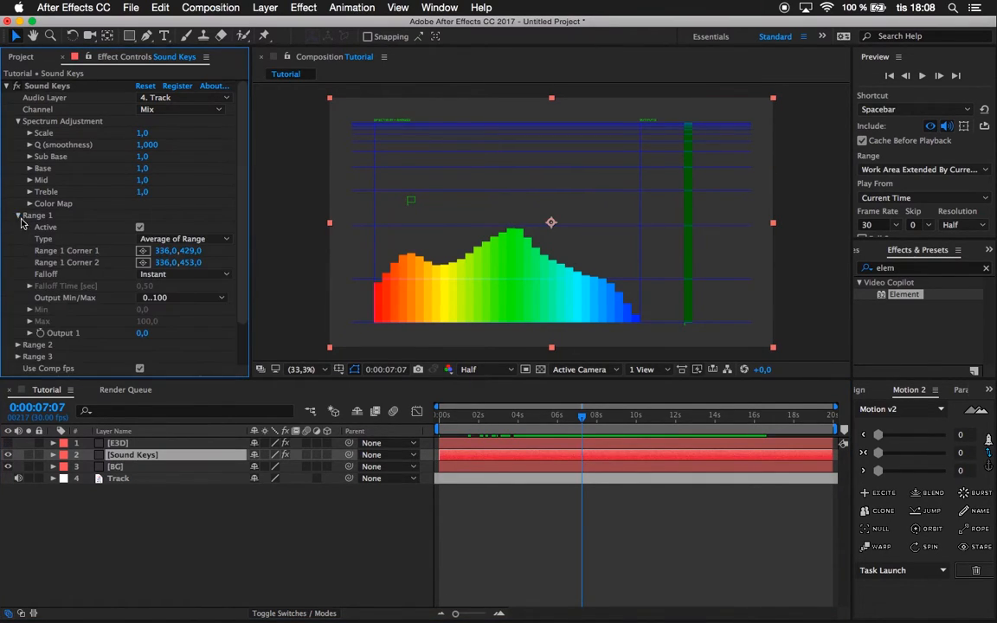
{"action": "scroll", "coordinate": [130, 234], "scroll_direction": "down", "scroll_amount": 3}
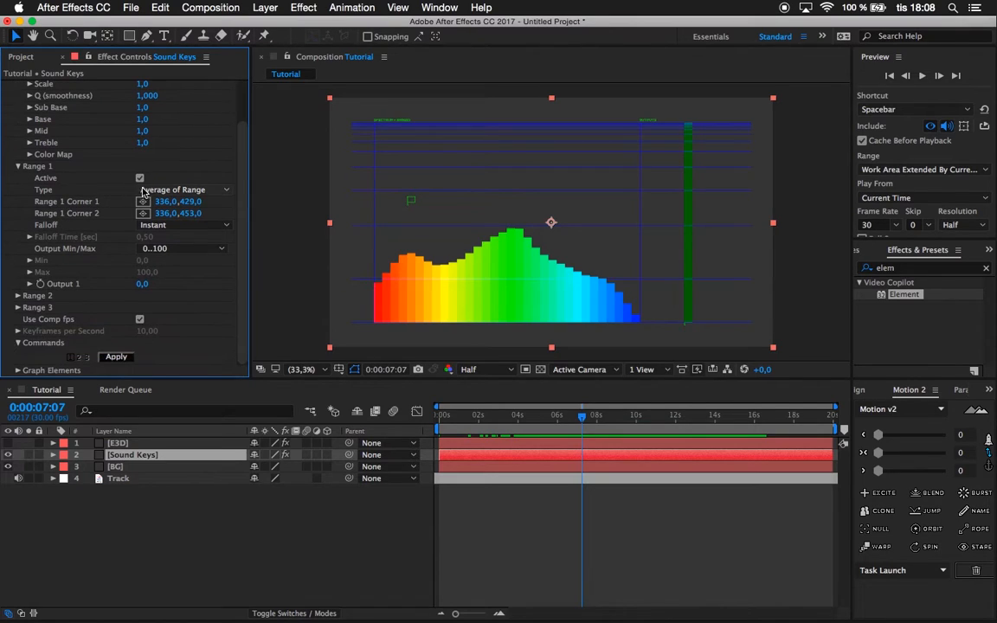
{"action": "left_click", "coordinate": [171, 226]}
{"action": "left_click", "coordinate": [170, 227]}
{"action": "left_click", "coordinate": [170, 227]}
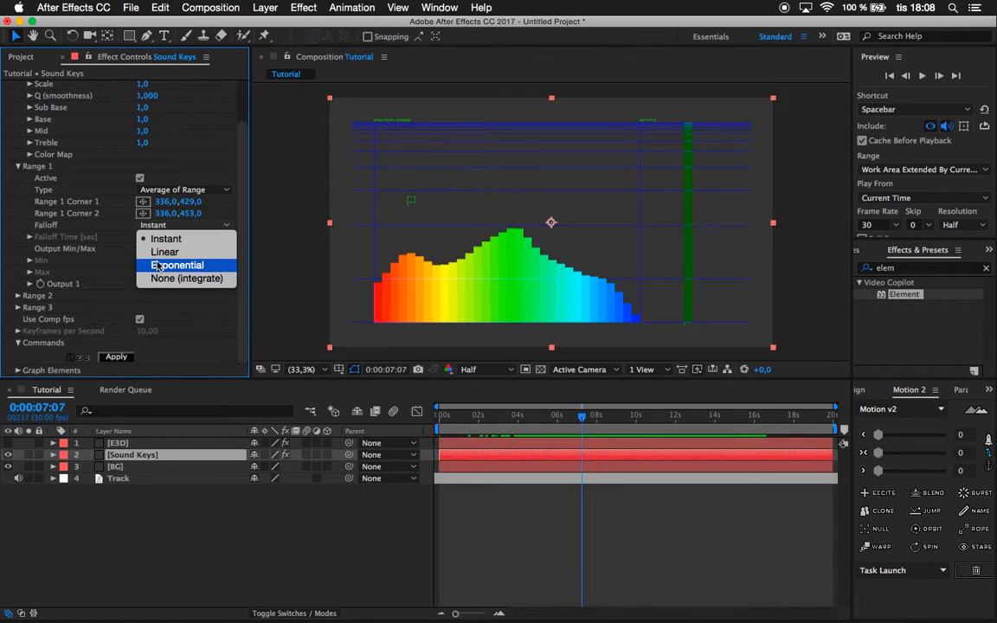
{"action": "left_click", "coordinate": [159, 267]}
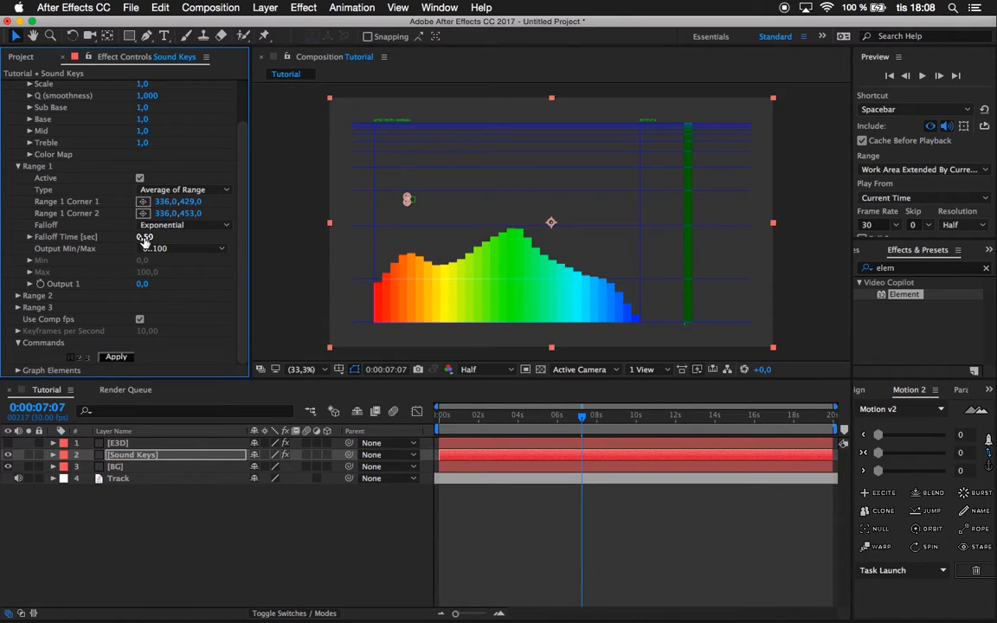
Go to 0:00:06:00 in the timeline and set Range 1's Output Min/Max to Custom.
{"action": "left_click_drag", "start_coordinate": [547, 425], "coordinate": [558, 421]}
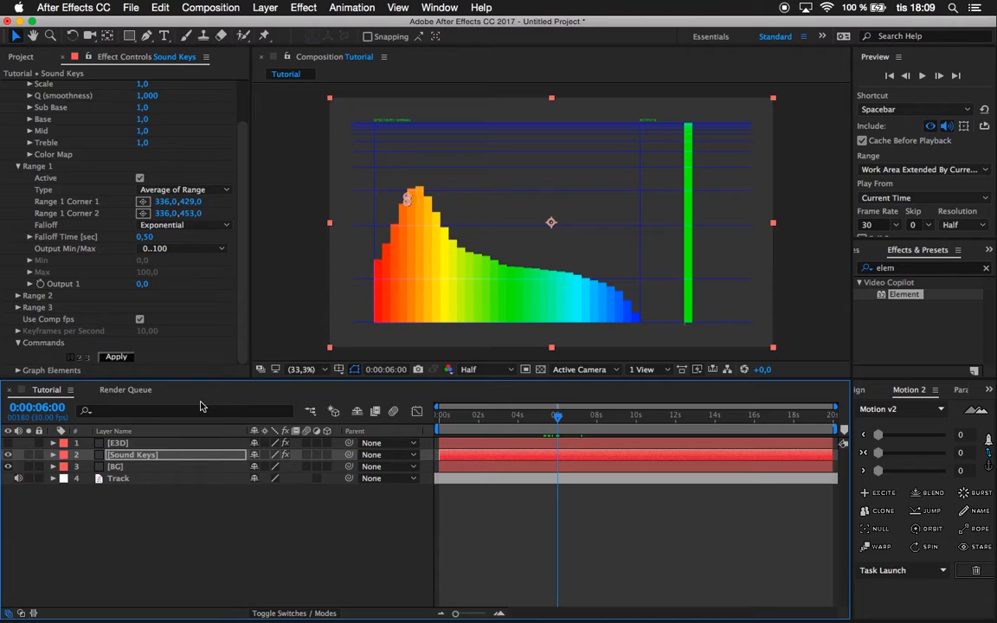
{"action": "left_click", "coordinate": [170, 251]}
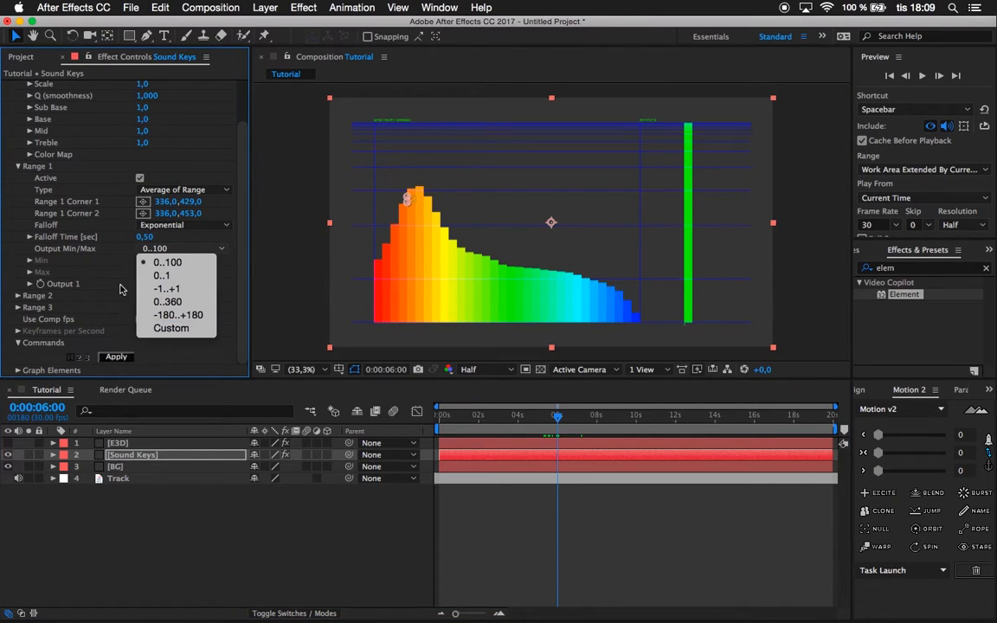
{"action": "left_click", "coordinate": [152, 252]}
{"action": "left_click", "coordinate": [153, 251]}
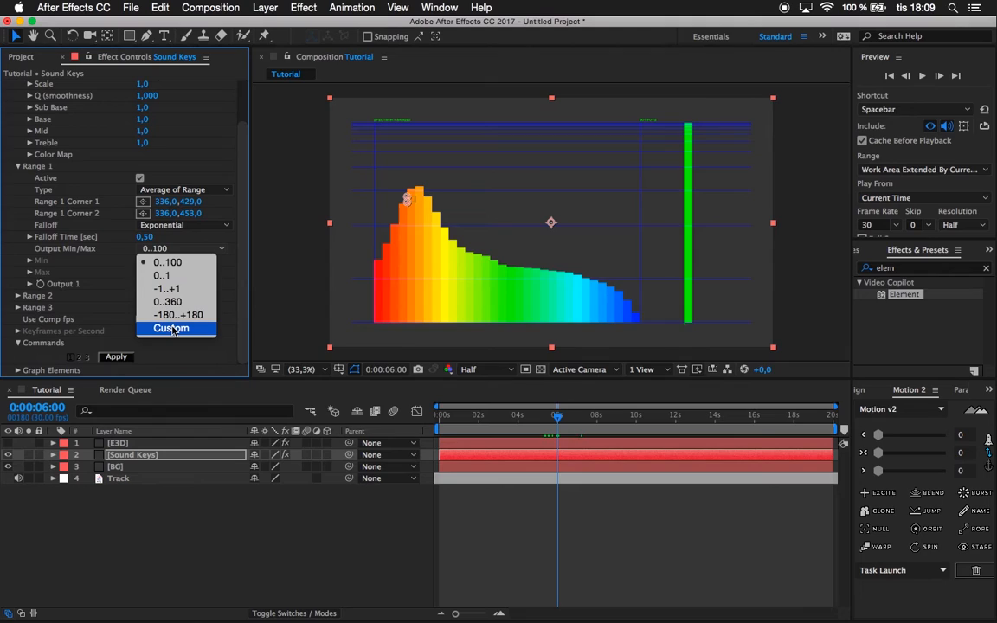
{"action": "left_click", "coordinate": [173, 329]}
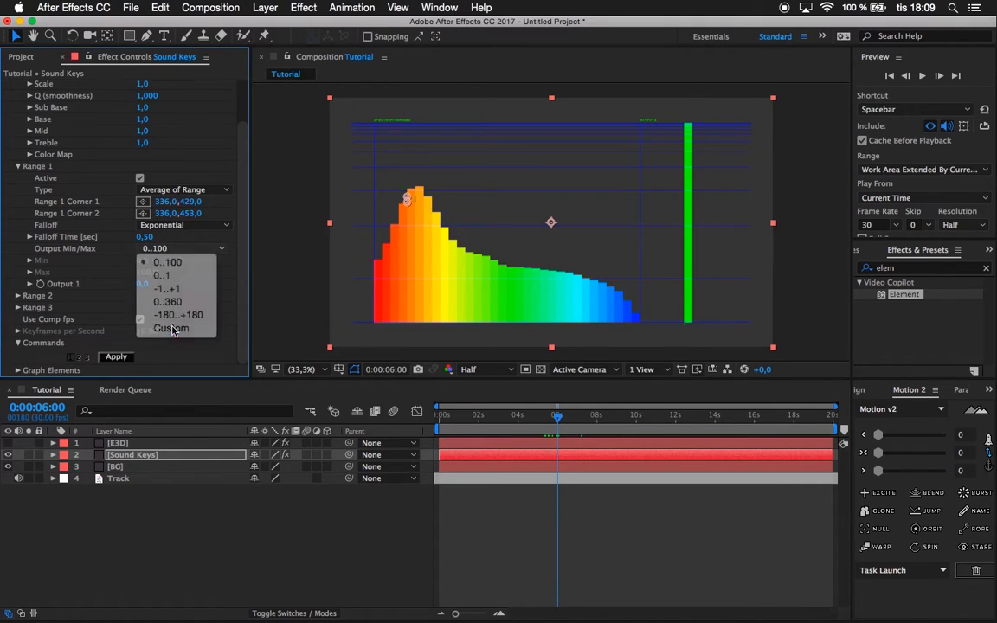
Keep Range 1's maximum output at 100 and apply Sound Keys to generate the Output 1 keyframes.
{"action": "left_click", "coordinate": [135, 445]}
{"action": "scroll", "coordinate": [136, 316], "scroll_direction": "down", "scroll_amount": 2}
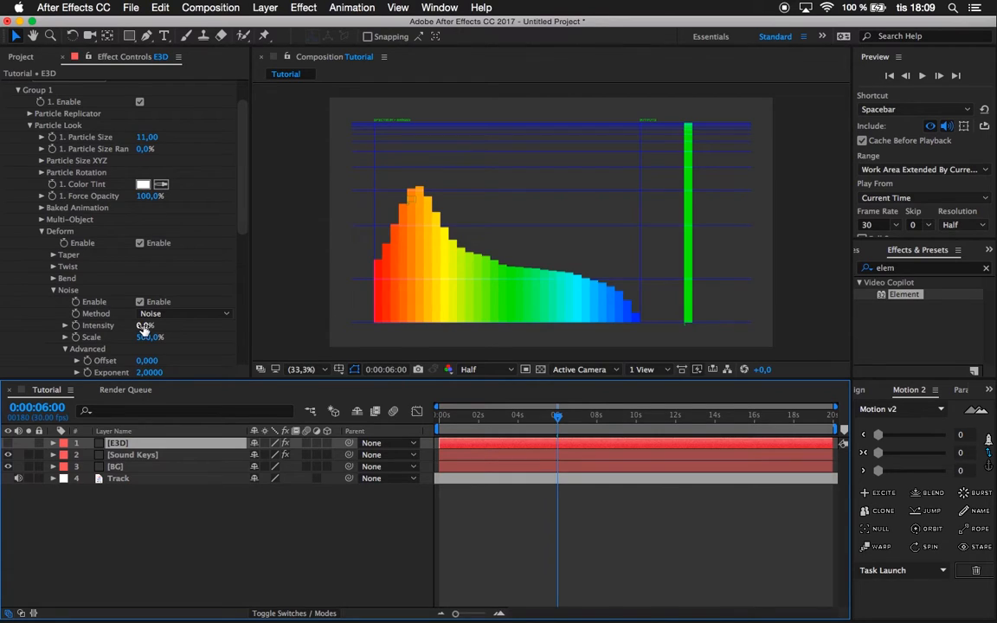
{"action": "left_click", "coordinate": [130, 455]}
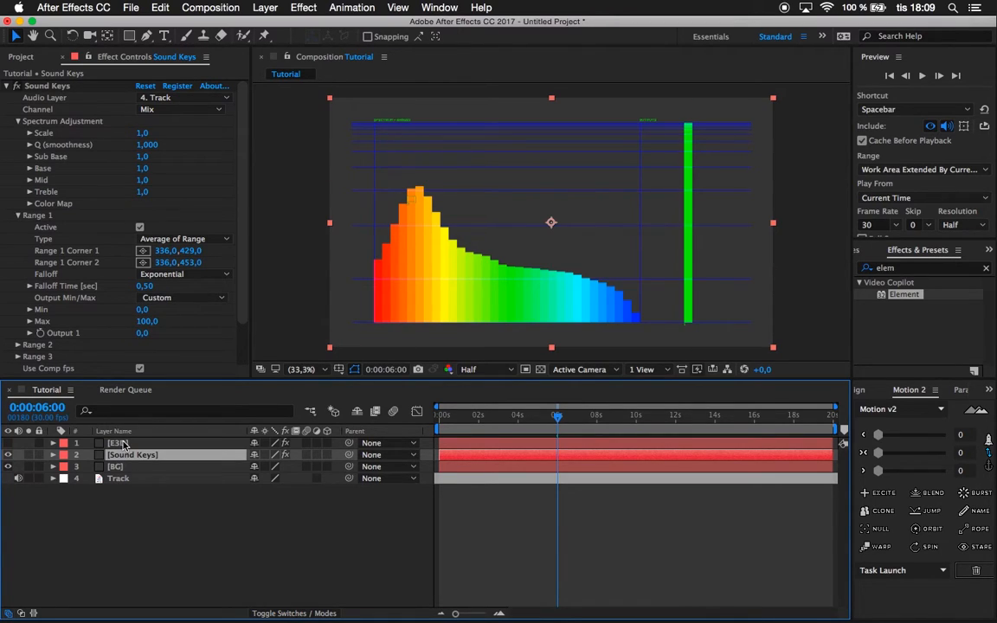
{"action": "left_click", "coordinate": [146, 322]}
{"action": "key", "text": "Return"}
{"action": "scroll", "coordinate": [175, 339], "scroll_direction": "down", "scroll_amount": 3}
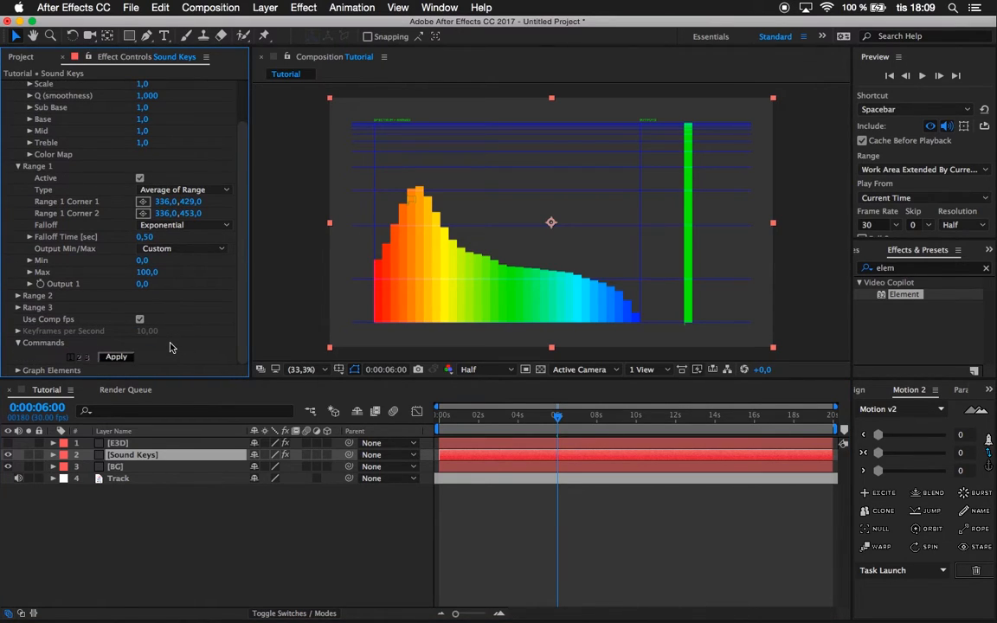
{"action": "left_click", "coordinate": [118, 361]}
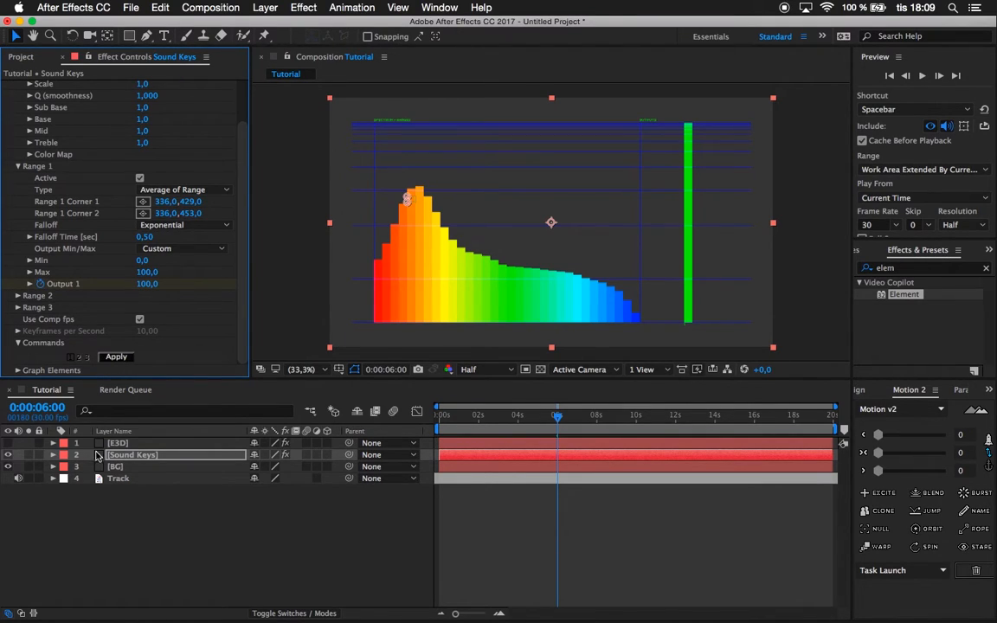
Reveal the keyframed Output 1 property of the Sound Keys layer in the timeline.
{"action": "left_click", "coordinate": [102, 456]}
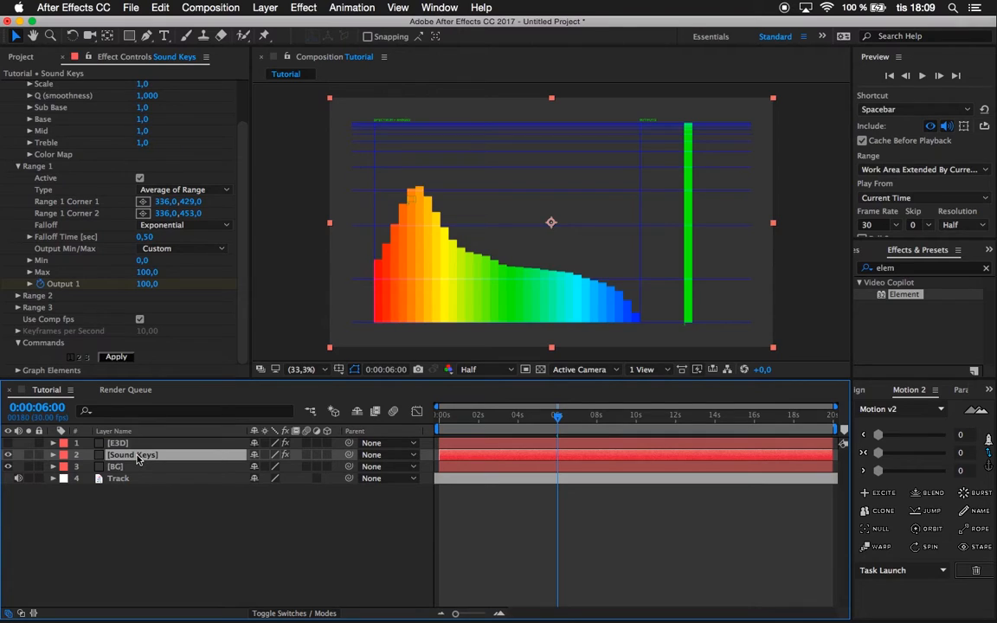
{"action": "right_click", "coordinate": [136, 459]}
{"action": "left_click", "coordinate": [118, 465]}
{"action": "key", "text": "u"}
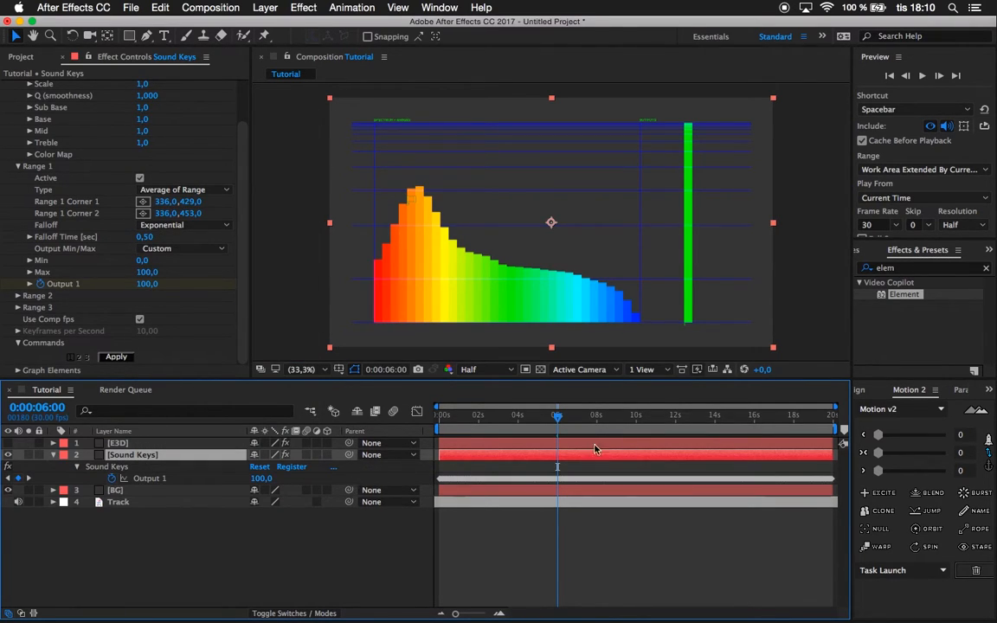
{"action": "scroll", "coordinate": [116, 176], "scroll_direction": "up", "scroll_amount": 2}
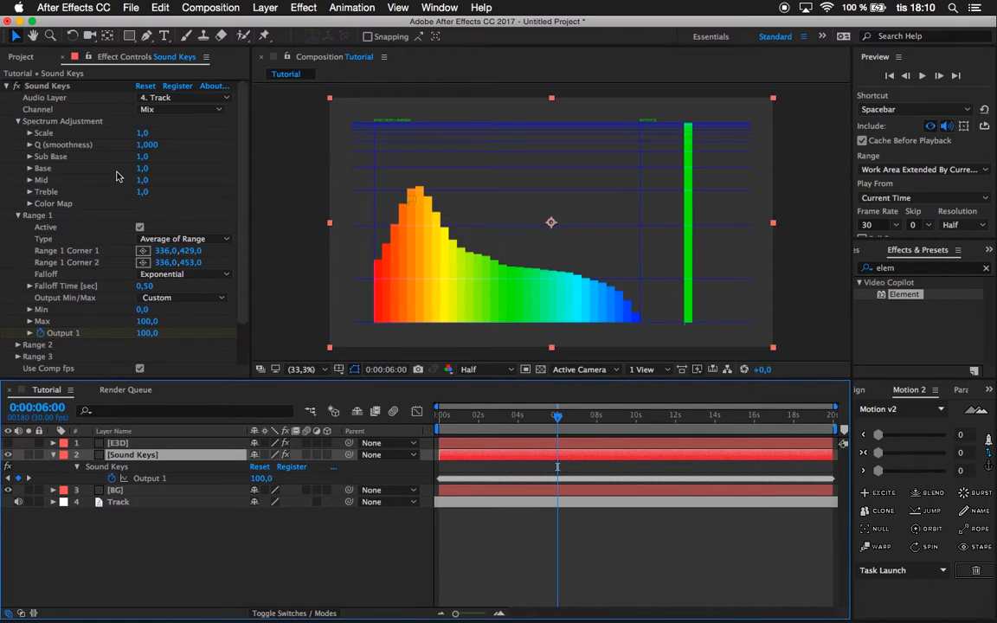
Hide the Sound Keys layer and make the E3D layer visible and selected.
{"action": "left_click", "coordinate": [8, 455]}
{"action": "left_click", "coordinate": [117, 443]}
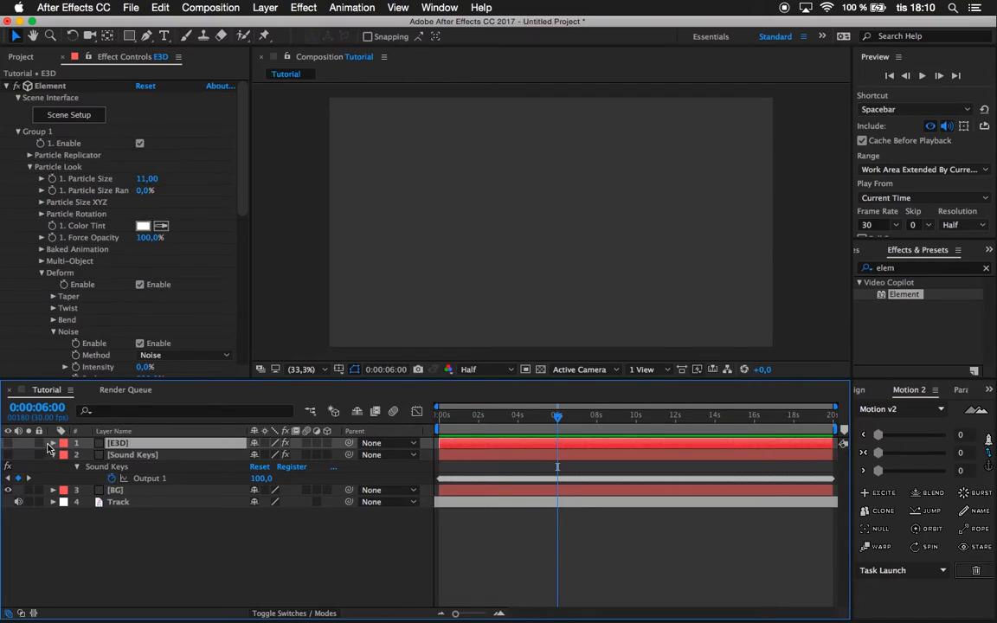
{"action": "left_click", "coordinate": [7, 443]}
Collapse the advanced noise settings and locate group 1's deform noise Intensity property in the E3D layer's timeline.
{"action": "scroll", "coordinate": [79, 334], "scroll_direction": "down", "scroll_amount": 5}
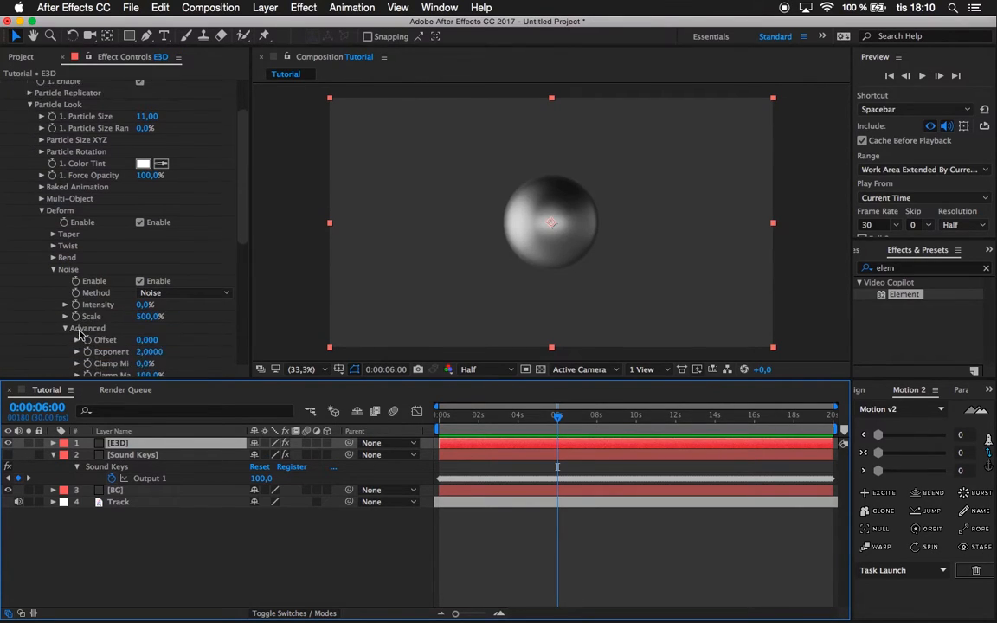
{"action": "left_click", "coordinate": [65, 224]}
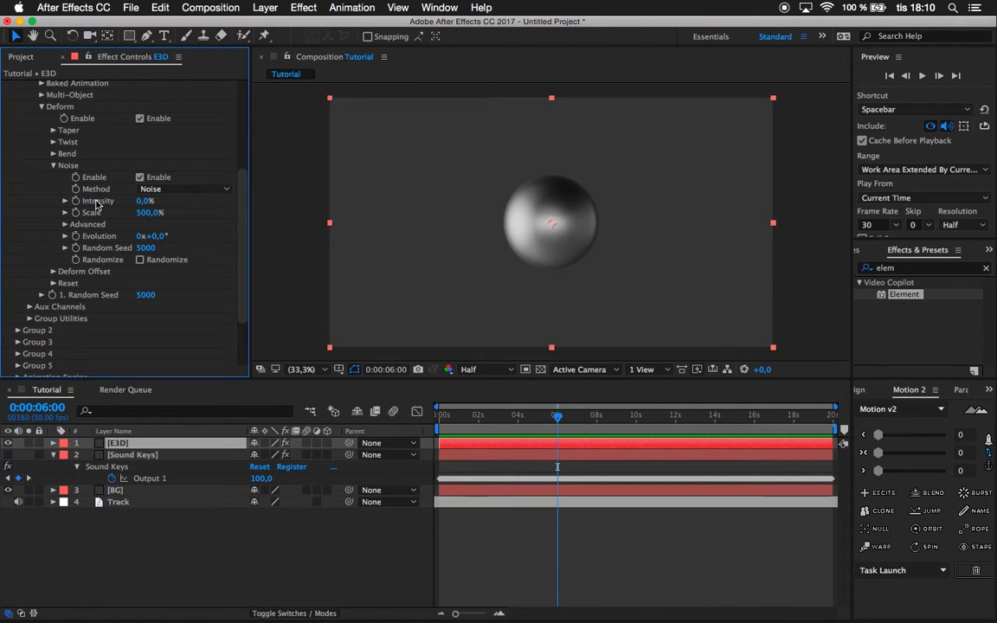
{"action": "double_click", "coordinate": [97, 203]}
{"action": "scroll", "coordinate": [141, 543], "scroll_direction": "down", "scroll_amount": 3}
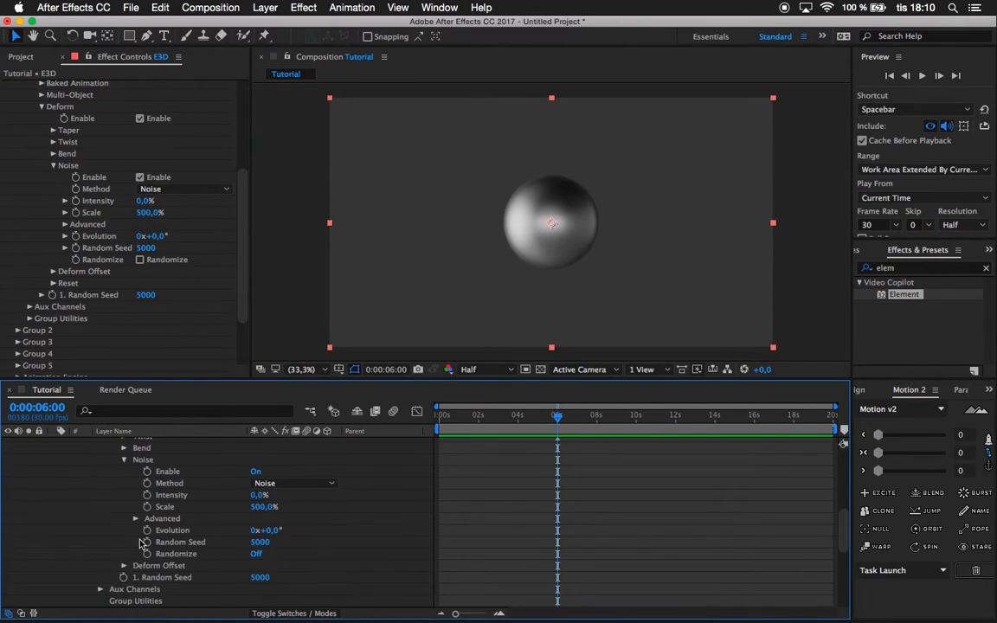
{"action": "scroll", "coordinate": [147, 532], "scroll_direction": "down", "scroll_amount": 3}
{"action": "scroll", "coordinate": [149, 490], "scroll_direction": "up", "scroll_amount": 2}
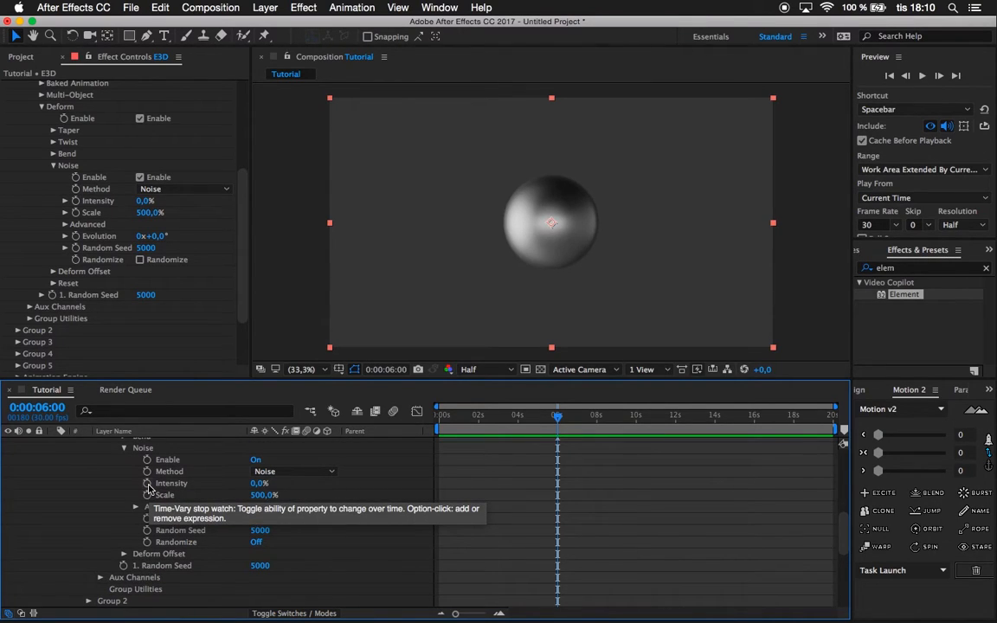
Add an expression to the noise Intensity linking it to Sound Keys' Output 1, then collapse the E3D layer.
{"action": "left_click", "coordinate": [294, 498]}
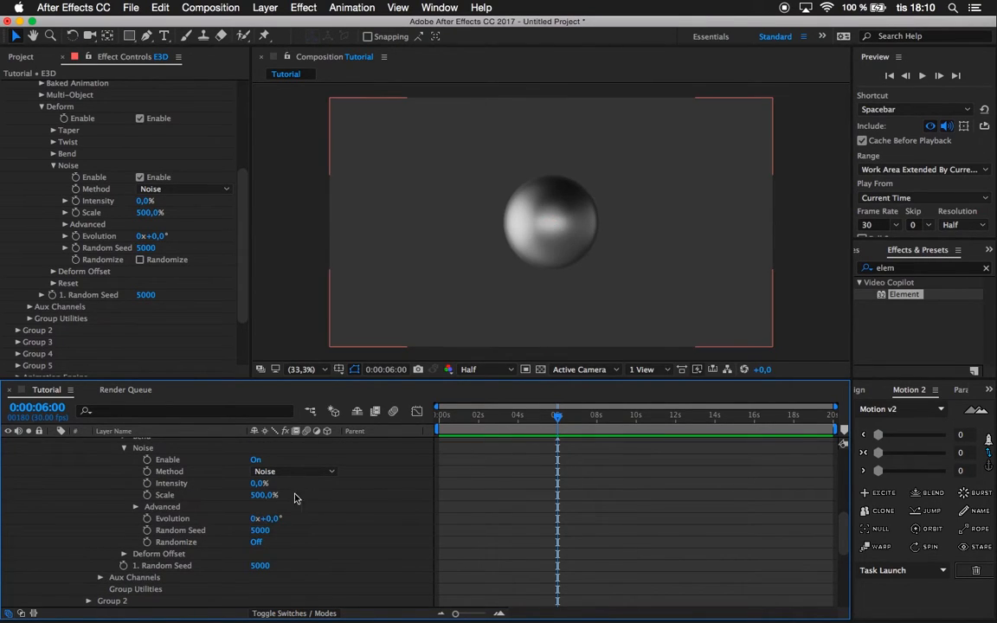
{"action": "left_click", "coordinate": [148, 484], "text": "alt"}
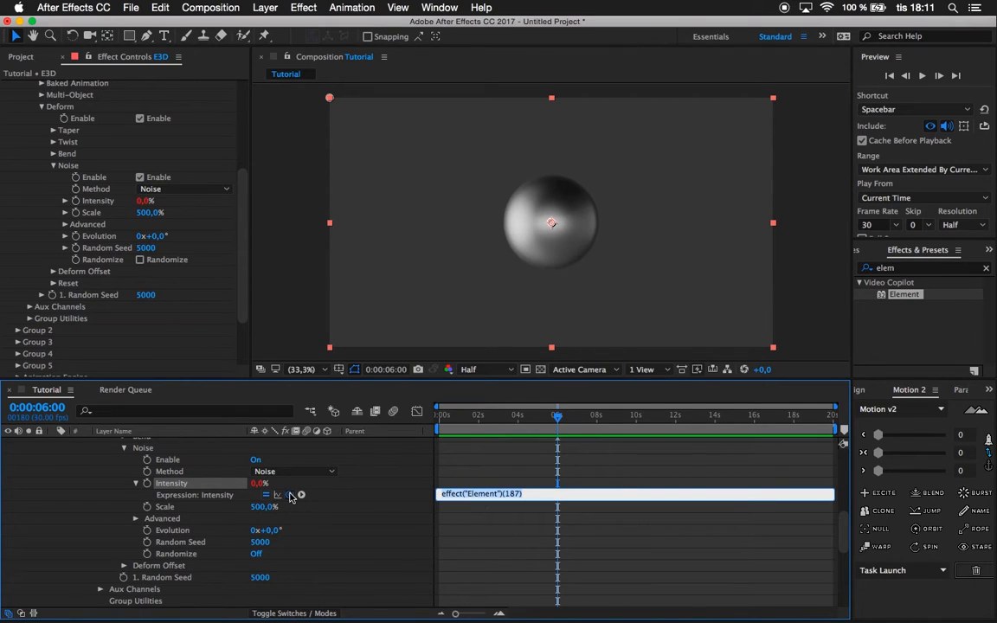
{"action": "left_click_drag", "start_coordinate": [285, 501], "coordinate": [201, 582]}
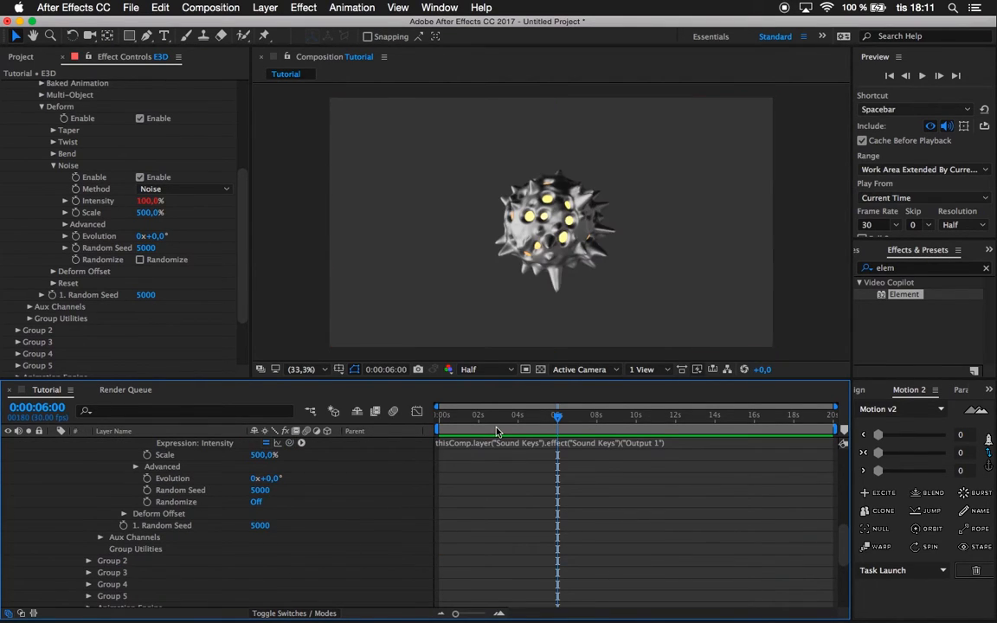
{"action": "scroll", "coordinate": [329, 462], "scroll_direction": "up", "scroll_amount": 15}
{"action": "left_click", "coordinate": [53, 444]}
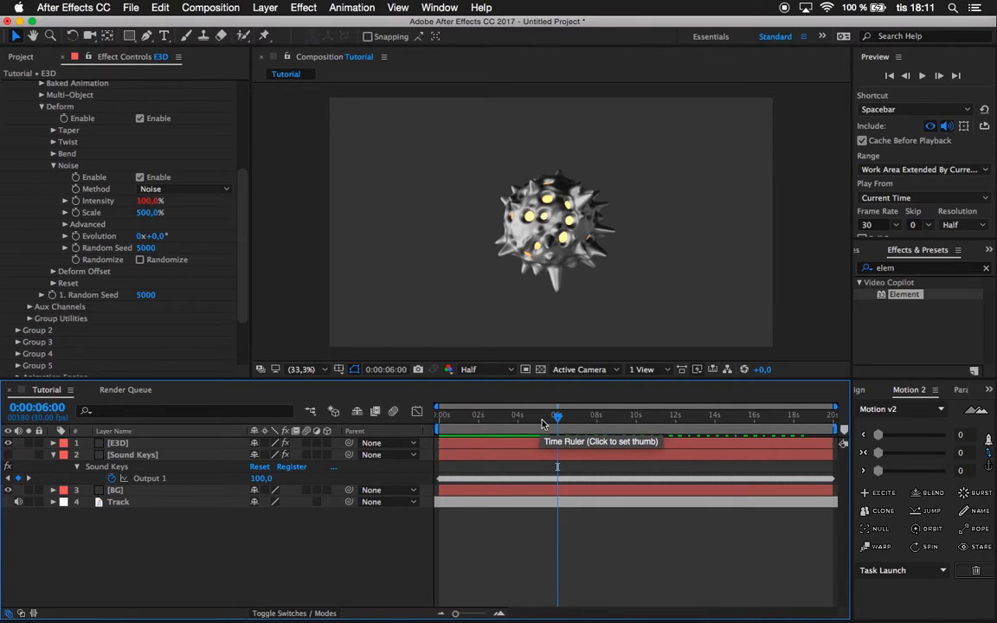
Preview the audio-driven sphere from 0:00:03:18 and scrub the timeline to 0:00:06:14 to check its deformation.
{"action": "left_click", "coordinate": [543, 420]}
{"action": "left_click_drag", "start_coordinate": [542, 421], "coordinate": [510, 421]}
{"action": "key", "text": "space"}
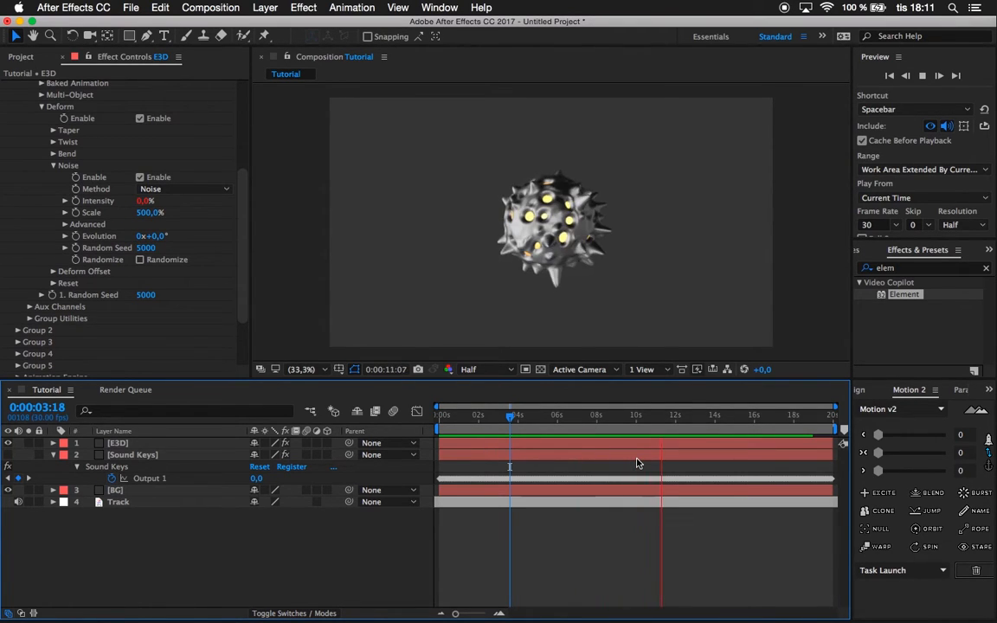
{"action": "left_click", "coordinate": [517, 416]}
{"action": "mouse_move", "coordinate": [511, 416]}
{"action": "left_mouse_down"}
{"action": "mouse_move", "coordinate": [551, 418]}
{"action": "mouse_move", "coordinate": [528, 418]}
{"action": "left_mouse_up"}
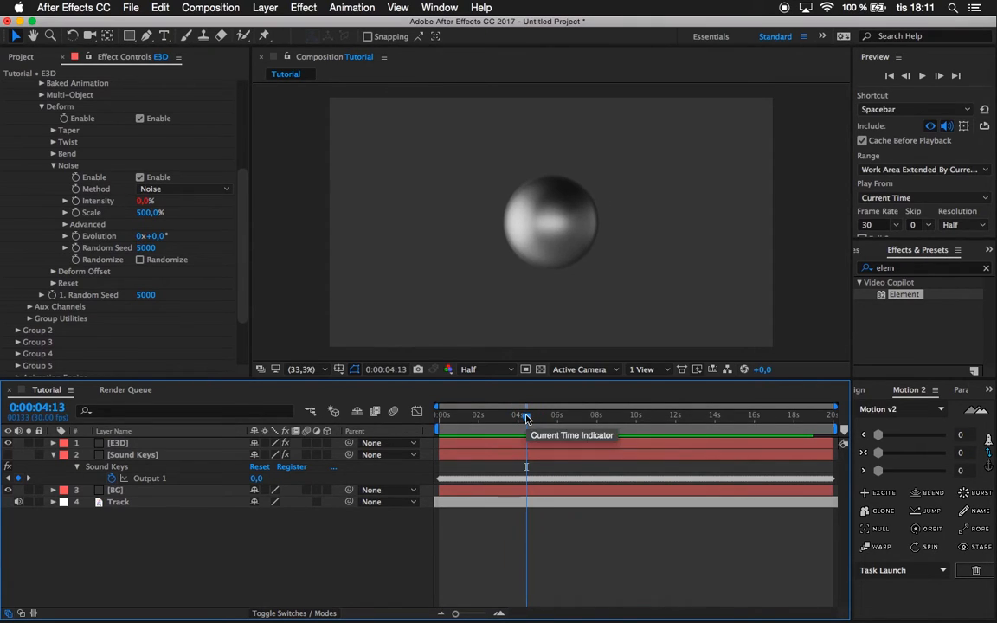
{"action": "left_click_drag", "start_coordinate": [528, 418], "coordinate": [567, 407]}
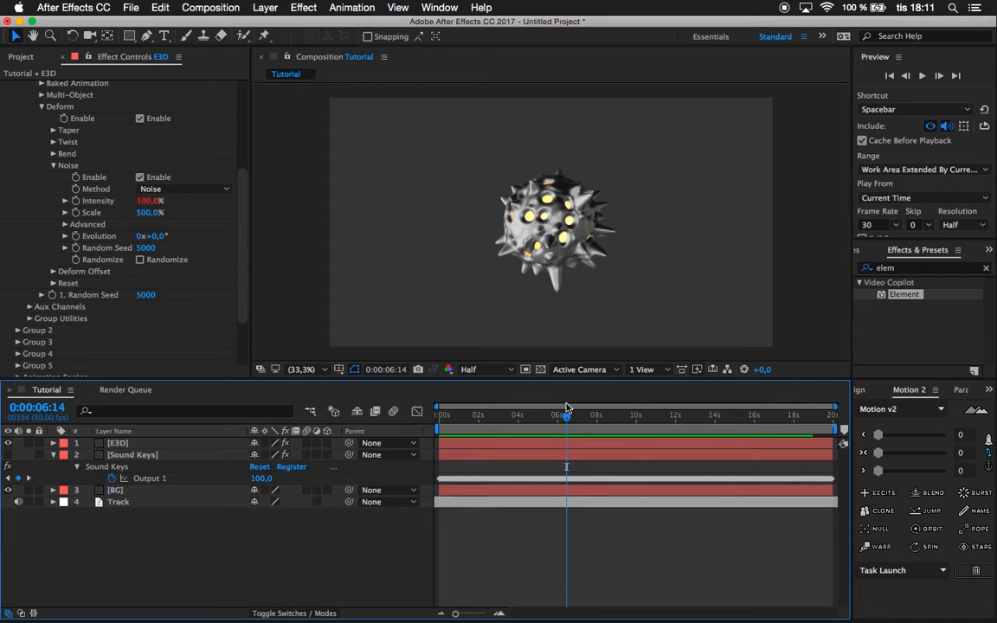
Preview the sphere's audio-driven deformation from 0:00:04:19.
{"action": "left_click_drag", "start_coordinate": [567, 418], "coordinate": [530, 416]}
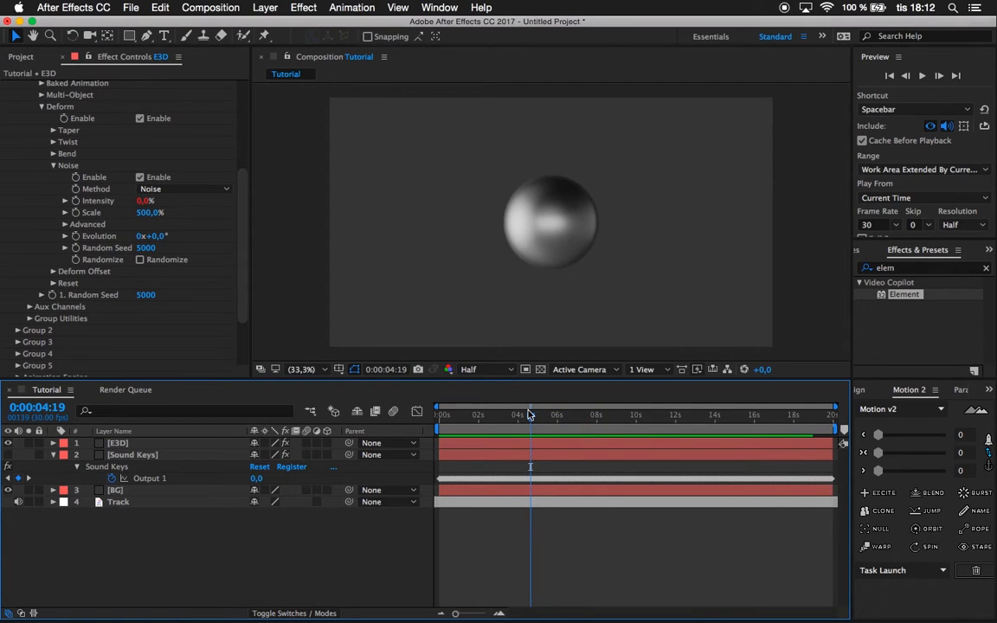
{"action": "key", "text": "space"}
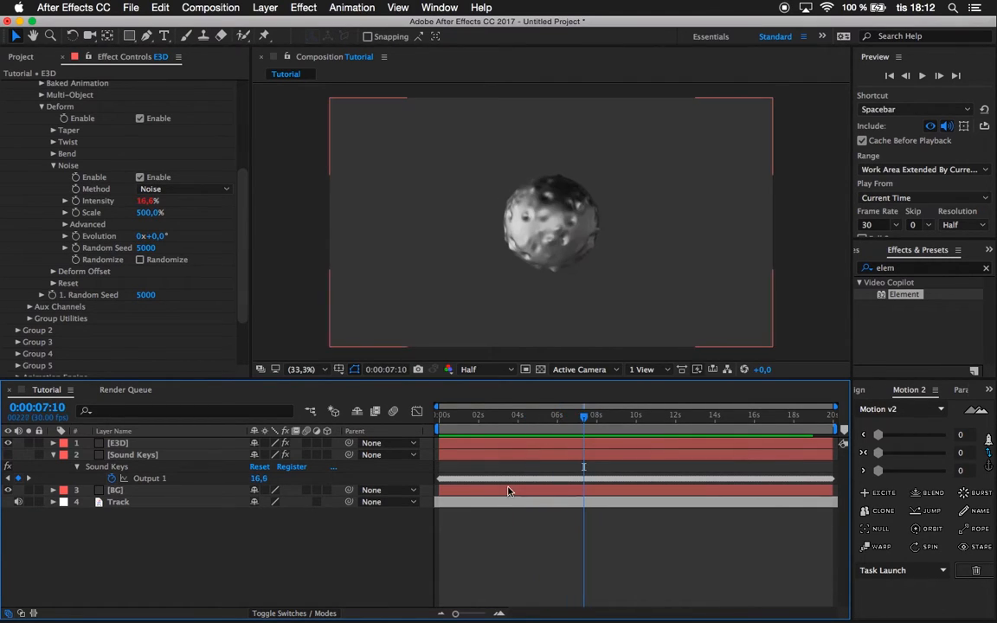
Keyframe the E3D deform noise Evolution from 0 revolutions at 0:00:00:00 to 20 revolutions at 0:00:19:29.
{"action": "left_click_drag", "start_coordinate": [583, 415], "coordinate": [440, 418]}
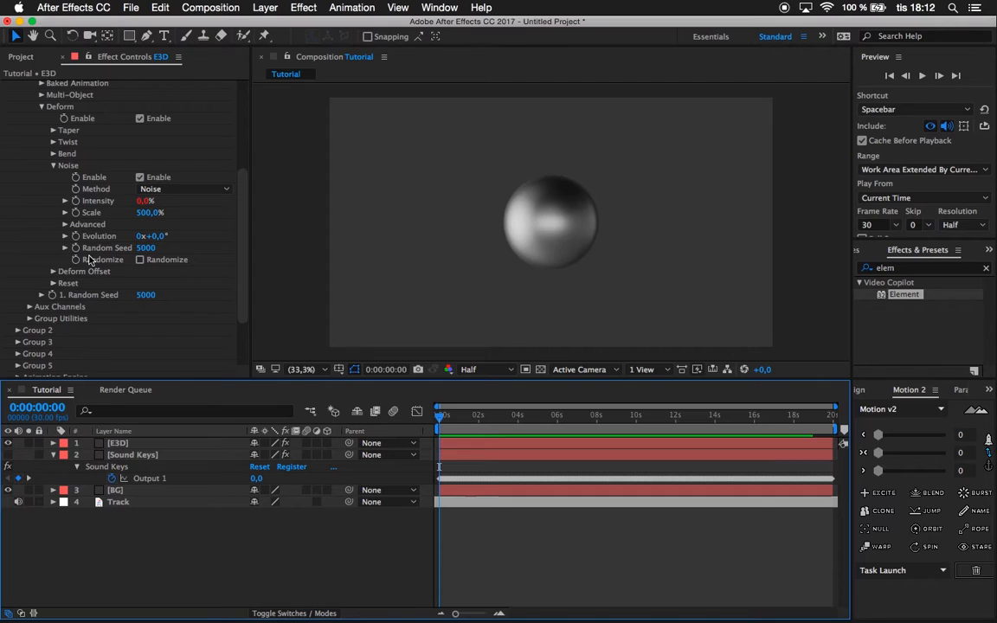
{"action": "scroll", "coordinate": [81, 226], "scroll_direction": "up", "scroll_amount": 2}
{"action": "scroll", "coordinate": [81, 226], "scroll_direction": "down", "scroll_amount": 6}
{"action": "left_click", "coordinate": [124, 444]}
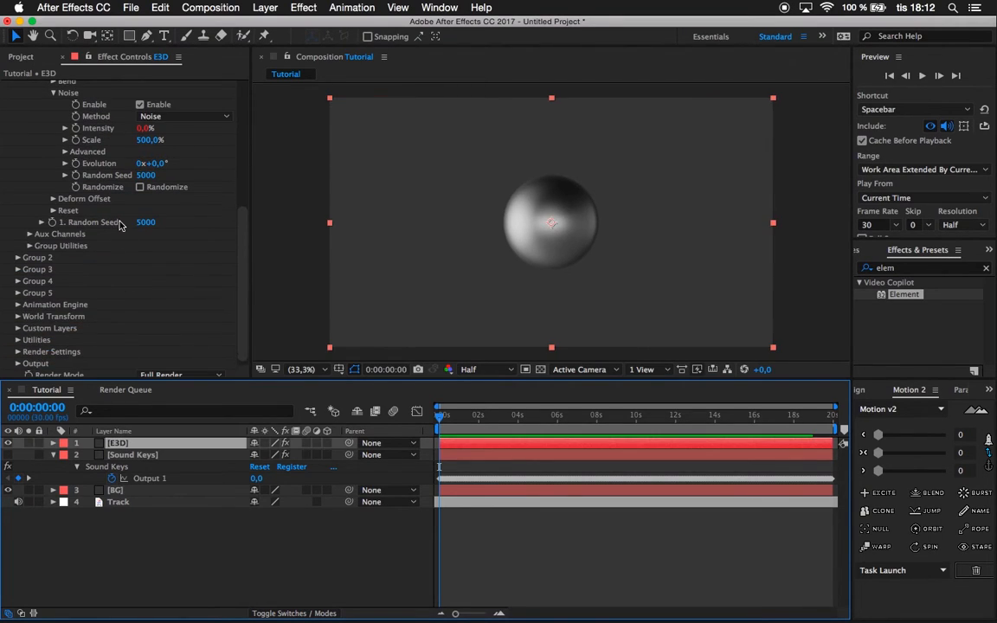
{"action": "scroll", "coordinate": [122, 226], "scroll_direction": "up", "scroll_amount": 5}
{"action": "scroll", "coordinate": [120, 226], "scroll_direction": "up", "scroll_amount": 2}
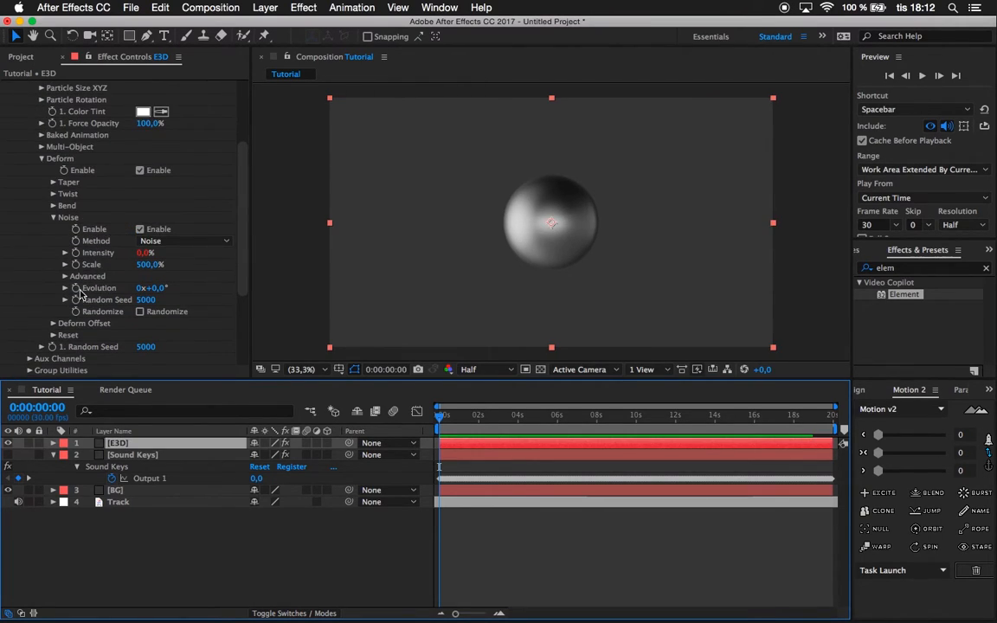
{"action": "scroll", "coordinate": [78, 285], "scroll_direction": "down", "scroll_amount": 2}
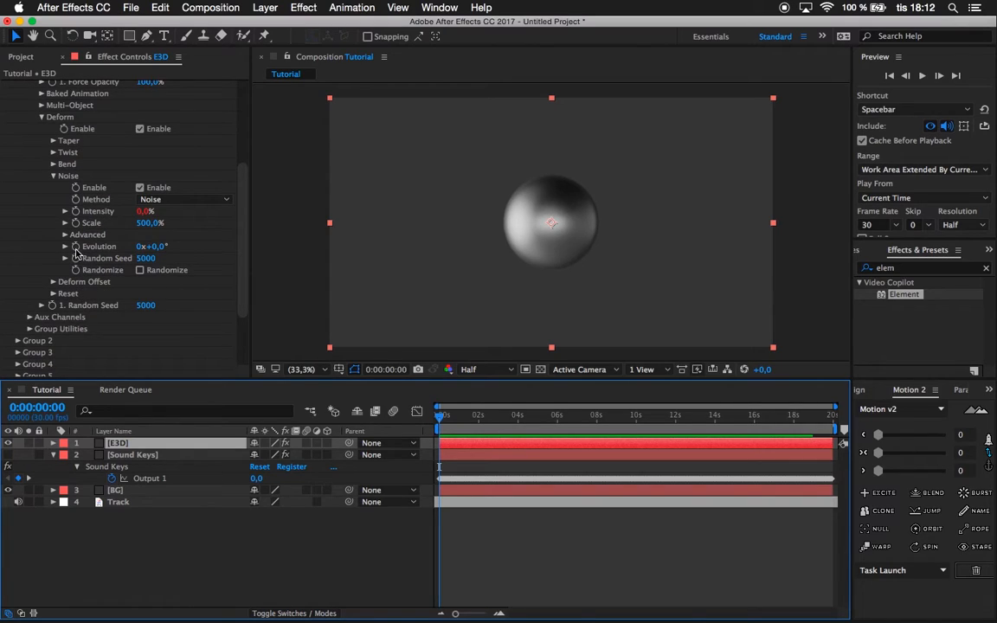
{"action": "left_click", "coordinate": [76, 247]}
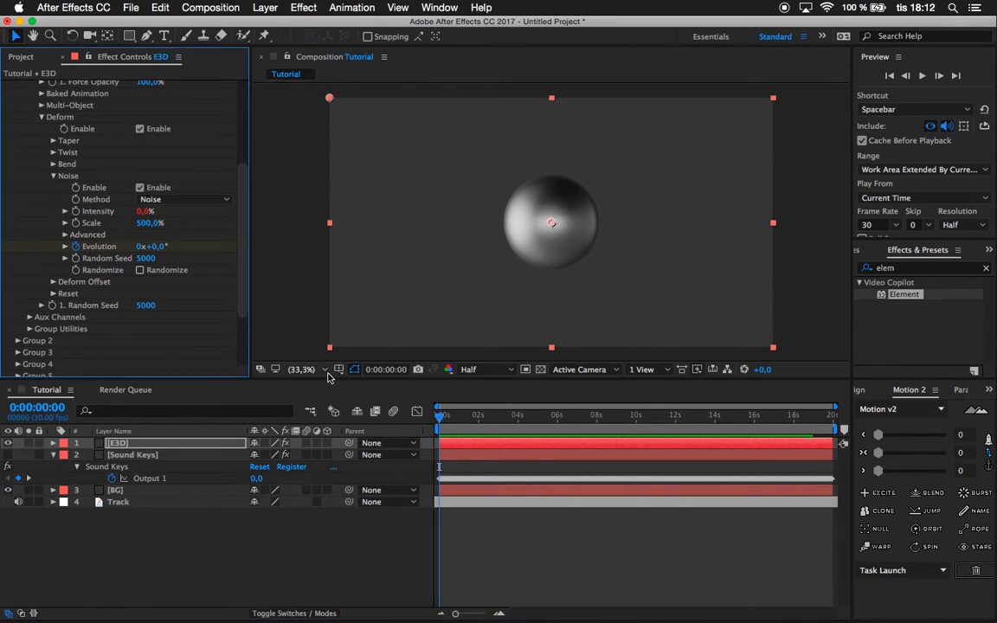
{"action": "left_click_drag", "start_coordinate": [461, 419], "coordinate": [909, 393]}
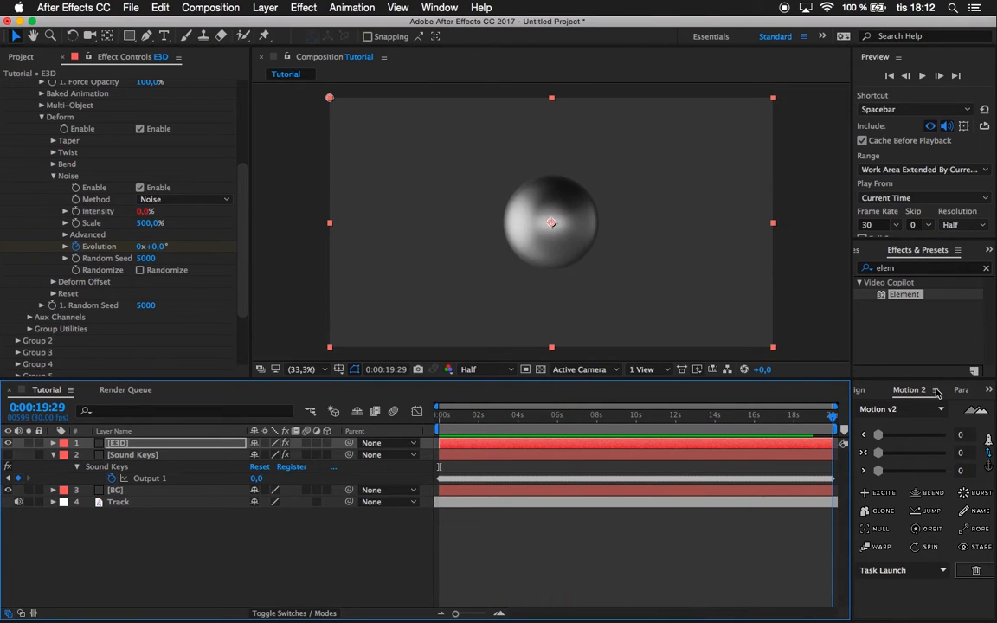
{"action": "left_click", "coordinate": [142, 247]}
{"action": "type", "text": "20"}
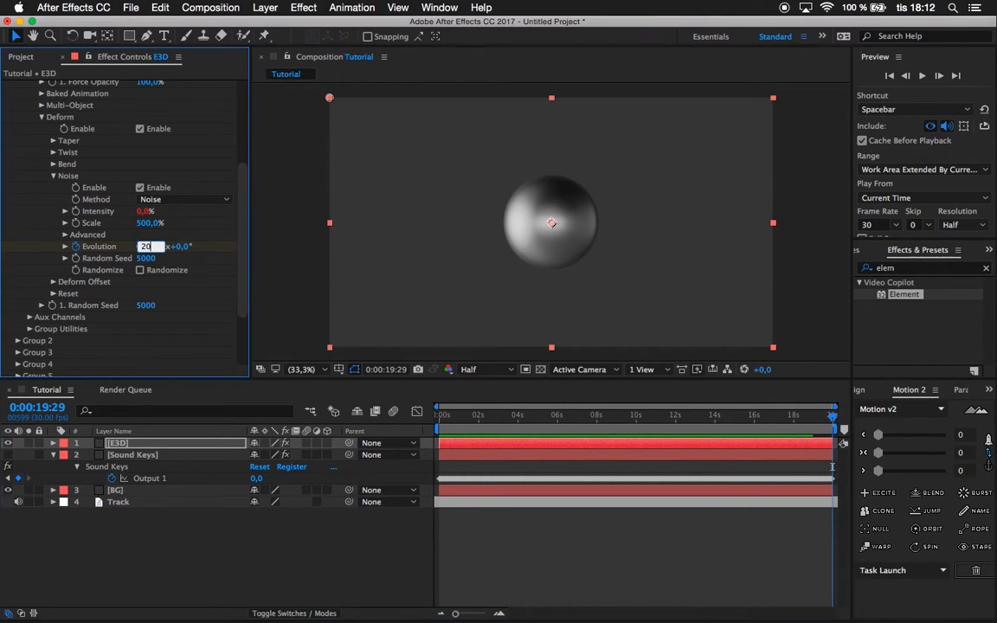
Preview the evolving noise from 0:00:04:16, then check the sphere's shape at 0:00:07:29.
{"action": "left_click_drag", "start_coordinate": [503, 417], "coordinate": [530, 429]}
{"action": "key", "text": "space"}
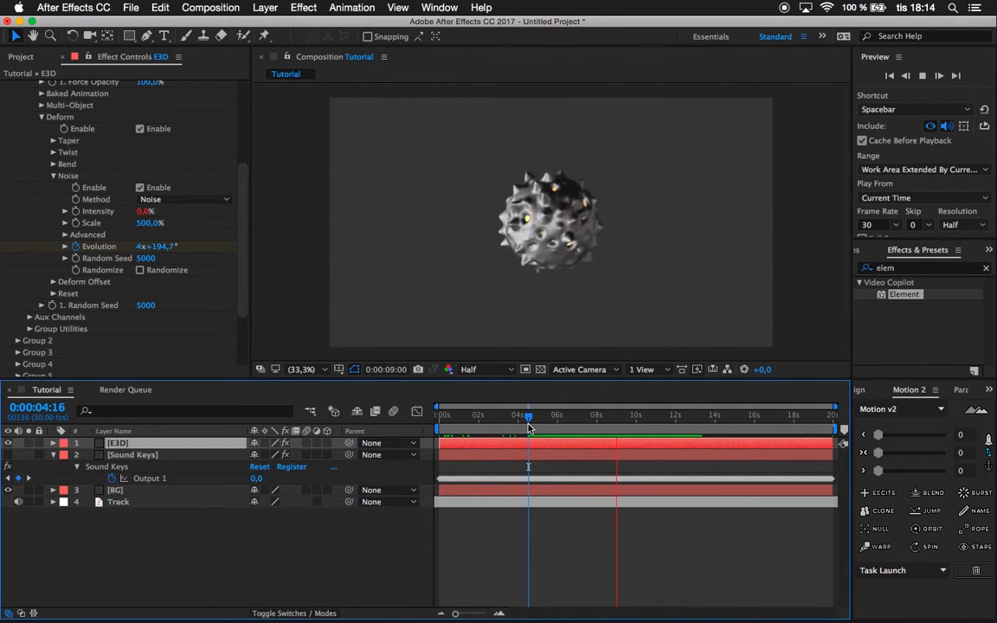
{"action": "left_click_drag", "start_coordinate": [529, 427], "coordinate": [595, 423]}
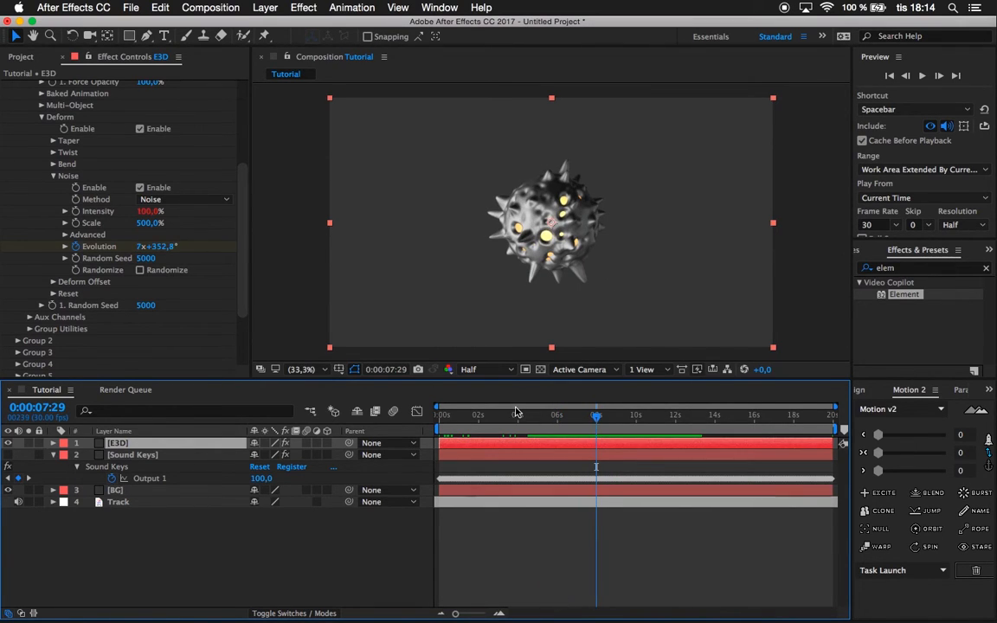
Collapse the Noise, Deform and Particle Look settings and the whole of Group 1 in the Element effect.
{"action": "left_click", "coordinate": [53, 176]}
{"action": "scroll", "coordinate": [37, 220], "scroll_direction": "up", "scroll_amount": 4}
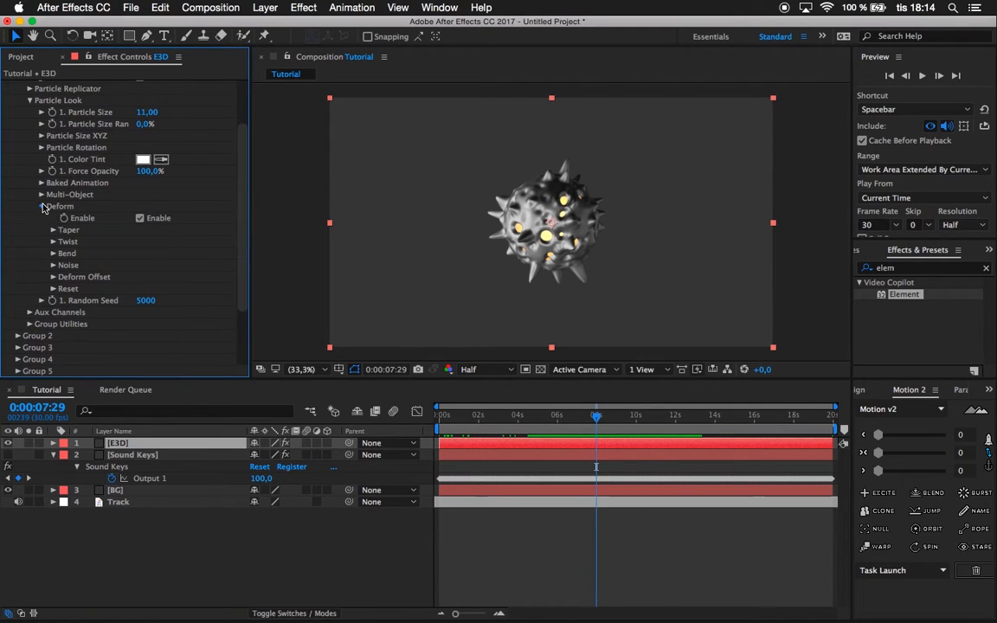
{"action": "left_click", "coordinate": [43, 206]}
{"action": "scroll", "coordinate": [34, 169], "scroll_direction": "up", "scroll_amount": 2}
{"action": "left_click", "coordinate": [30, 167]}
{"action": "left_click", "coordinate": [17, 132]}
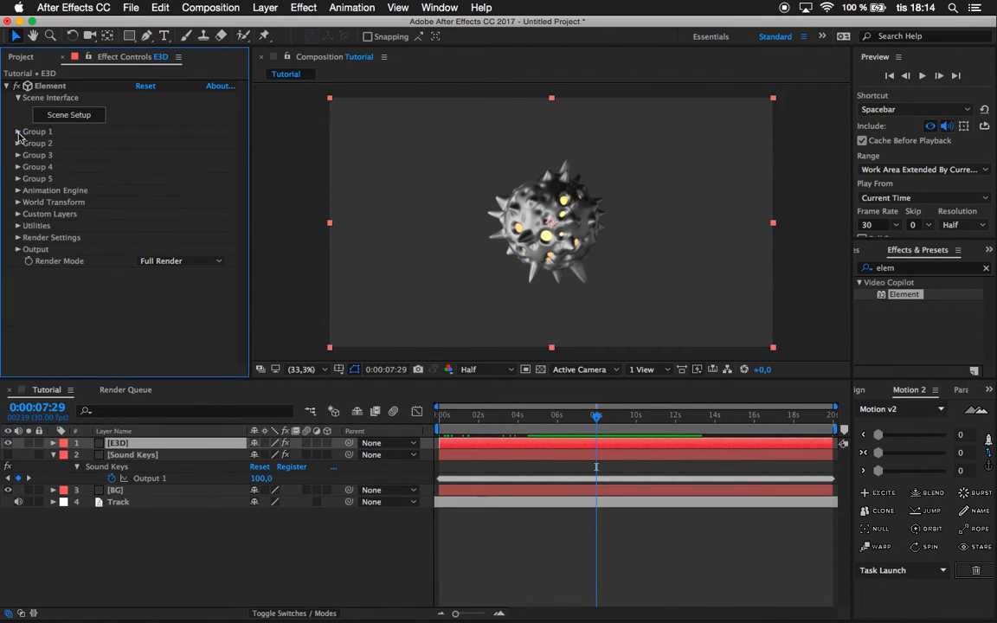
Add starting keyframes for Element's X, Y and Z World Rotation at 0:00:00:00.
{"action": "left_click_drag", "start_coordinate": [469, 417], "coordinate": [375, 411]}
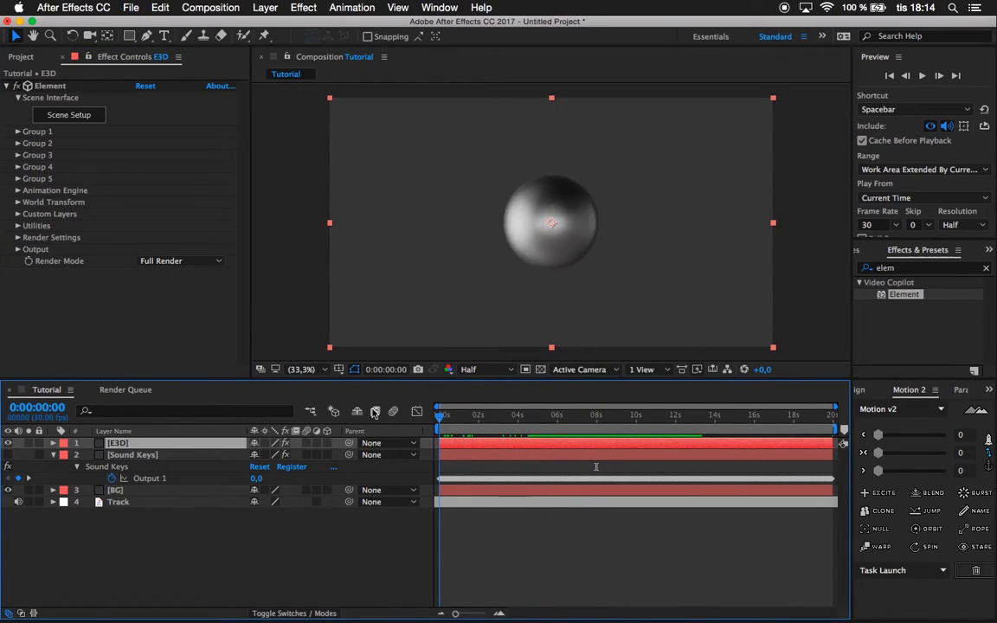
{"action": "left_click", "coordinate": [17, 203]}
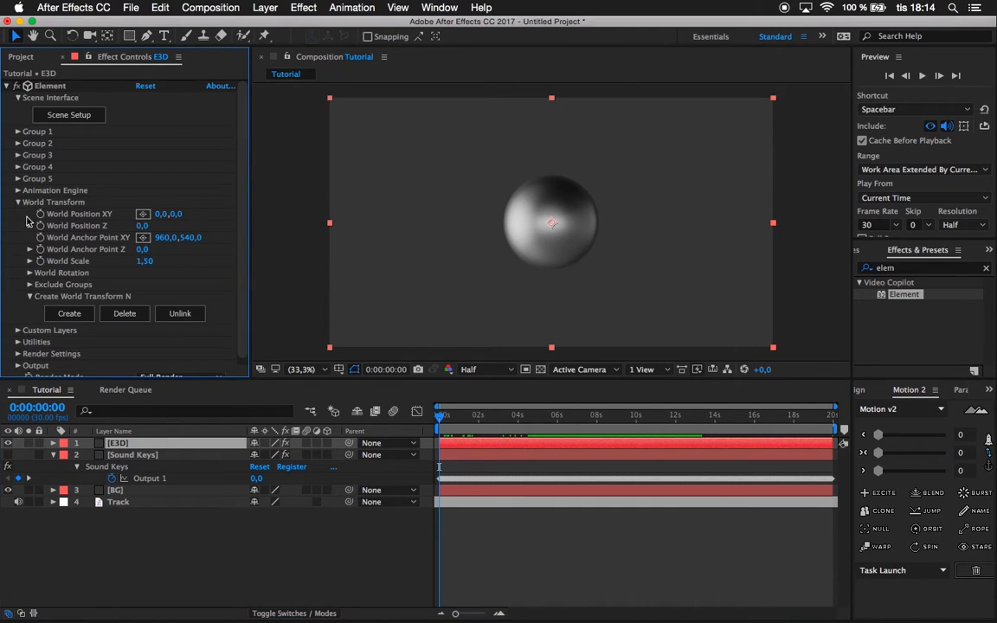
{"action": "left_click", "coordinate": [30, 273]}
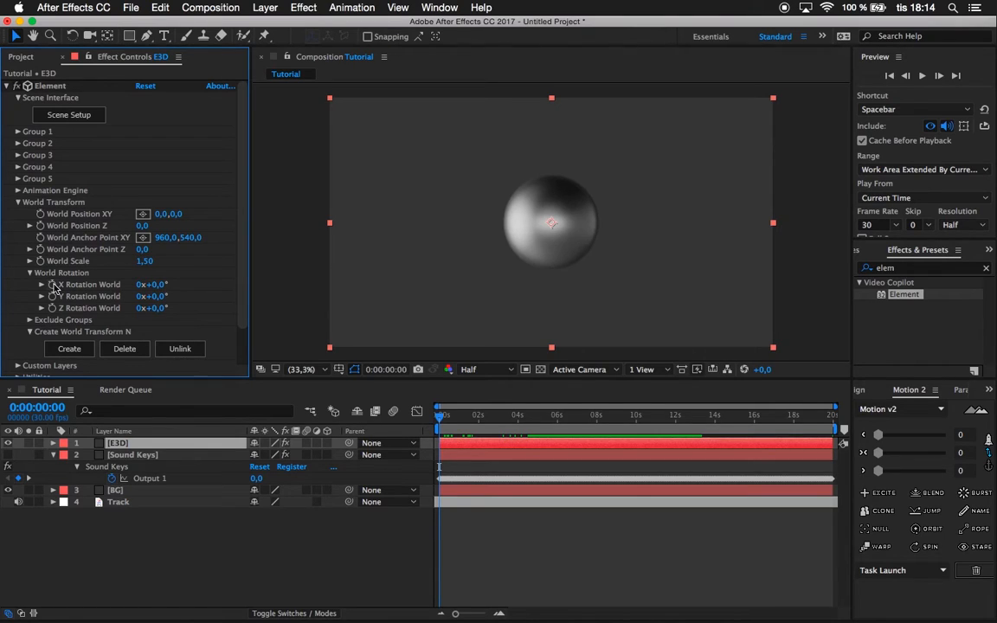
{"action": "left_click", "coordinate": [52, 285]}
{"action": "left_click", "coordinate": [52, 296]}
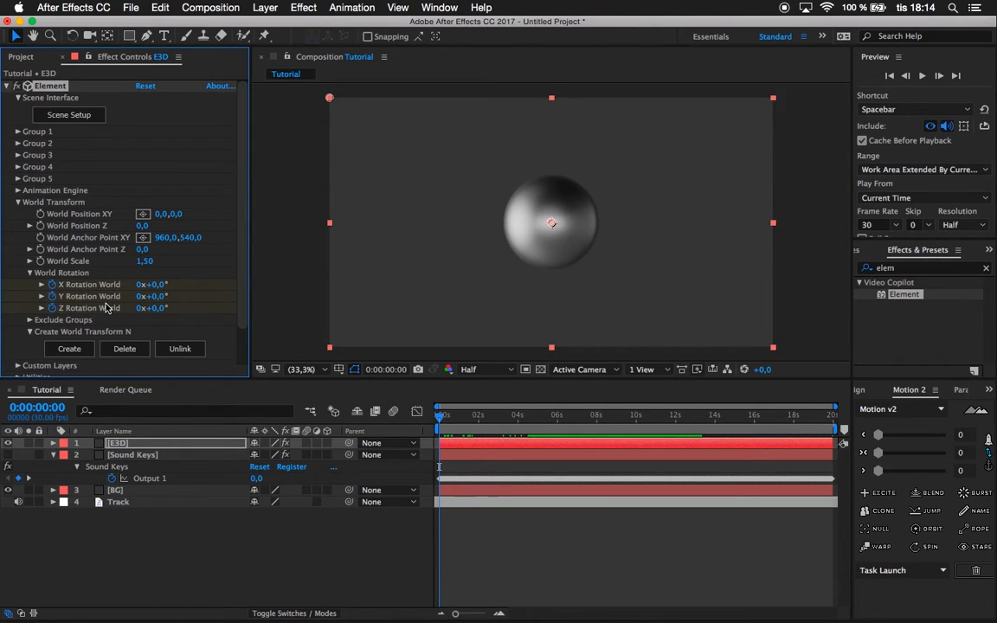
Set the X, Y and Z World Rotation to 3 revolutions each at the last frame, 0:00:19:29.
{"action": "key", "text": "End"}
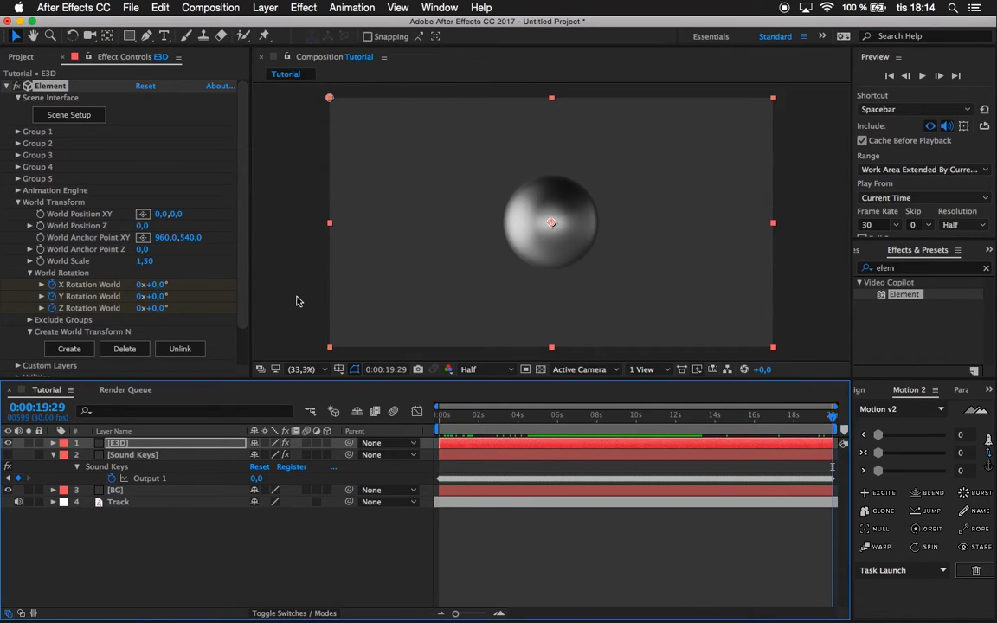
{"action": "left_click", "coordinate": [139, 285]}
{"action": "type", "text": "3"}
{"action": "key", "text": "Return"}
{"action": "left_click", "coordinate": [139, 296]}
{"action": "type", "text": "3"}
{"action": "key", "text": "Return"}
{"action": "left_click", "coordinate": [139, 308]}
{"action": "type", "text": "3"}
{"action": "key", "text": "Return"}
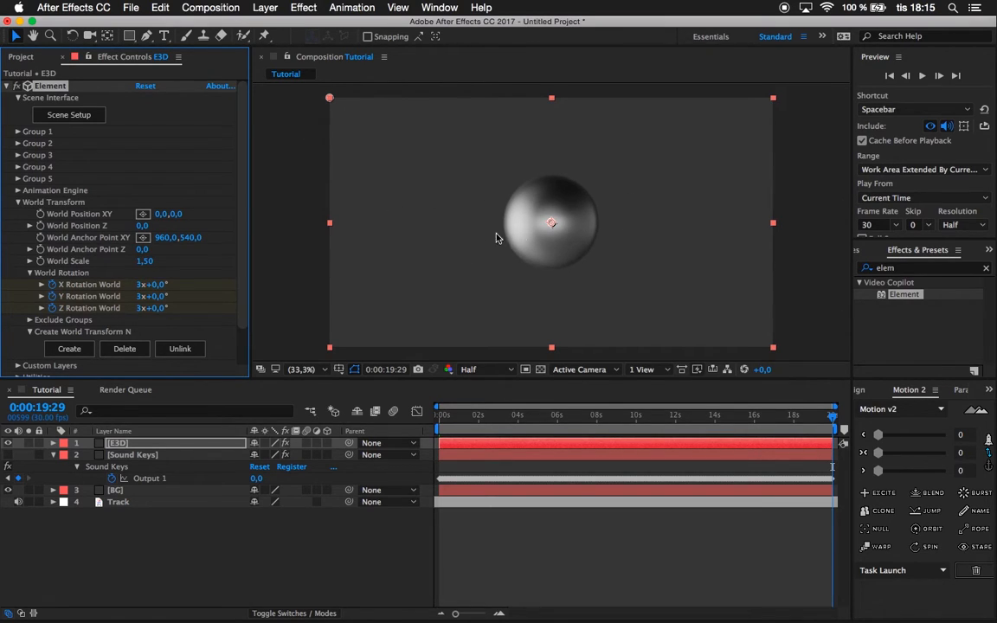
Preview the rotating sphere from 0:00:04:21 and scrub to 0:00:05:08.
{"action": "left_click", "coordinate": [525, 417]}
{"action": "mouse_move", "coordinate": [523, 422]}
{"action": "left_mouse_down"}
{"action": "mouse_move", "coordinate": [509, 421]}
{"action": "mouse_move", "coordinate": [532, 422]}
{"action": "left_mouse_up"}
{"action": "key", "text": "space"}
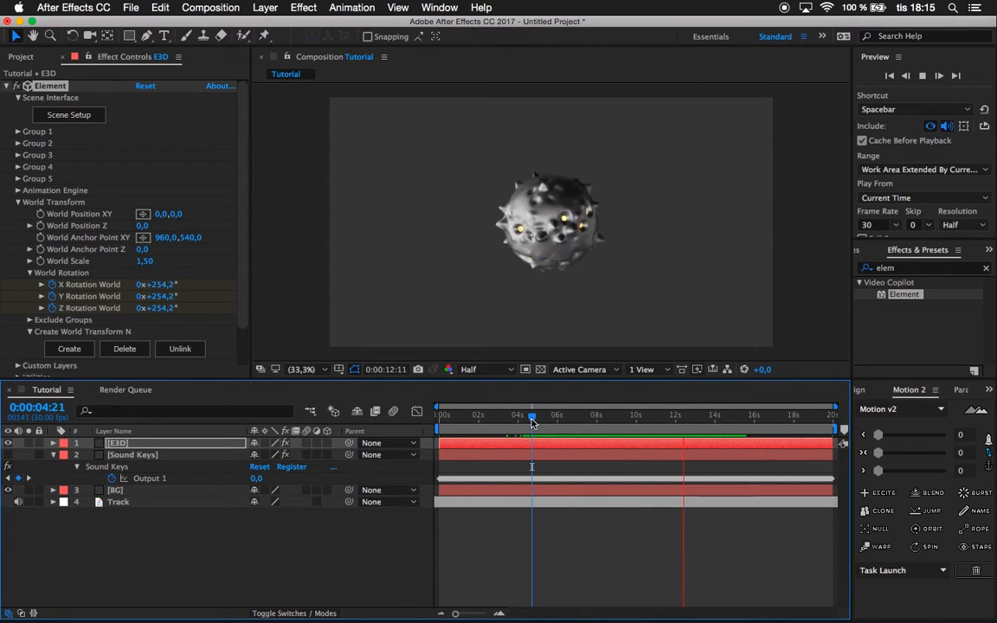
{"action": "key", "text": "space"}
{"action": "left_click", "coordinate": [539, 422]}
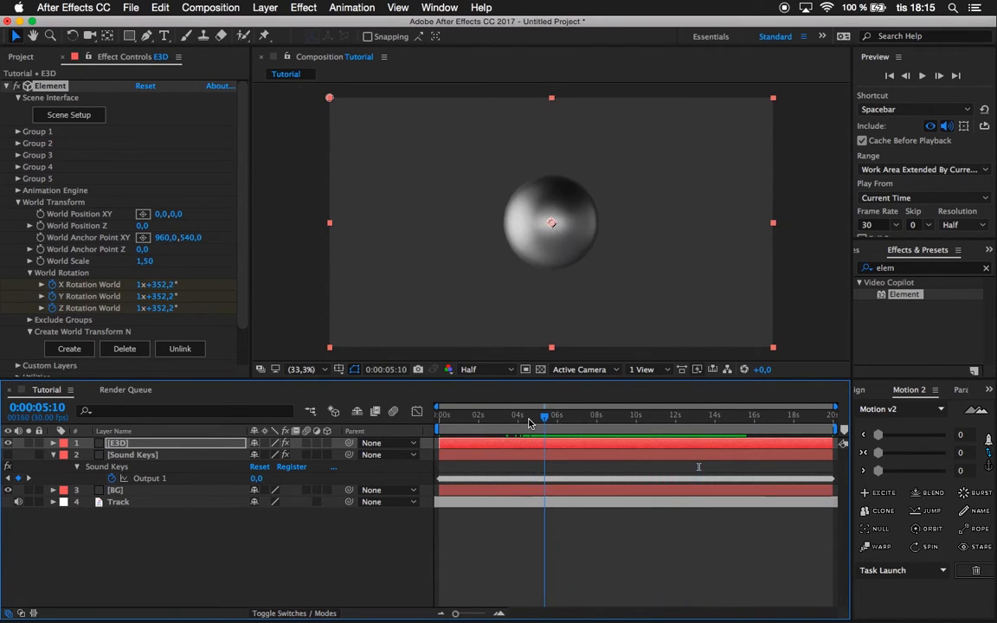
{"action": "mouse_move", "coordinate": [540, 423]}
{"action": "left_mouse_down"}
{"action": "mouse_move", "coordinate": [576, 422]}
{"action": "mouse_move", "coordinate": [542, 422]}
{"action": "left_mouse_up"}
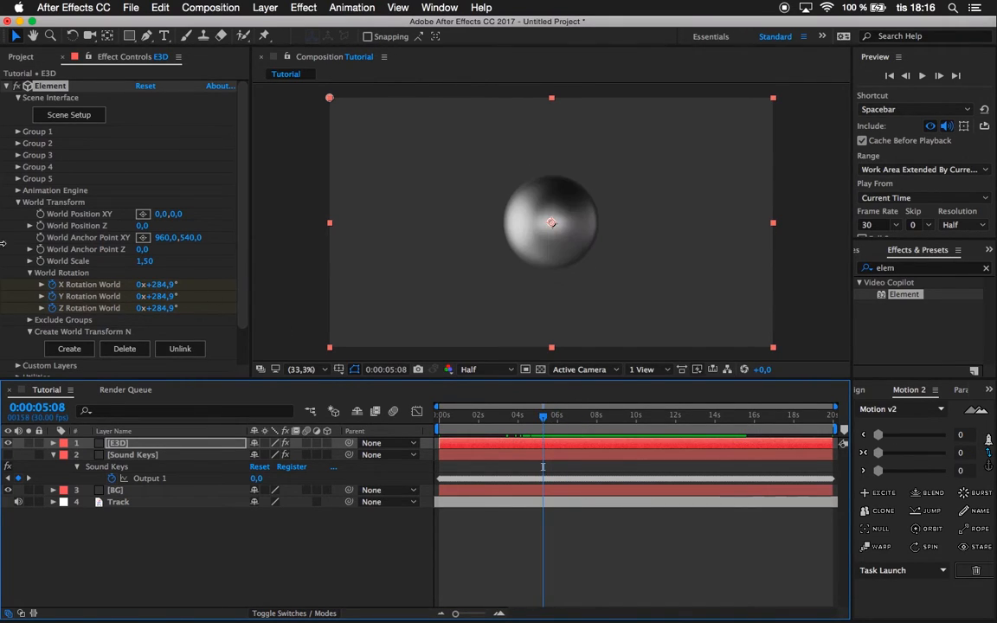
Collapse Element's World Transform settings and the Sound Keys layer, then scrub to inspect the sphere around 0:00:06:18.
{"action": "left_click", "coordinate": [18, 201]}
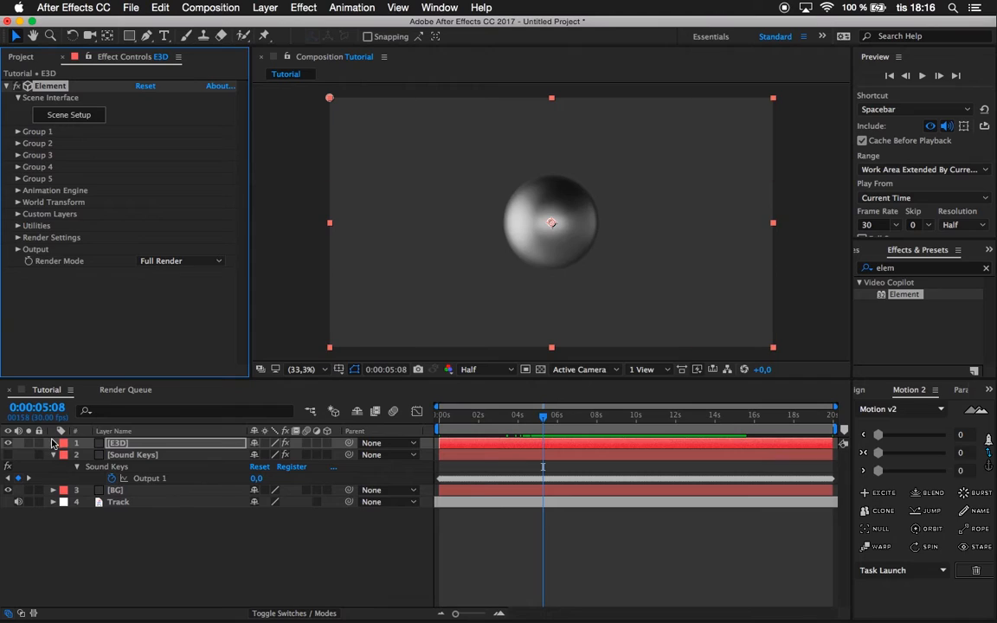
{"action": "left_click", "coordinate": [54, 455]}
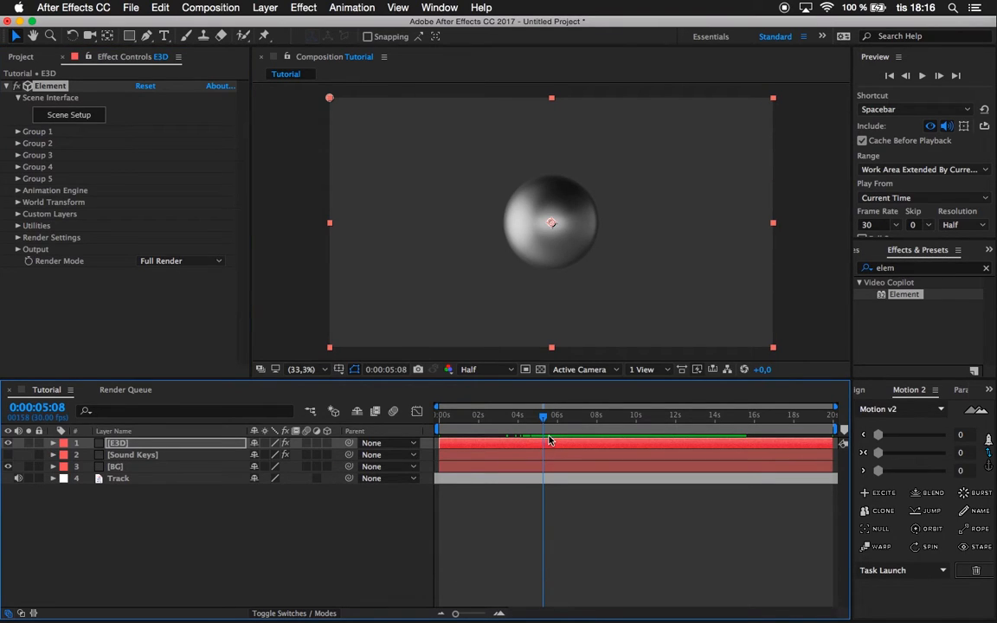
{"action": "left_click_drag", "start_coordinate": [544, 418], "coordinate": [570, 424]}
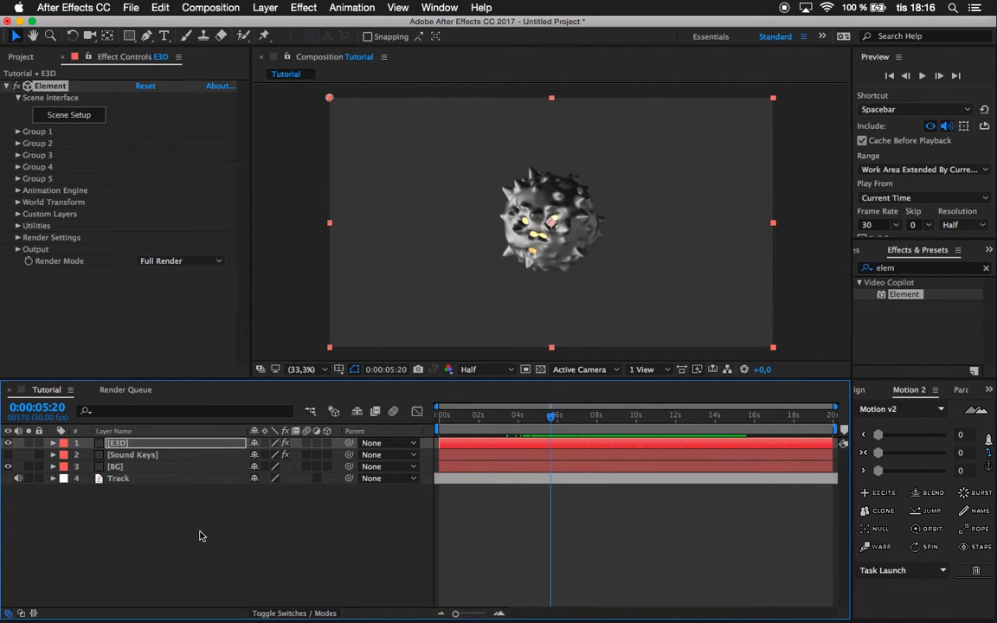
Add a two-node camera named Camera 1 with the 50mm preset.
{"action": "right_click", "coordinate": [200, 535]}
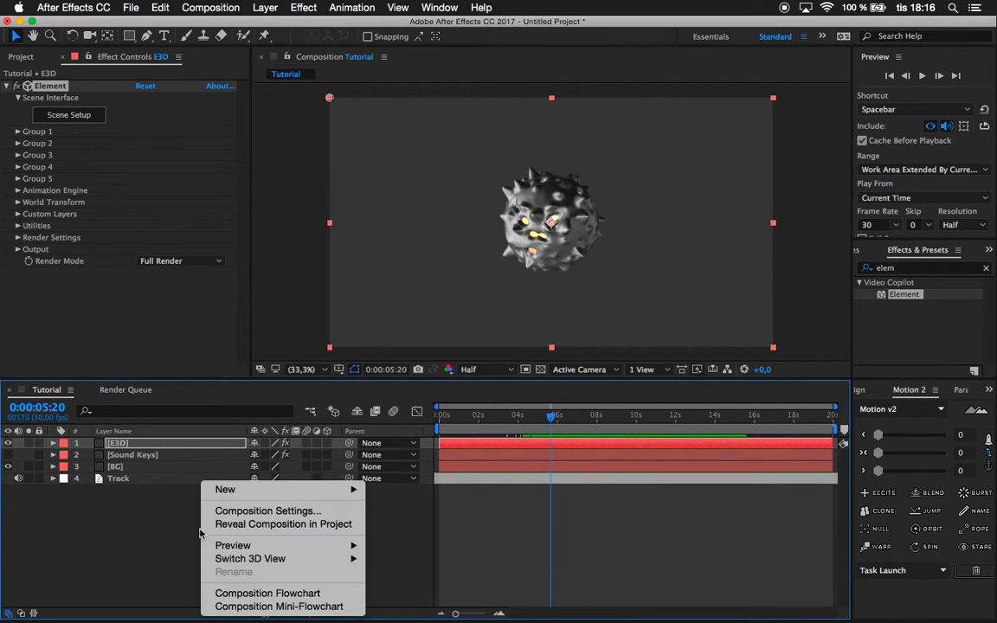
{"action": "mouse_move", "coordinate": [221, 490]}
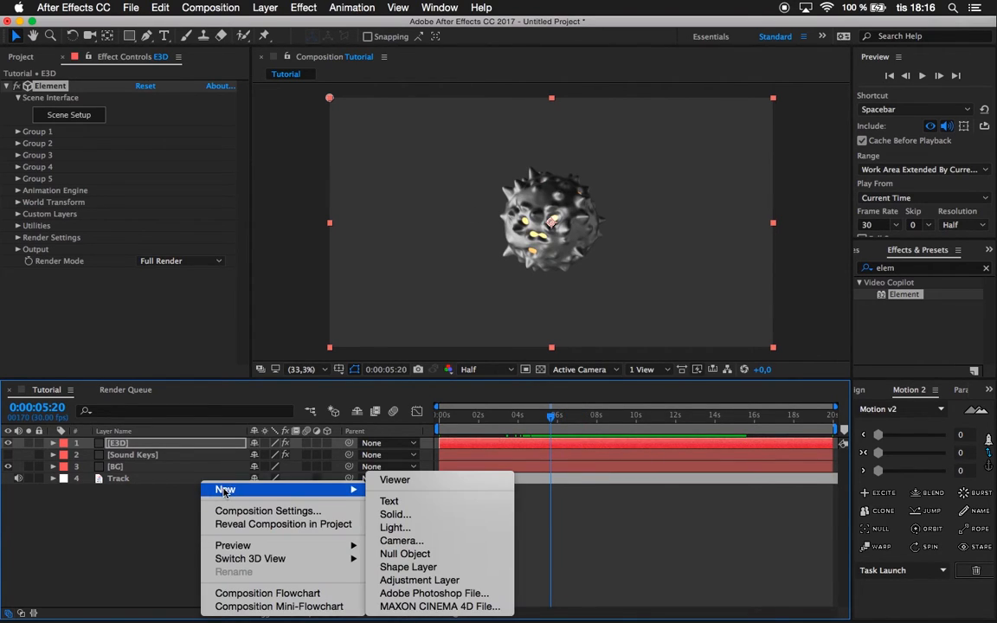
{"action": "left_click", "coordinate": [437, 541]}
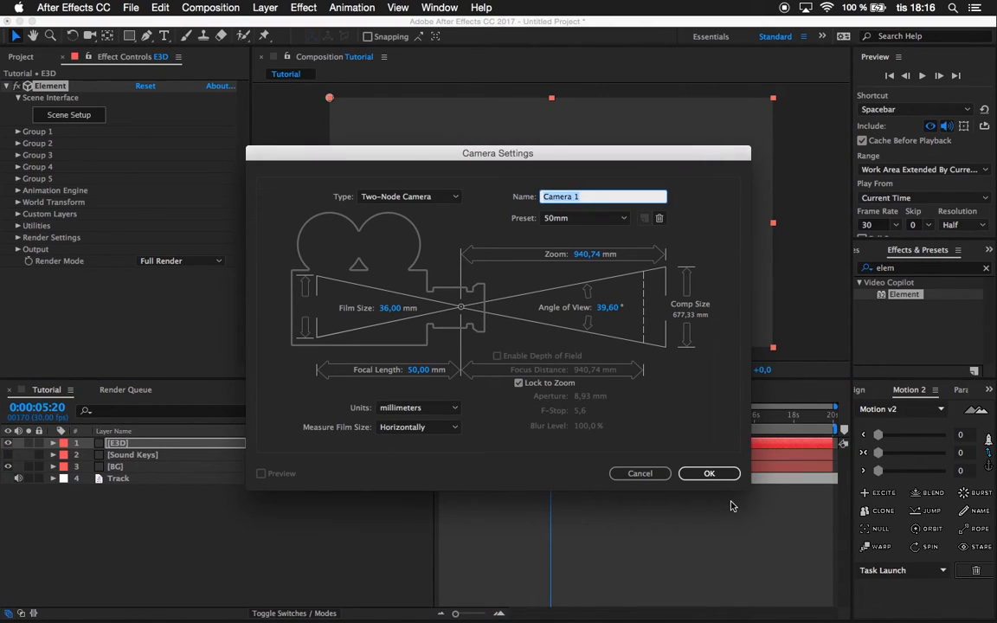
{"action": "left_click", "coordinate": [709, 474]}
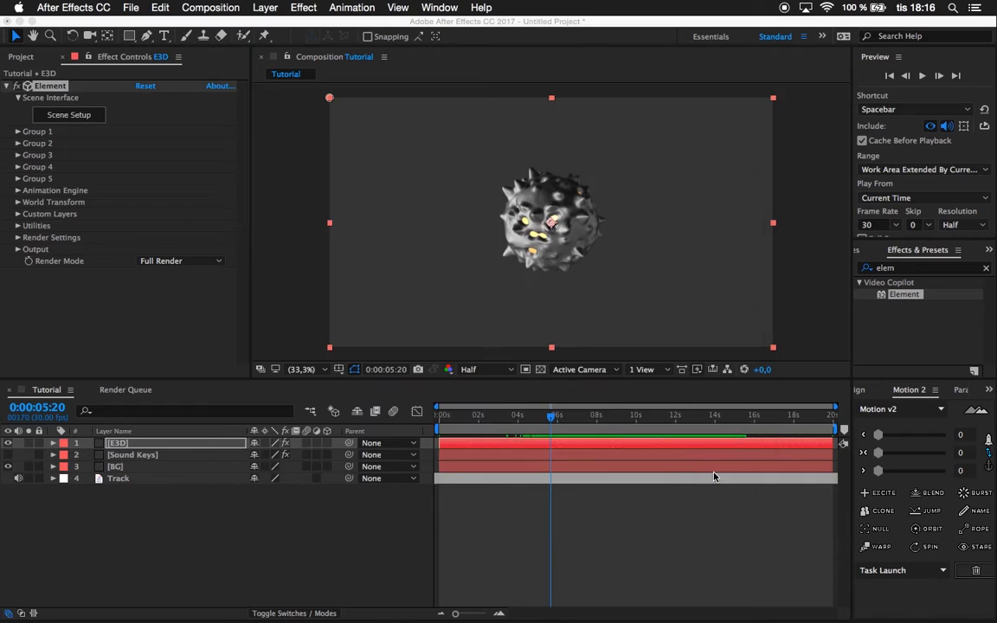
Add a null object to the composition and rename it Control.
{"action": "right_click", "coordinate": [282, 534]}
{"action": "mouse_move", "coordinate": [311, 490]}
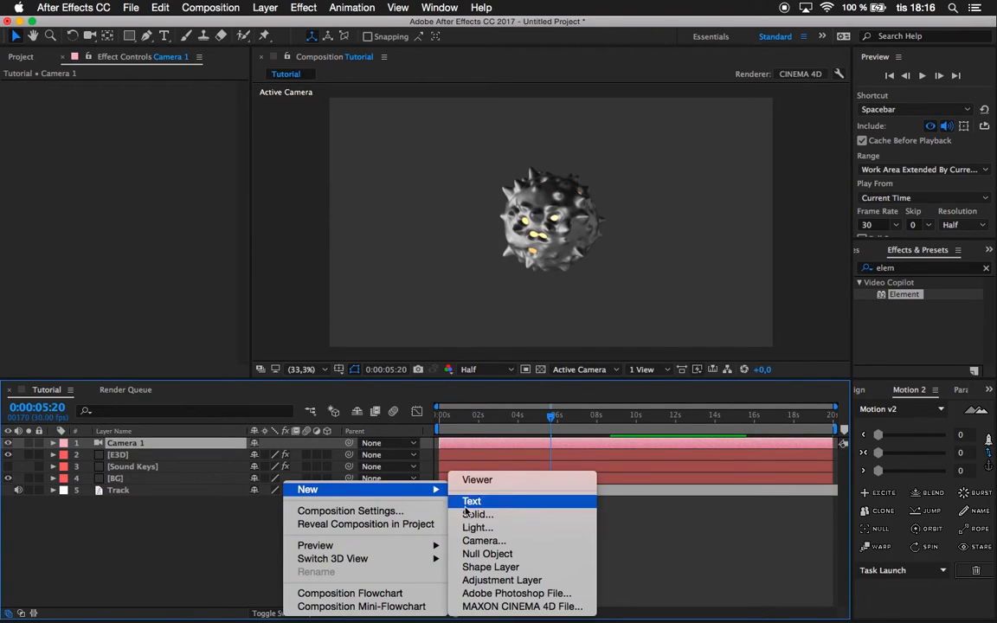
{"action": "left_click", "coordinate": [486, 554]}
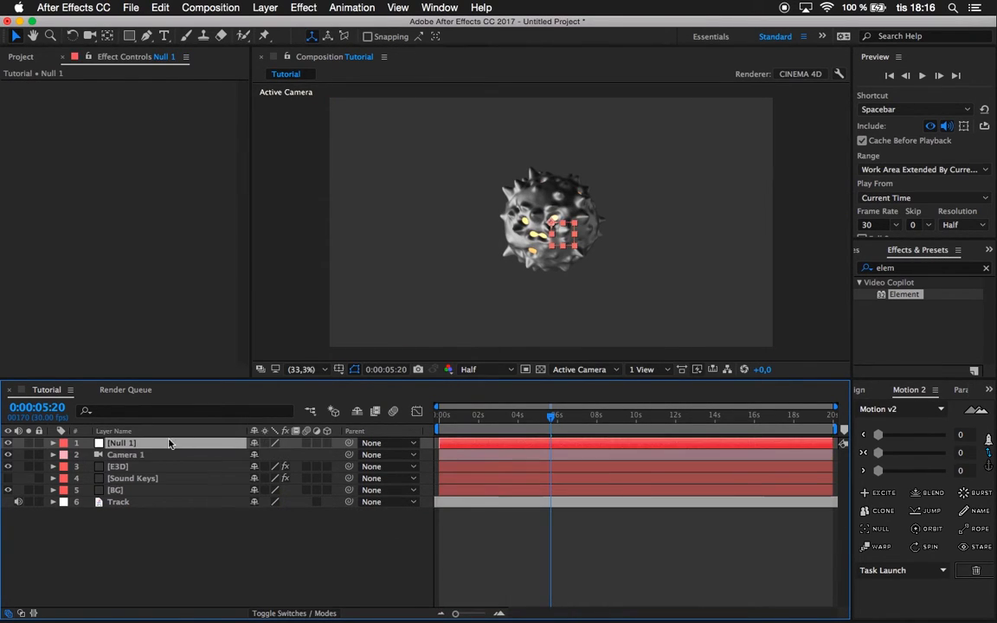
{"action": "key", "text": "Return"}
{"action": "type", "text": "Control"}
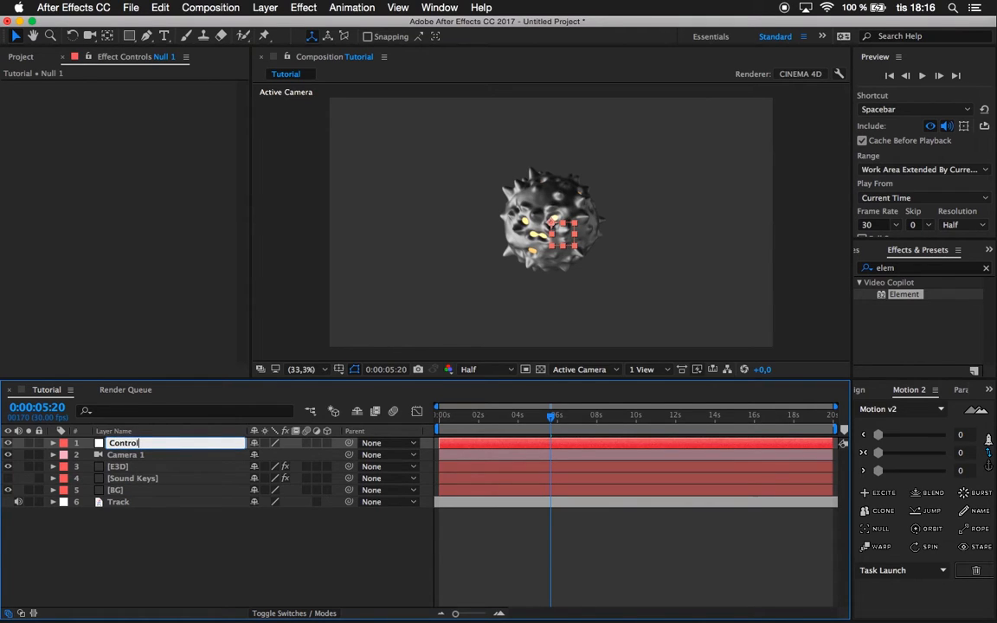
{"action": "left_click", "coordinate": [147, 525]}
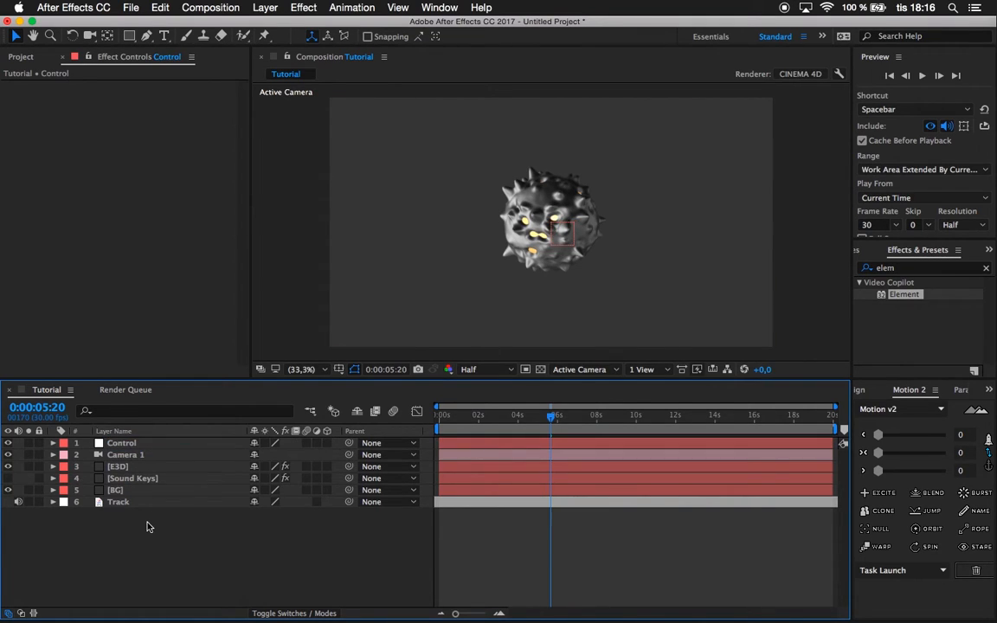
Make the Control null a 3D layer and parent Camera 1 to it.
{"action": "left_click", "coordinate": [123, 443]}
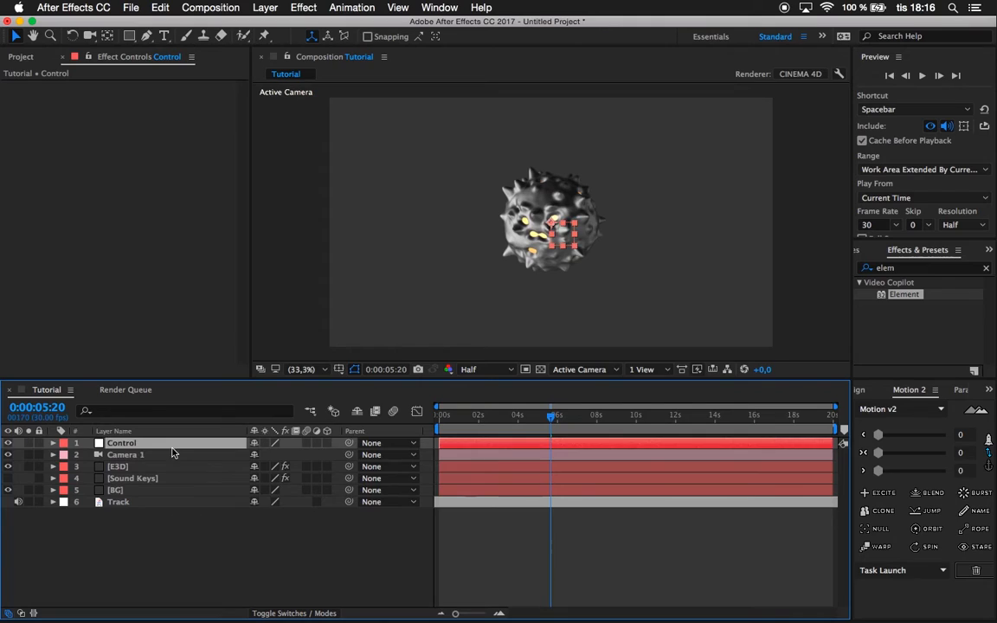
{"action": "left_click", "coordinate": [326, 444]}
{"action": "left_click_drag", "start_coordinate": [313, 460], "coordinate": [175, 449]}
{"action": "left_click", "coordinate": [216, 523]}
Reveal the Control null's Scale property and try it at 80%, then undo the test.
{"action": "left_click", "coordinate": [160, 444]}
{"action": "key", "text": "s"}
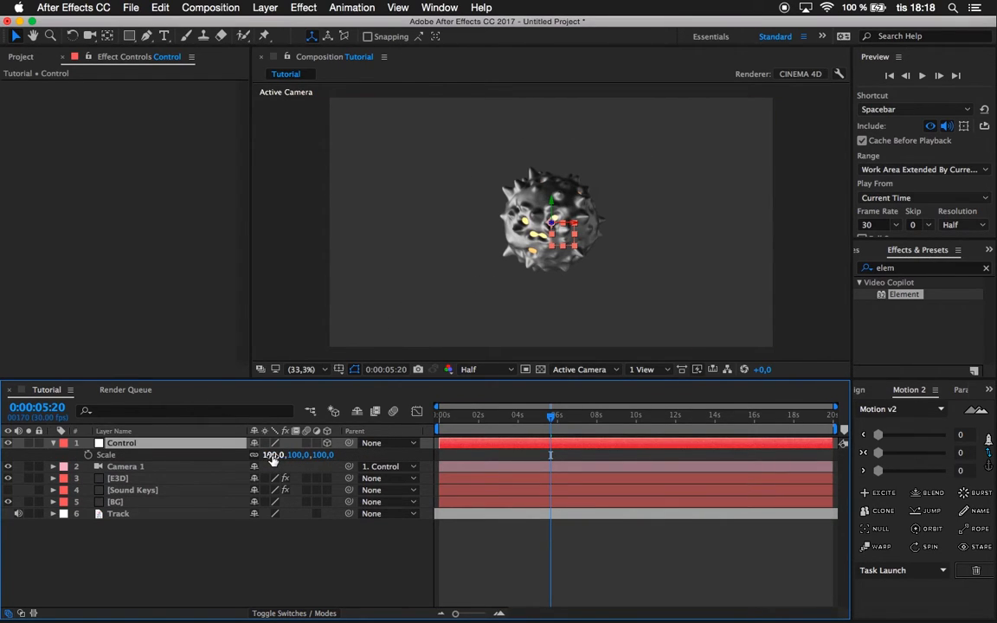
{"action": "left_click_drag", "start_coordinate": [274, 459], "coordinate": [258, 457]}
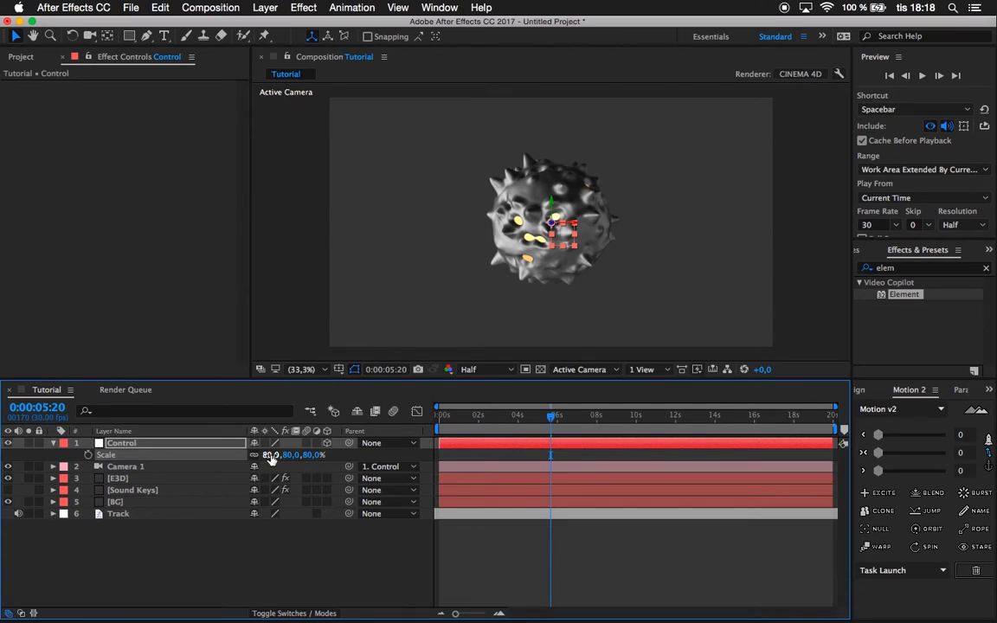
{"action": "key", "text": "Return"}
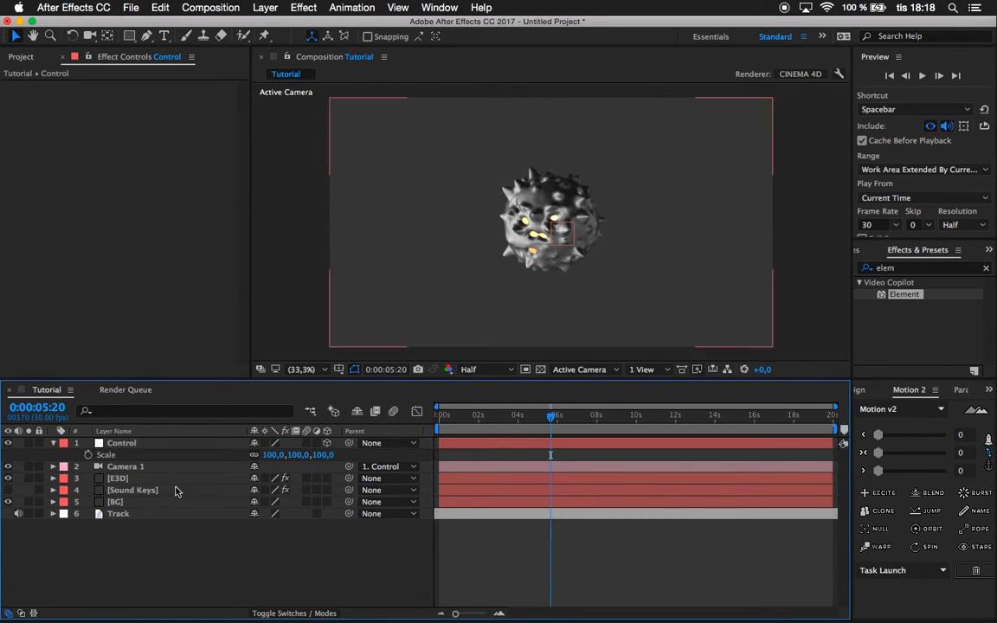
Make the Sound Keys layer visible and activate Range 2 in its Sound Keys effect.
{"action": "left_click", "coordinate": [134, 490]}
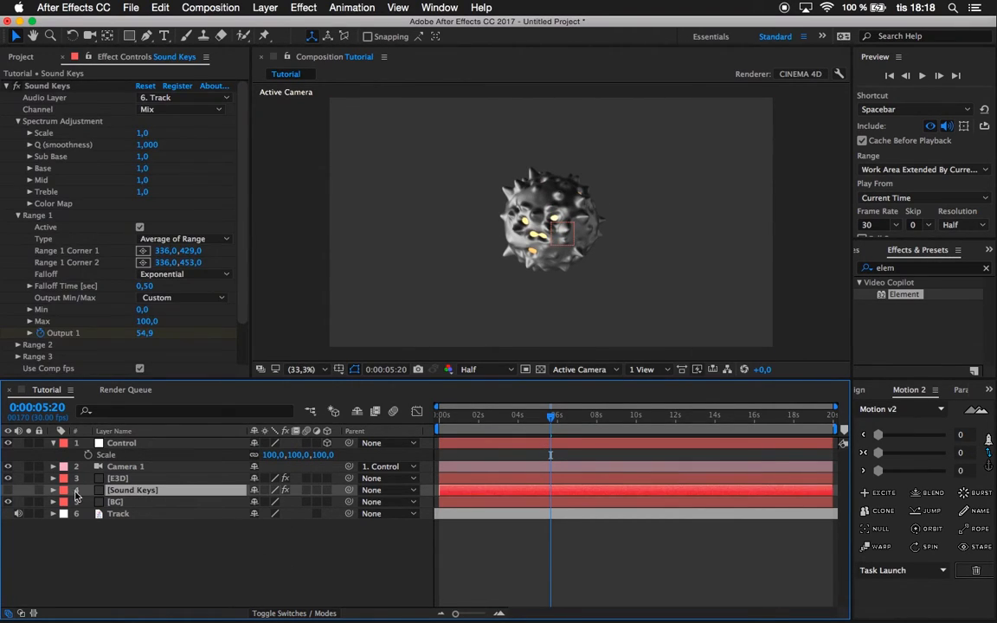
{"action": "left_click", "coordinate": [9, 491]}
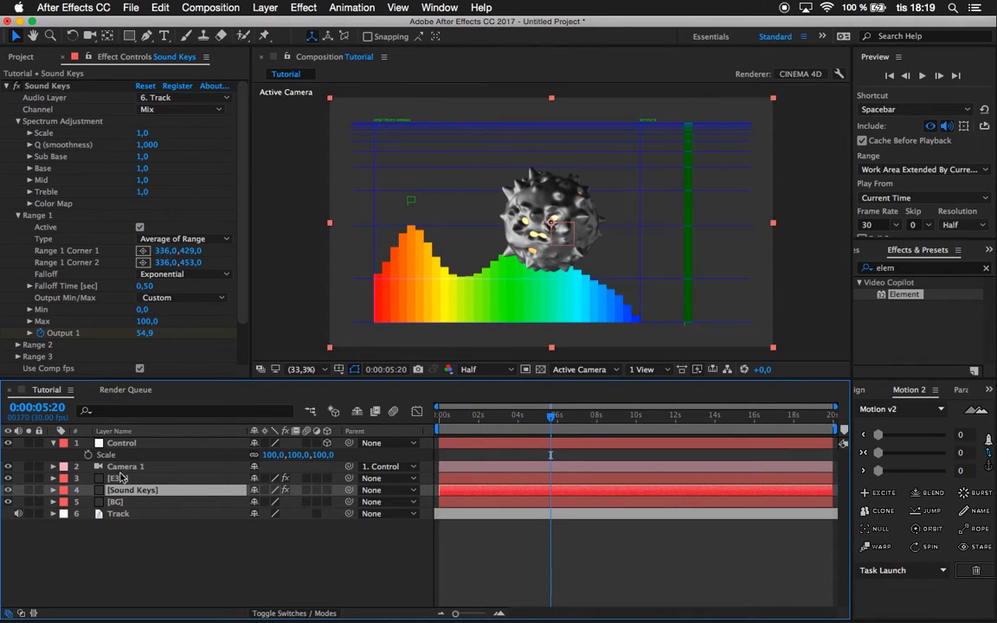
{"action": "scroll", "coordinate": [28, 203], "scroll_direction": "down", "scroll_amount": 5}
{"action": "left_click", "coordinate": [17, 277]}
{"action": "scroll", "coordinate": [71, 312], "scroll_direction": "down", "scroll_amount": 2}
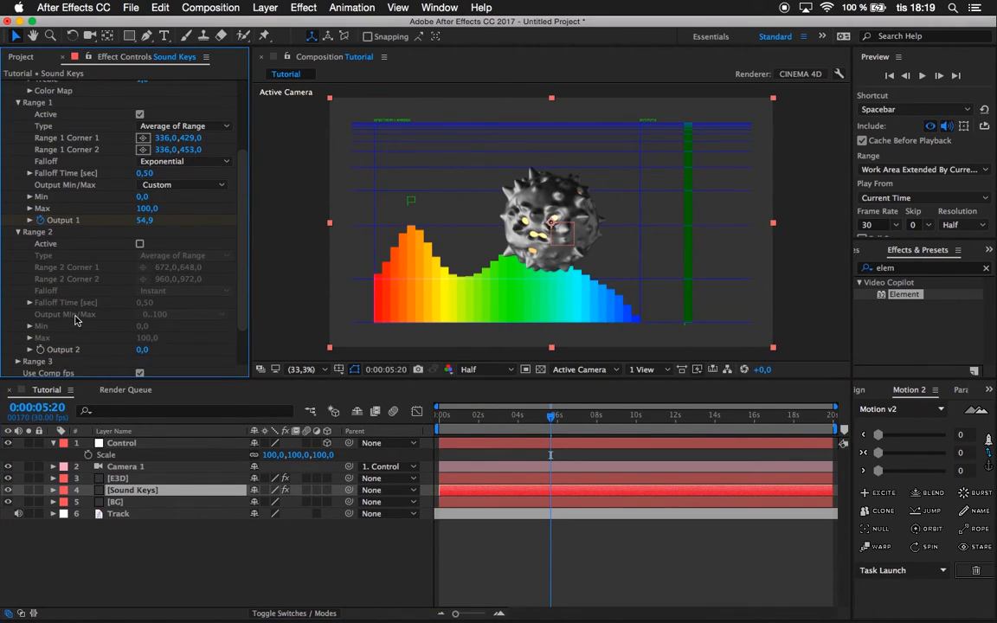
{"action": "left_click", "coordinate": [139, 243]}
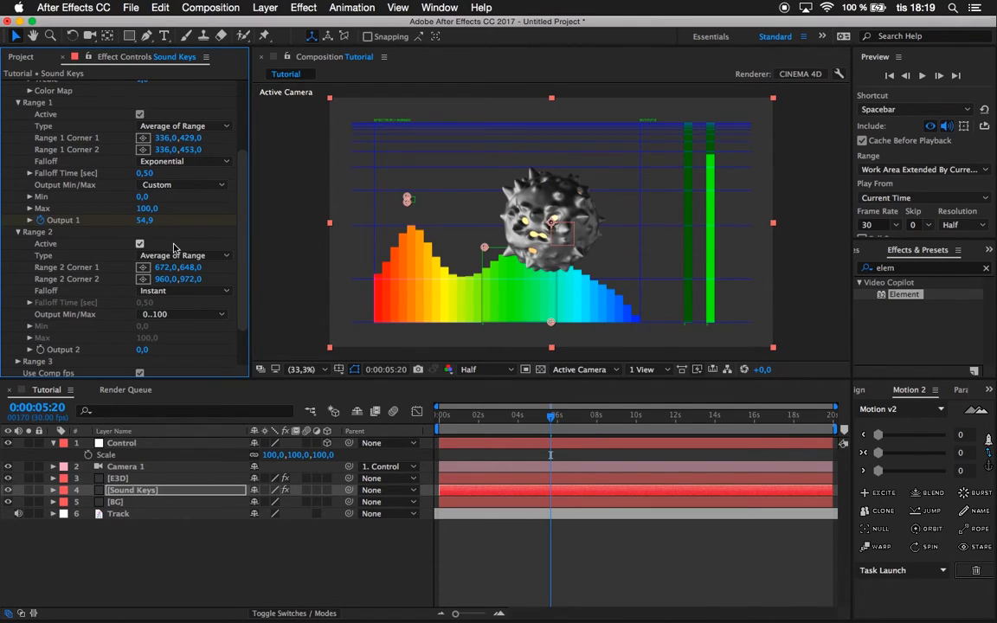
Match Range 2 to Range 1 by setting Corner 1 to 336, 429 and Corner 2 to 336, 453.
{"action": "left_click", "coordinate": [166, 138]}
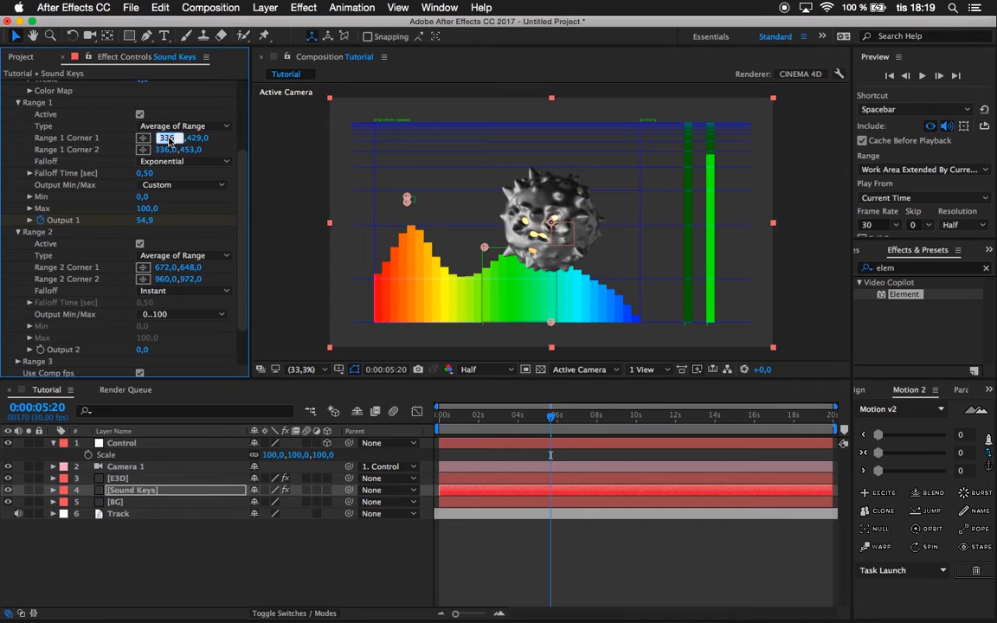
{"action": "left_click", "coordinate": [159, 269]}
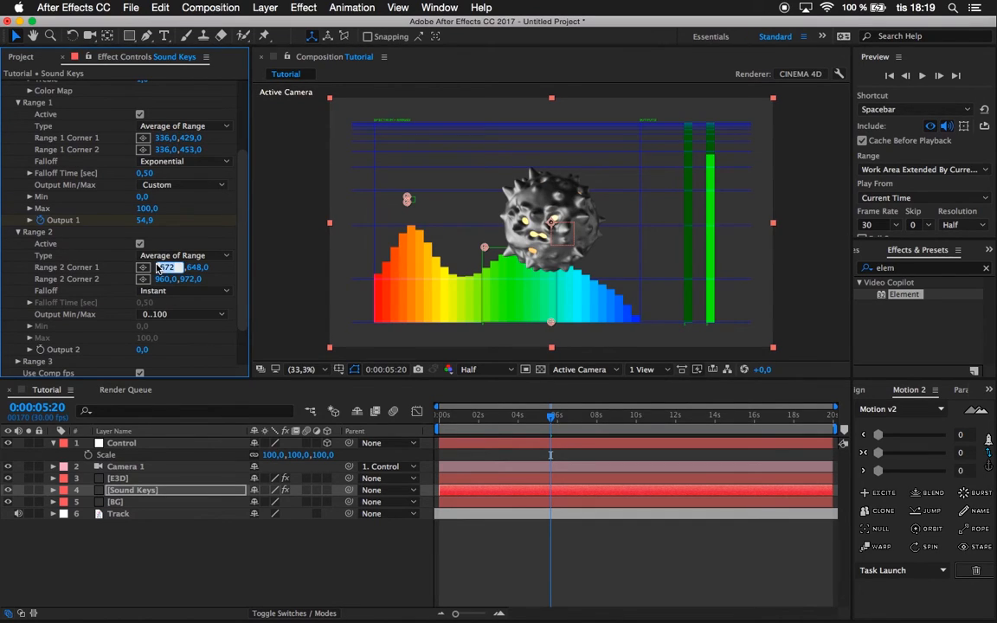
{"action": "left_click", "coordinate": [191, 138]}
{"action": "left_click", "coordinate": [192, 268]}
{"action": "left_click", "coordinate": [159, 151]}
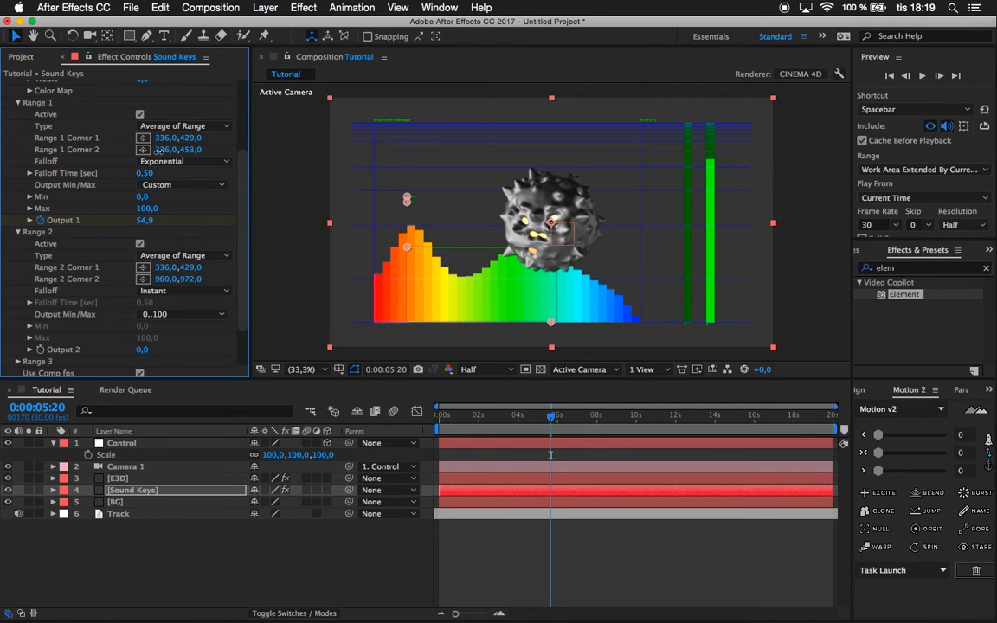
{"action": "left_click", "coordinate": [161, 278]}
{"action": "type", "text": "336"}
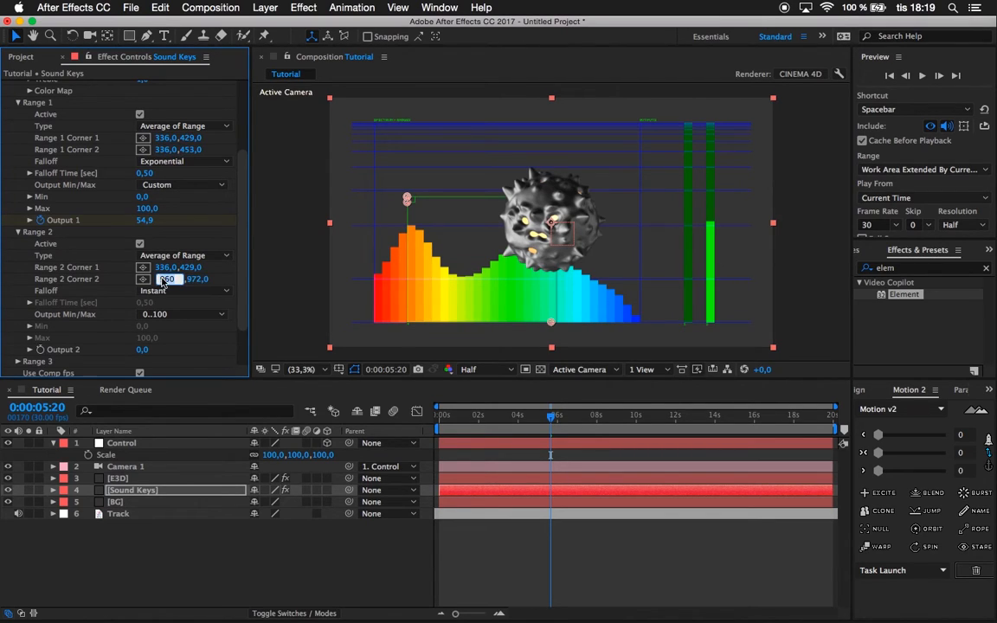
{"action": "left_click", "coordinate": [188, 151]}
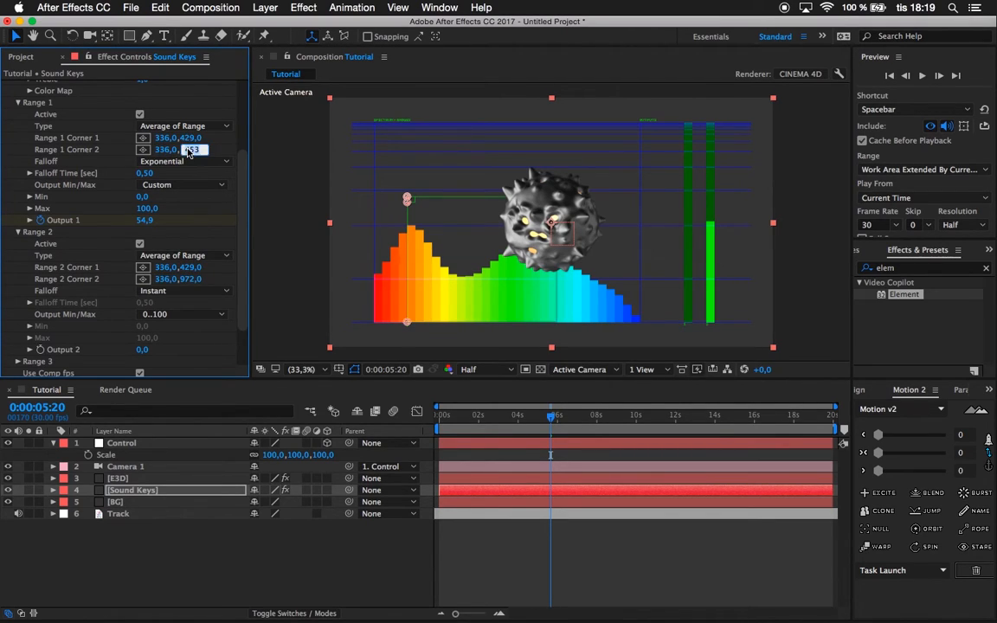
{"action": "left_click", "coordinate": [191, 279]}
{"action": "type", "text": "453"}
{"action": "key", "text": "Return"}
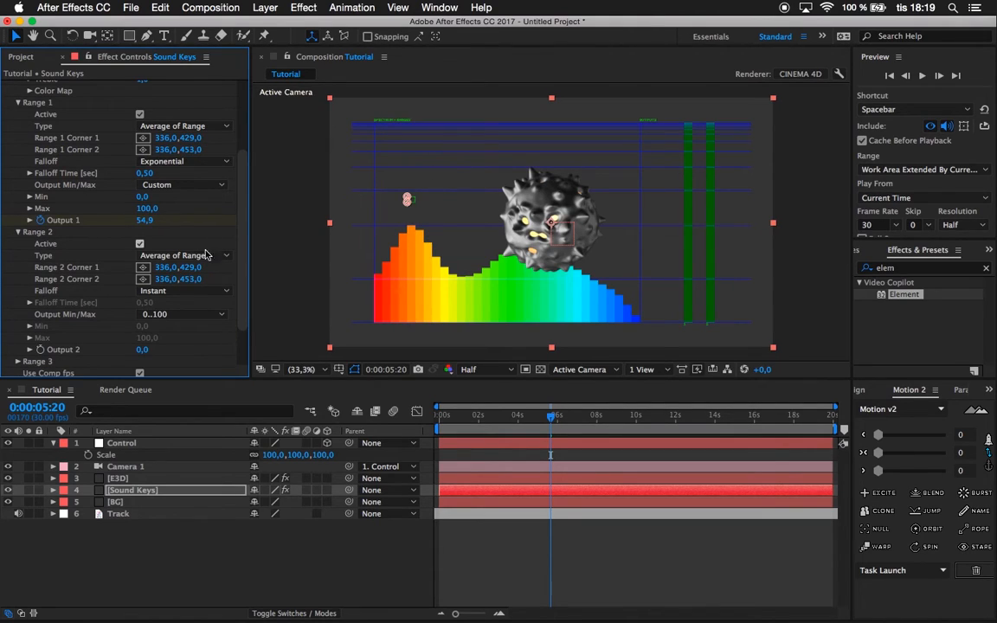
Set Range 2's Falloff to Exponential and its Output Min/Max to Custom.
{"action": "scroll", "coordinate": [78, 268], "scroll_direction": "down", "scroll_amount": 2}
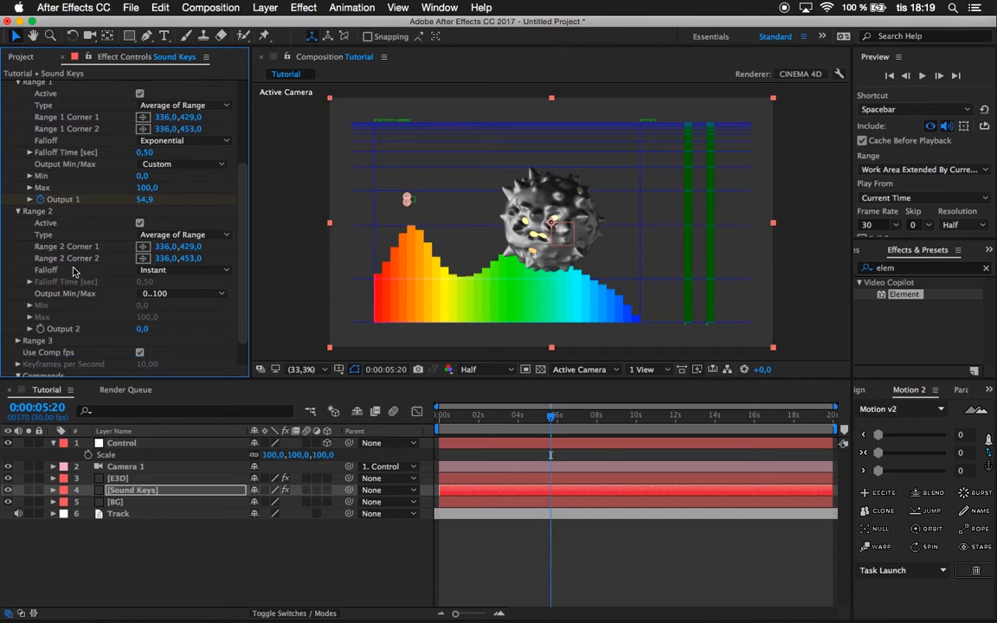
{"action": "left_click", "coordinate": [160, 259]}
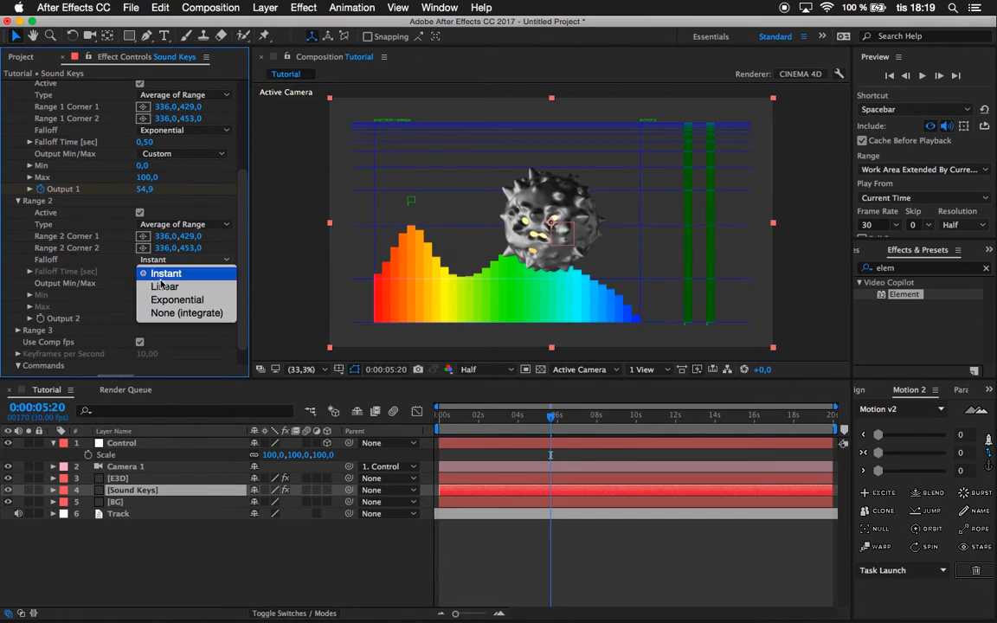
{"action": "left_click", "coordinate": [164, 301]}
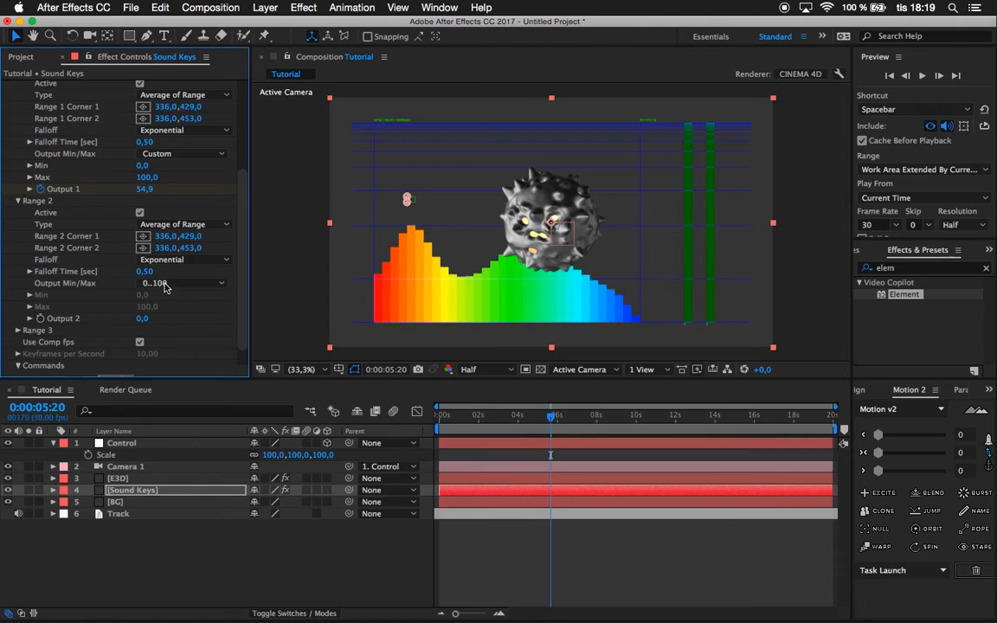
{"action": "left_click", "coordinate": [167, 285]}
{"action": "left_click", "coordinate": [171, 360]}
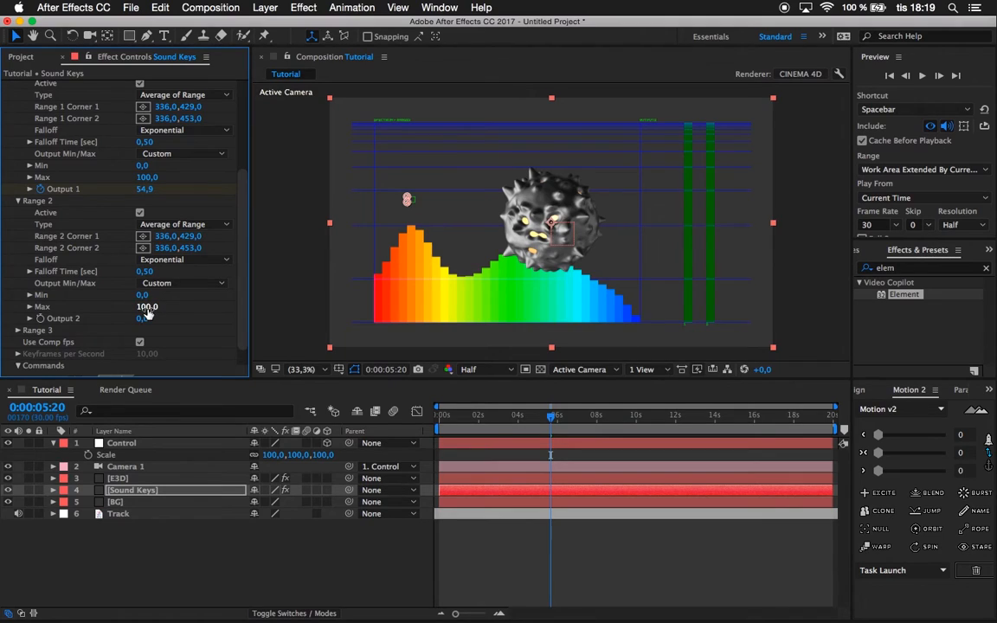
Set Range 2's Min to 100 and Max to 80, and apply Sound Keys to generate the Output 2 keyframes.
{"action": "left_click", "coordinate": [143, 296]}
{"action": "type", "text": "100"}
{"action": "left_click", "coordinate": [150, 307]}
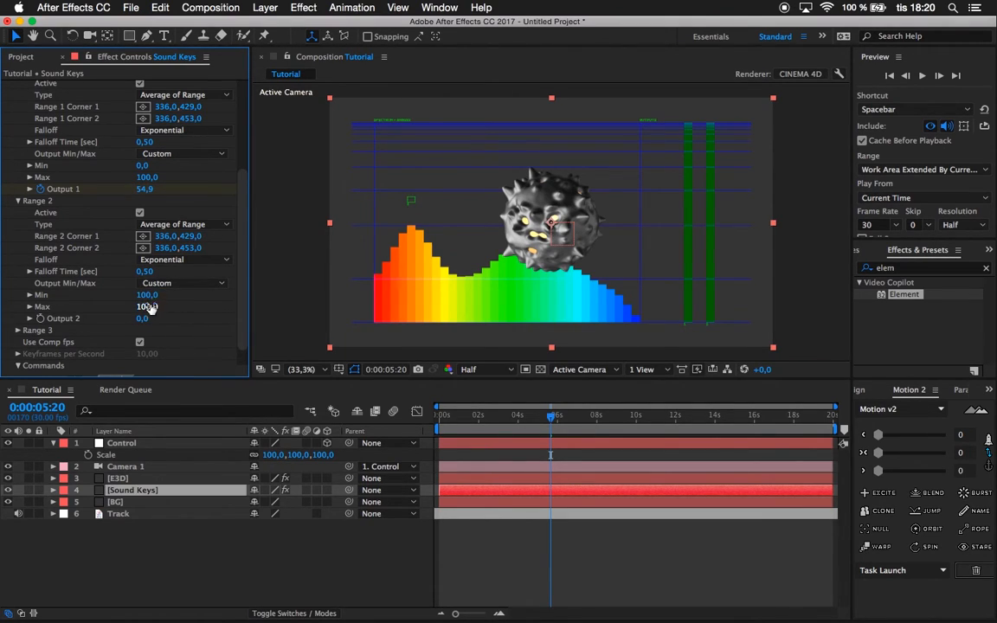
{"action": "key", "text": "Return"}
{"action": "scroll", "coordinate": [147, 338], "scroll_direction": "down", "scroll_amount": 2}
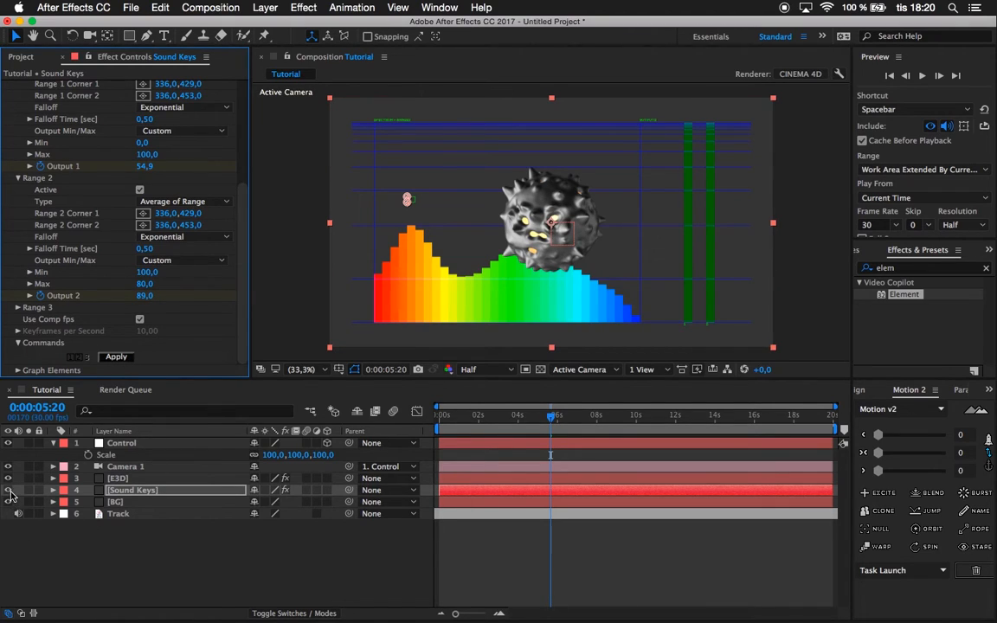
Reveal the keyframed outputs of the Sound Keys layer and hide the layer.
{"action": "left_click", "coordinate": [146, 491]}
{"action": "key", "text": "u"}
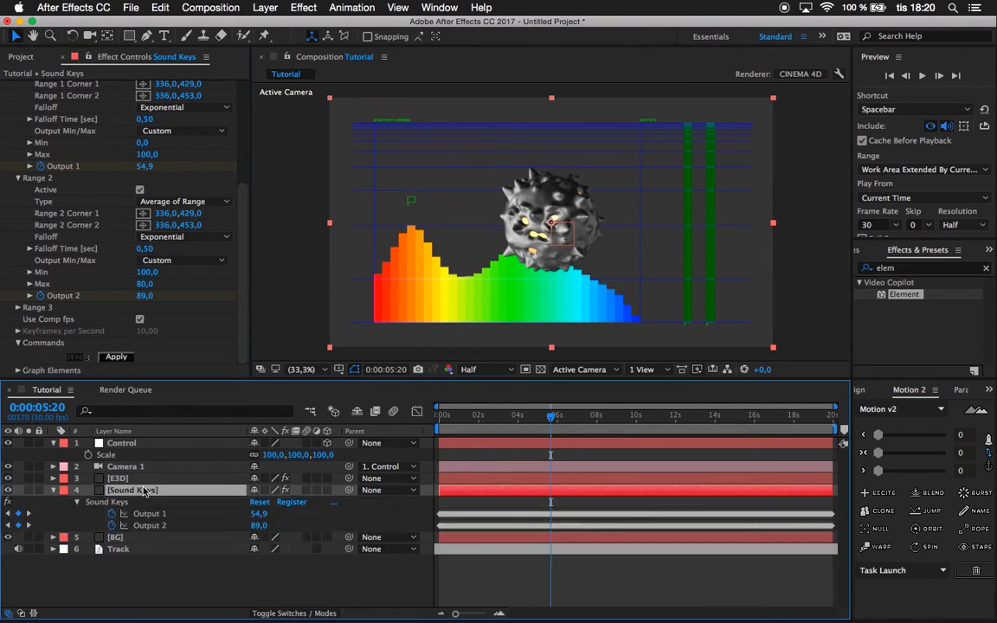
{"action": "left_click", "coordinate": [8, 490]}
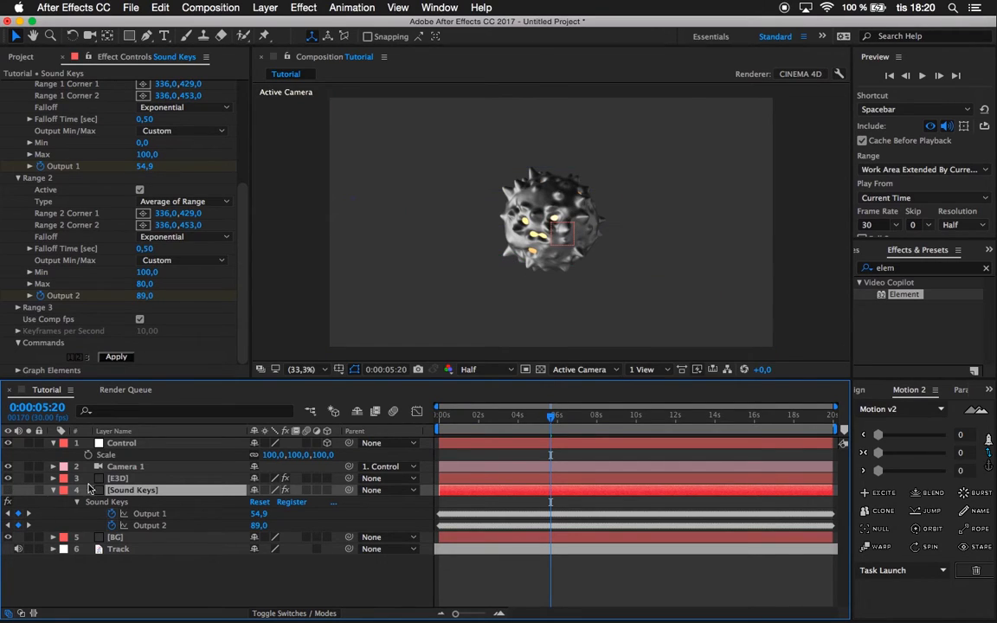
Drive the Control null's Scale with an expression linked to Sound Keys Output 2, and preview the animation from about 0:00:05:20.
{"action": "left_click", "coordinate": [143, 444]}
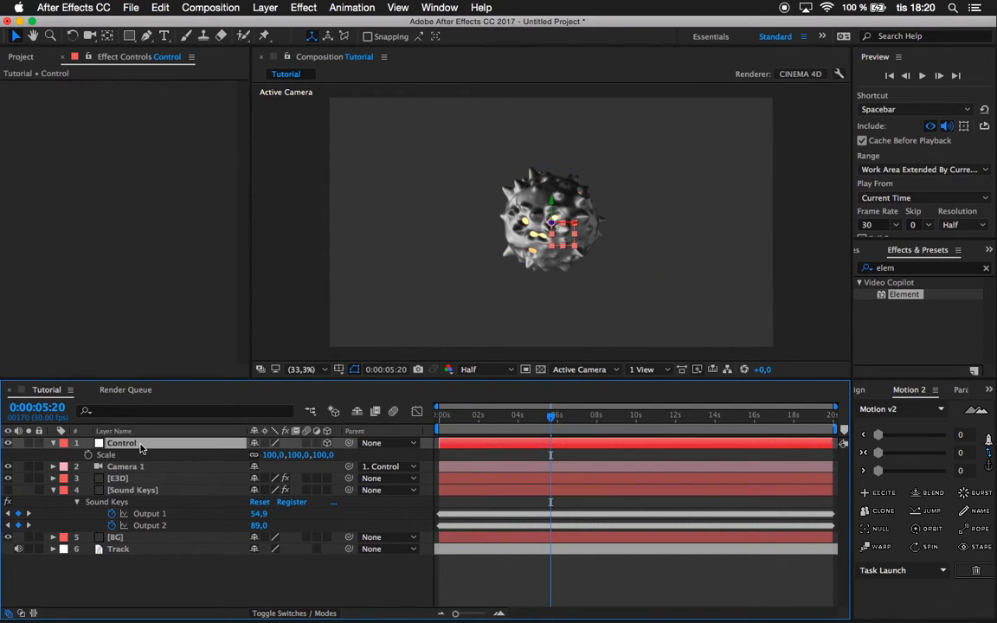
{"action": "left_click", "coordinate": [88, 457], "text": "alt"}
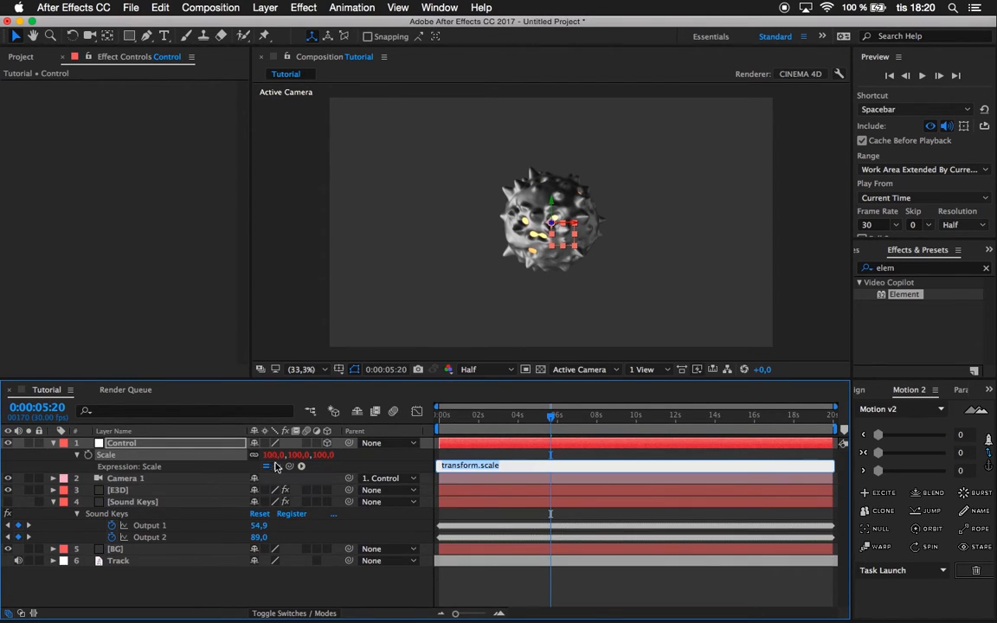
{"action": "left_click_drag", "start_coordinate": [290, 468], "coordinate": [180, 538]}
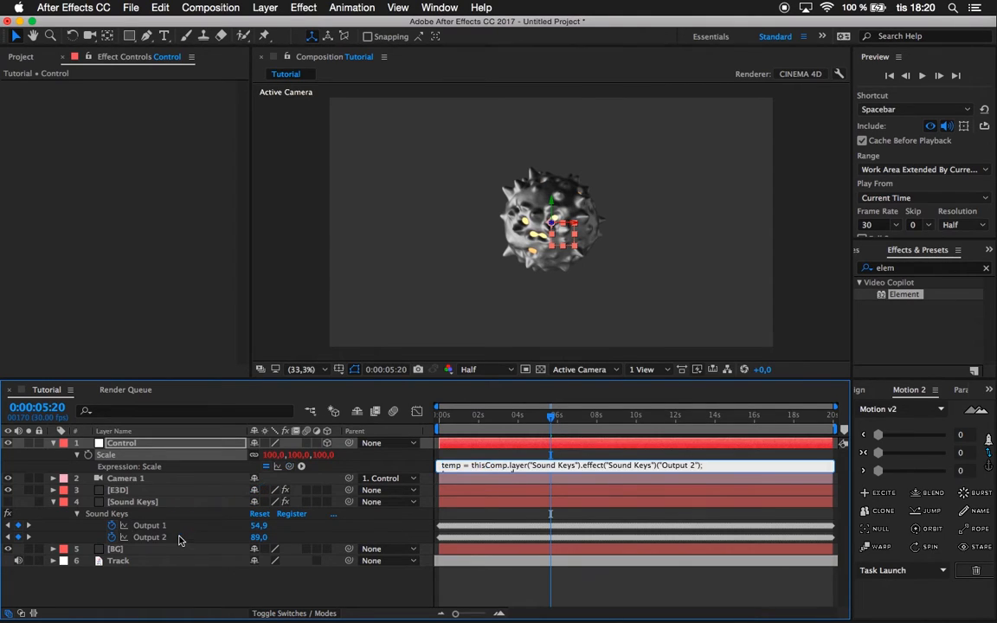
{"action": "left_click", "coordinate": [329, 585]}
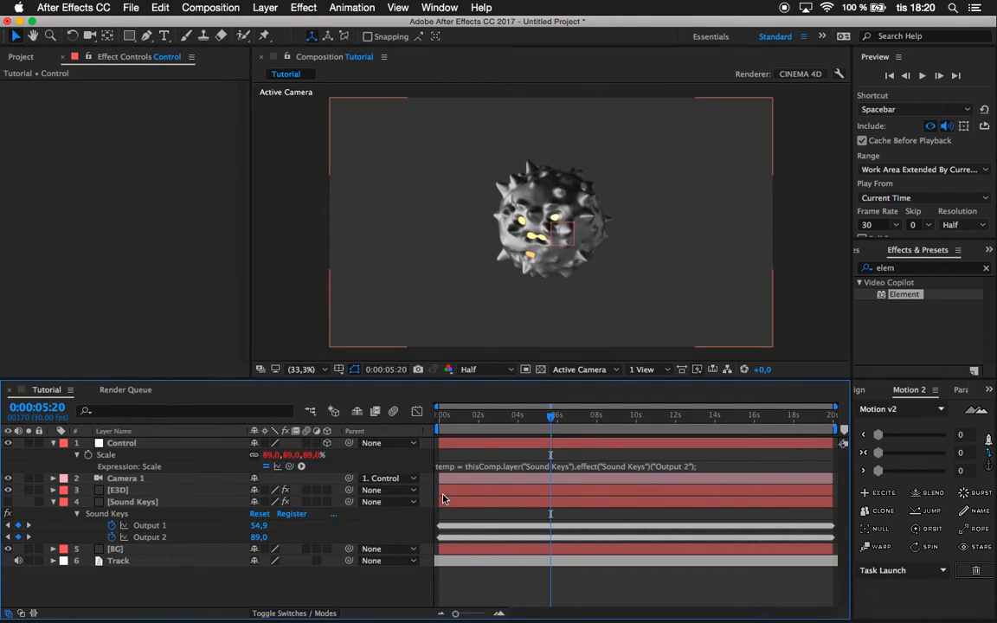
{"action": "key", "text": "space"}
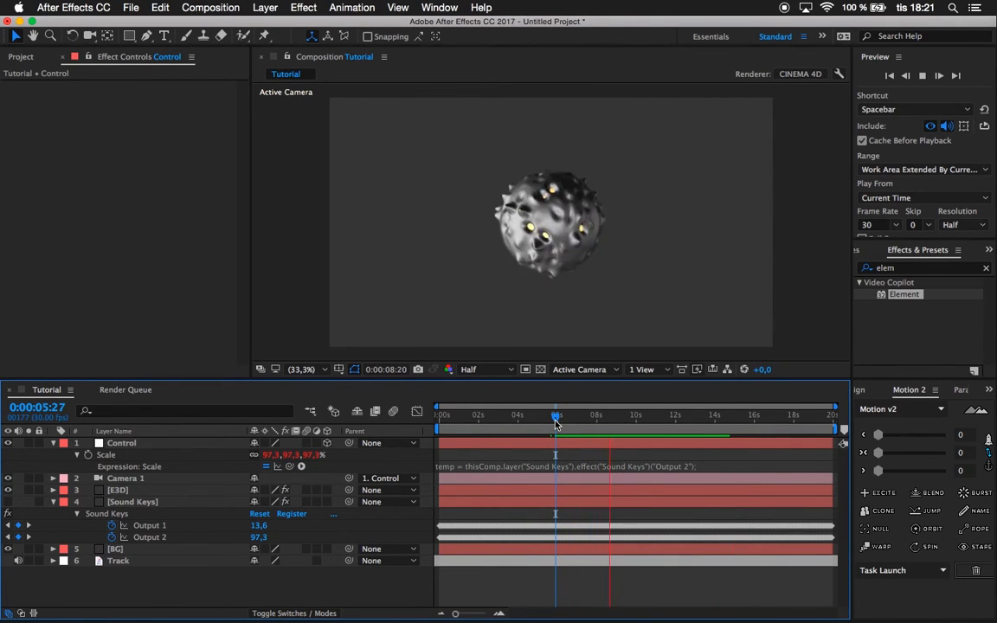
{"action": "left_click_drag", "start_coordinate": [555, 424], "coordinate": [593, 417]}
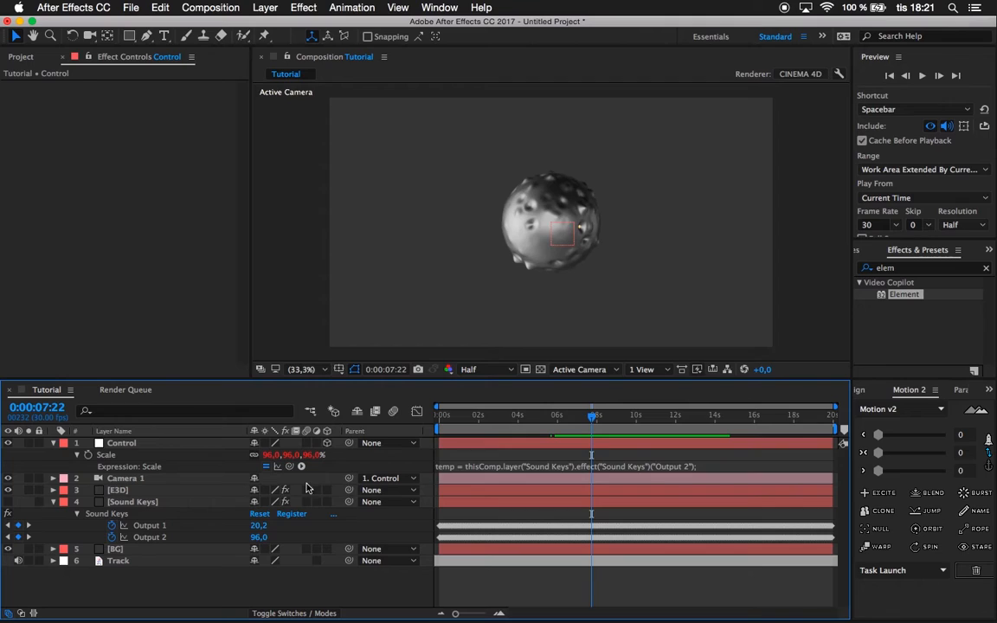
Search the effects for "gradient" and apply Gradient Ramp to the BG layer.
{"action": "left_click", "coordinate": [137, 480]}
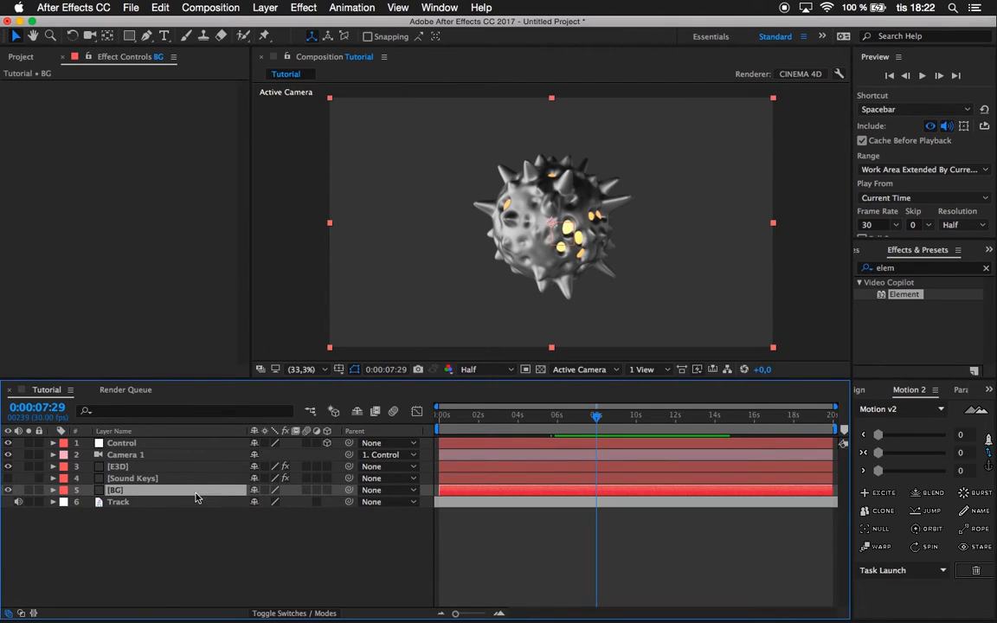
{"action": "left_click", "coordinate": [896, 271]}
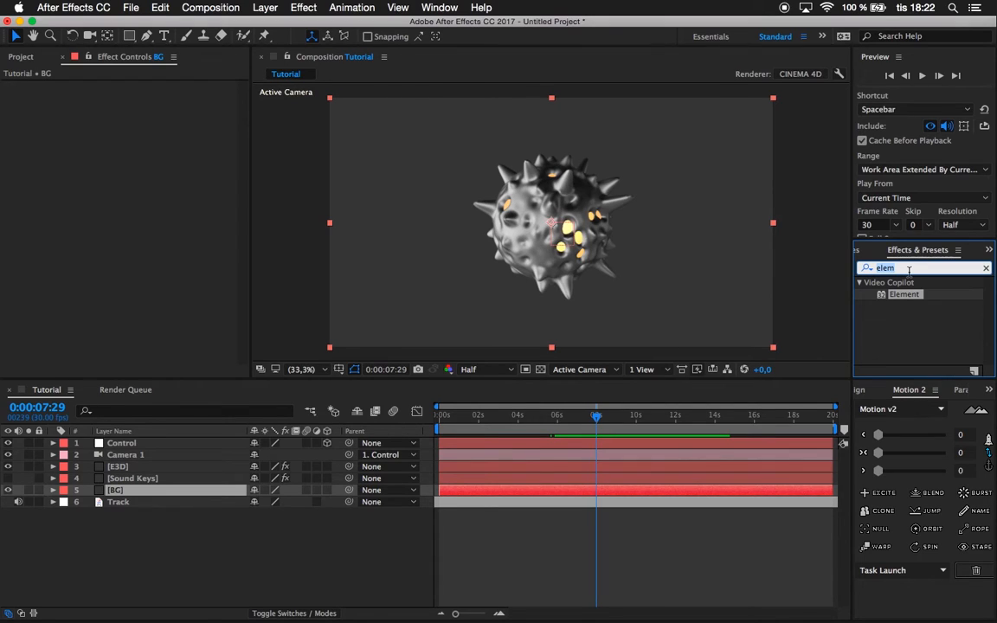
{"action": "type", "text": "gradieb"}
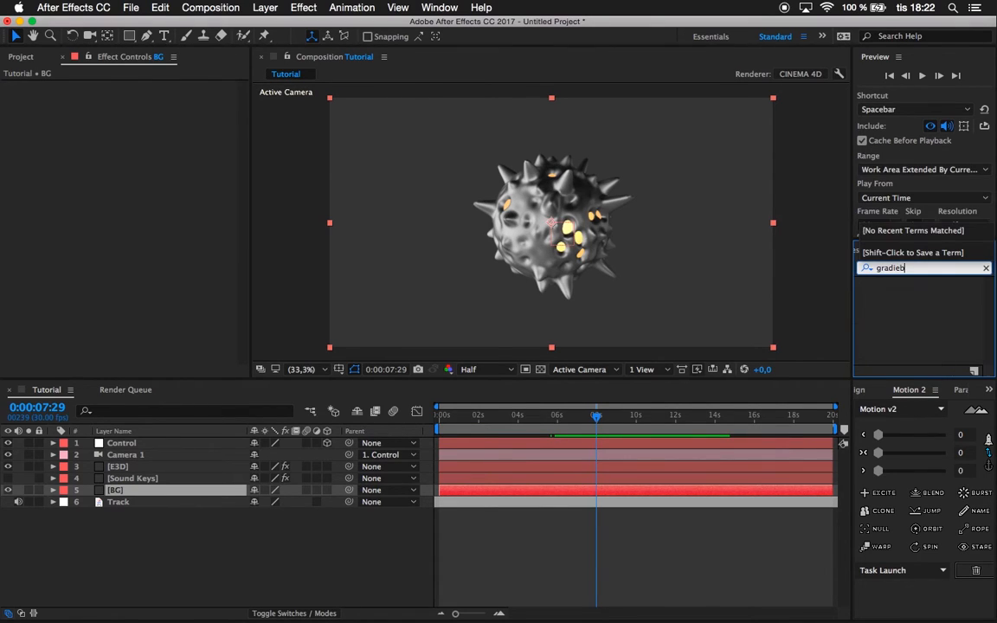
{"action": "key", "text": "BackSpace"}
{"action": "type", "text": "nt"}
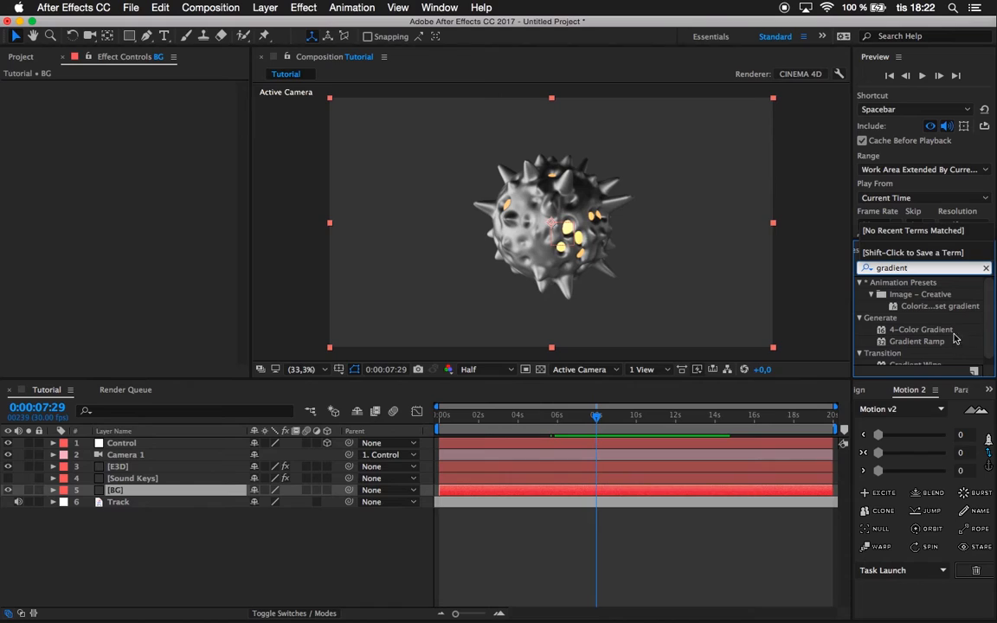
{"action": "scroll", "coordinate": [942, 337], "scroll_direction": "down", "scroll_amount": 1}
{"action": "left_click_drag", "start_coordinate": [932, 338], "coordinate": [186, 491]}
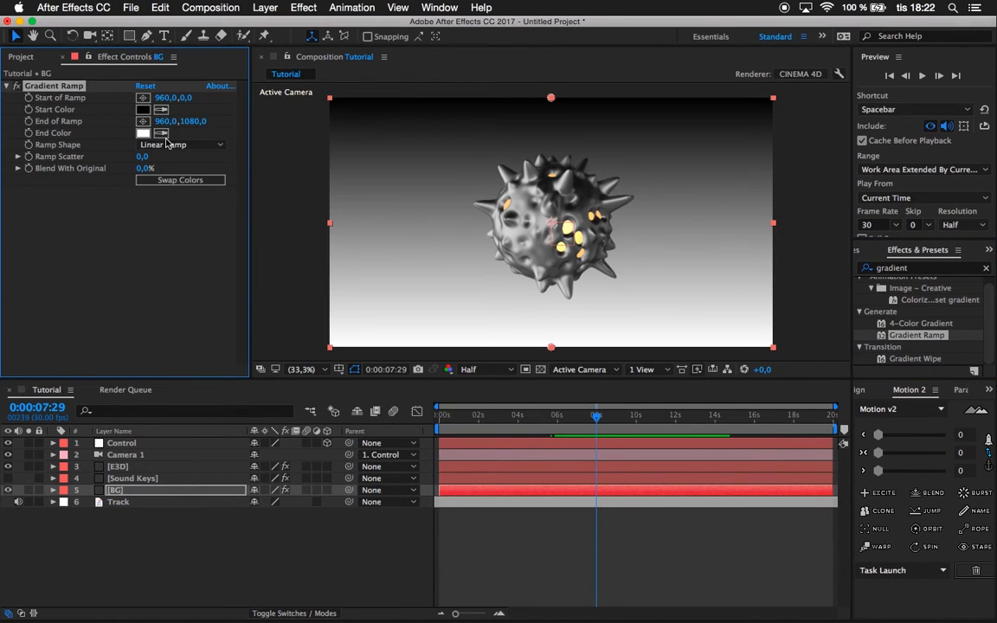
Change the BG gradient to Radial Ramp and move its start point to the frame's center at about 963, 540.
{"action": "left_click", "coordinate": [154, 144]}
{"action": "left_click", "coordinate": [178, 172]}
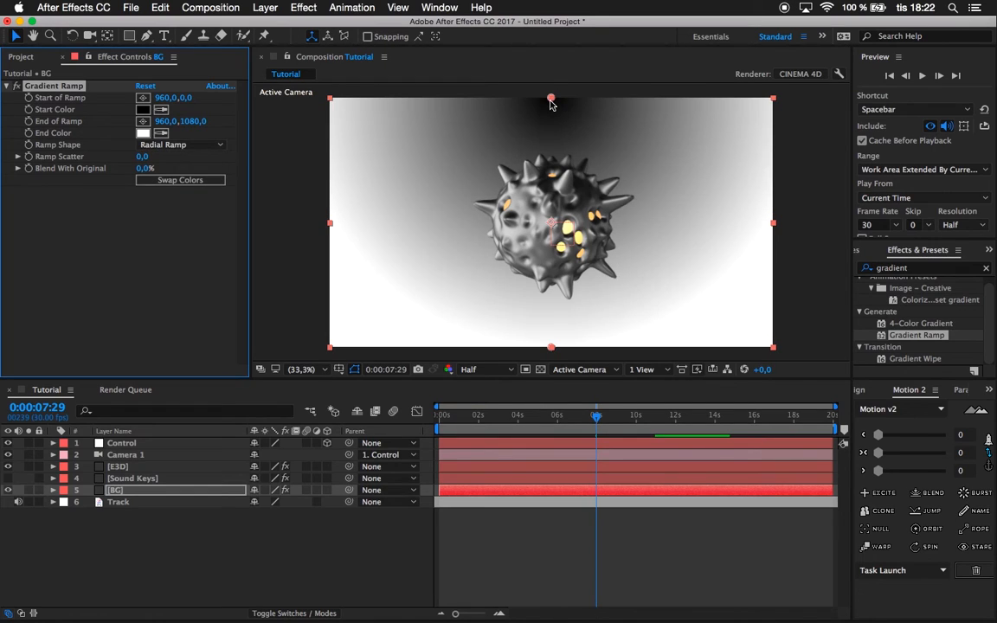
{"action": "left_click_drag", "start_coordinate": [551, 101], "coordinate": [554, 226]}
Swap the BG gradient's colors to a white start and a black end.
{"action": "left_click", "coordinate": [161, 134]}
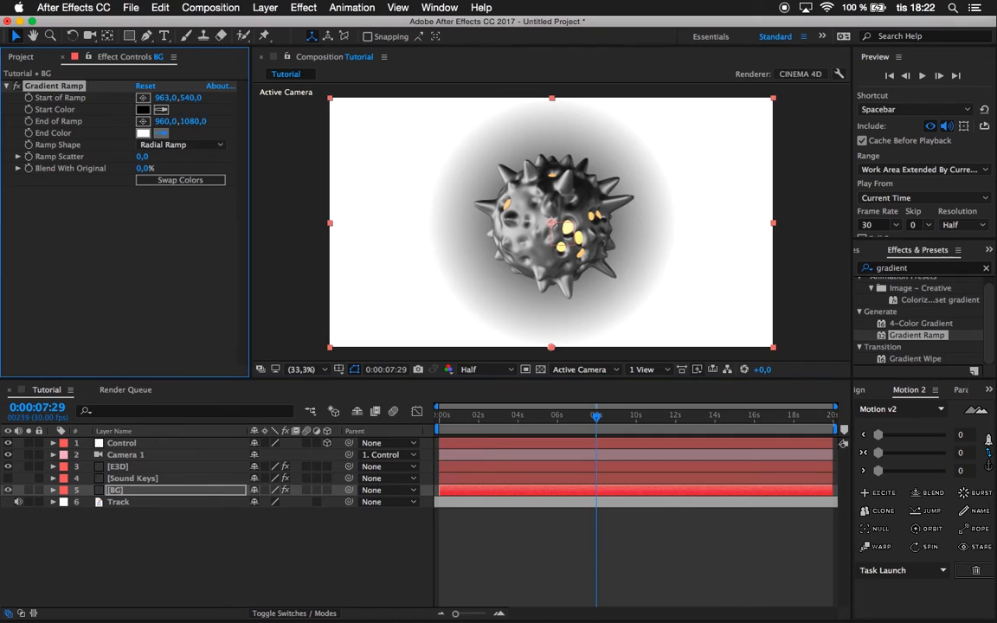
{"action": "left_click", "coordinate": [146, 109]}
{"action": "left_click", "coordinate": [144, 109]}
{"action": "left_click_drag", "start_coordinate": [117, 313], "coordinate": [37, 221]}
{"action": "key", "text": "Return"}
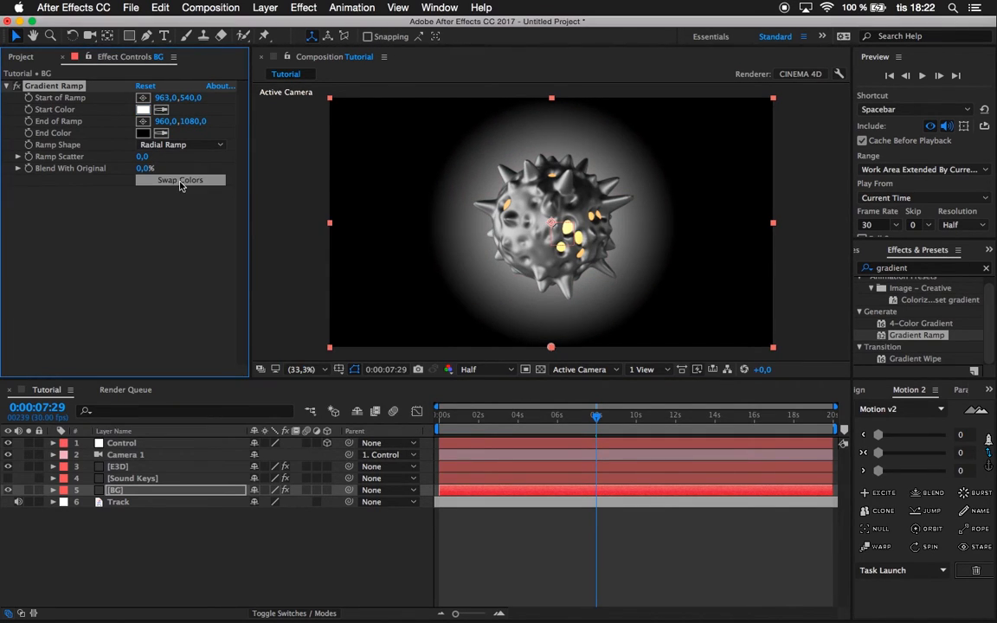
Darken the BG gradient's start color to the dark gray 323232.
{"action": "left_click", "coordinate": [142, 109]}
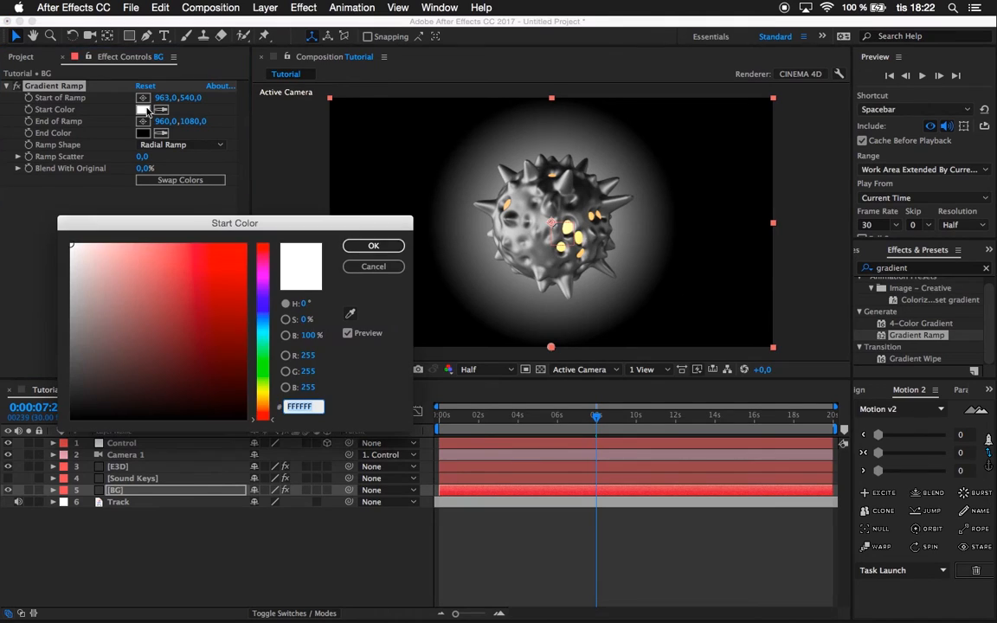
{"action": "left_click_drag", "start_coordinate": [76, 367], "coordinate": [71, 386]}
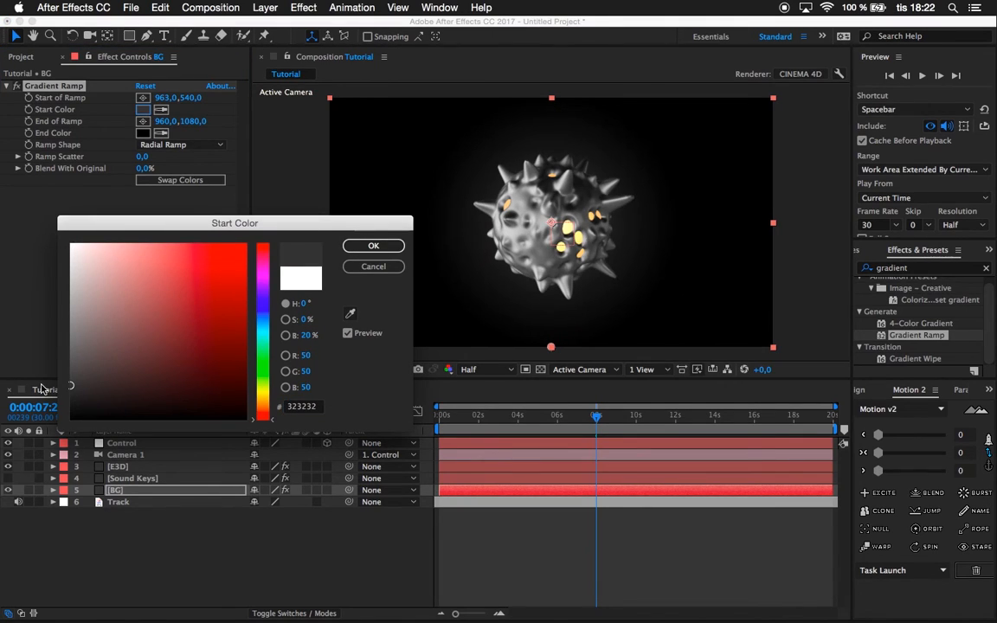
{"action": "key", "text": "Return"}
Move the BG gradient's End of Ramp to 2241, 1080 and raise Ramp Scatter to 129.2.
{"action": "left_click_drag", "start_coordinate": [166, 121], "coordinate": [831, 118]}
{"action": "left_click_drag", "start_coordinate": [945, 14], "coordinate": [907, 16]}
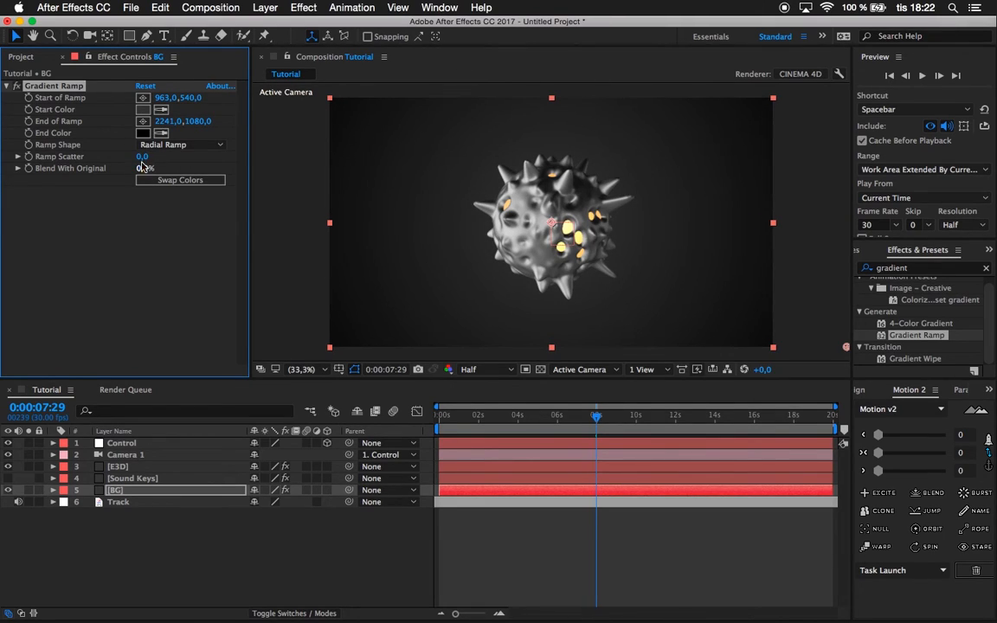
{"action": "left_click_drag", "start_coordinate": [142, 156], "coordinate": [338, 141]}
Set Motion Blur to On in the E3D layer's Element render settings, and enable motion blur for the composition, checking it at 0:00:06:21.
{"action": "left_click", "coordinate": [118, 466]}
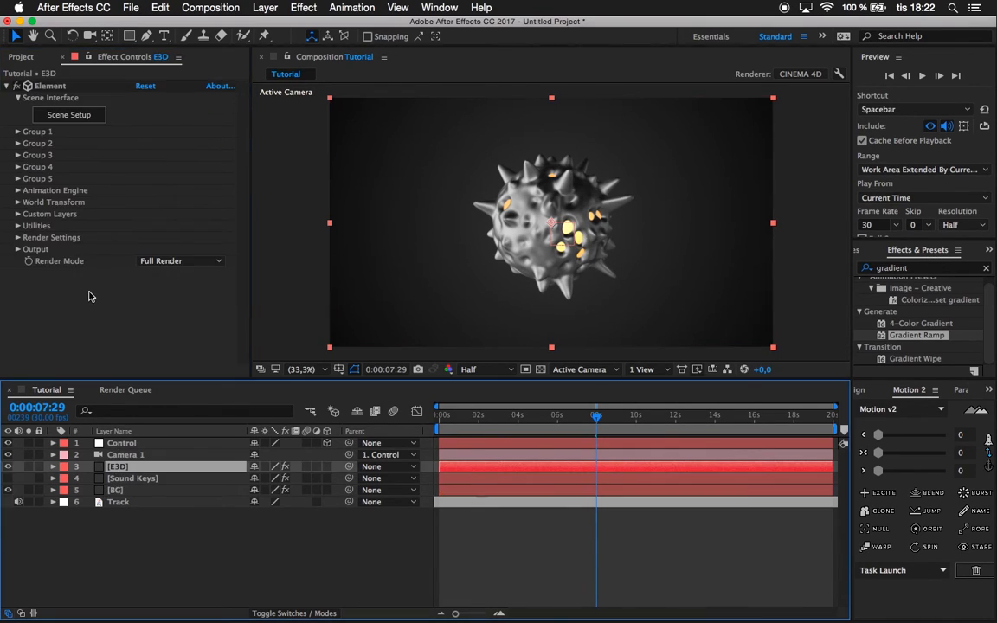
{"action": "left_click", "coordinate": [18, 237]}
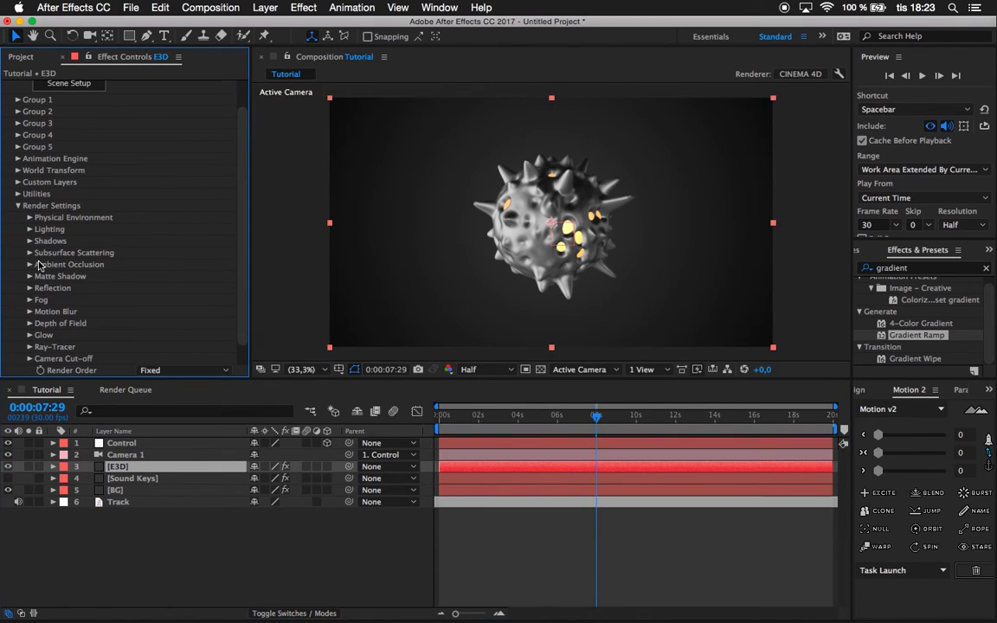
{"action": "left_click", "coordinate": [30, 313]}
{"action": "left_click", "coordinate": [168, 323]}
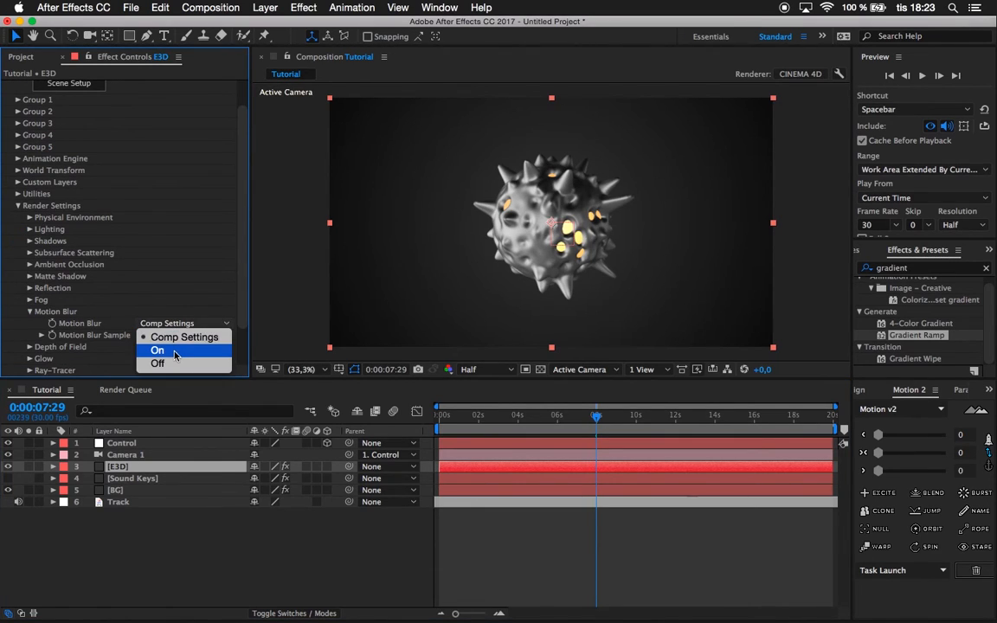
{"action": "left_click", "coordinate": [173, 352]}
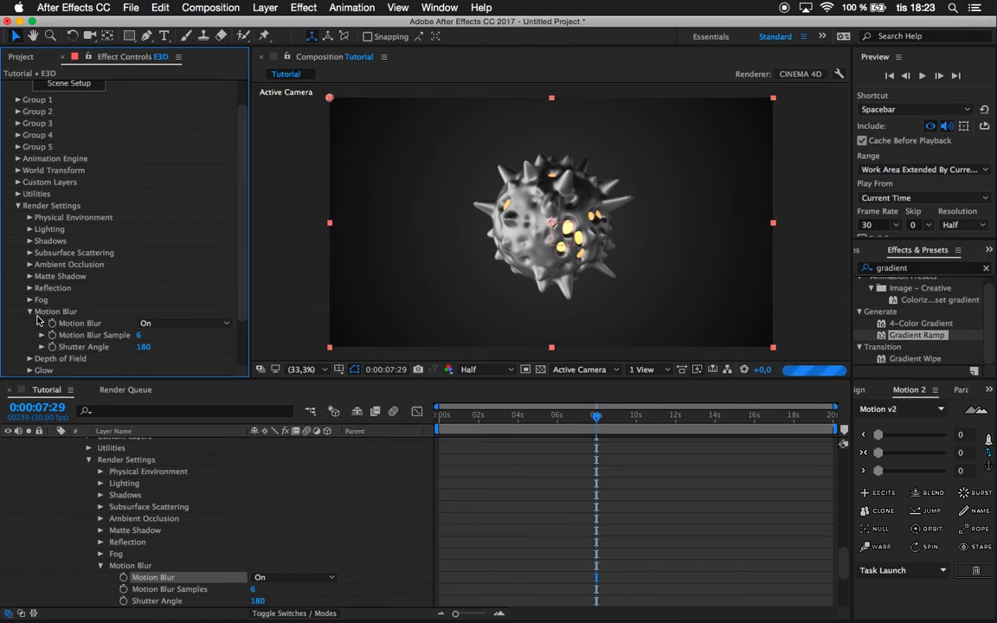
{"action": "left_click", "coordinate": [19, 207]}
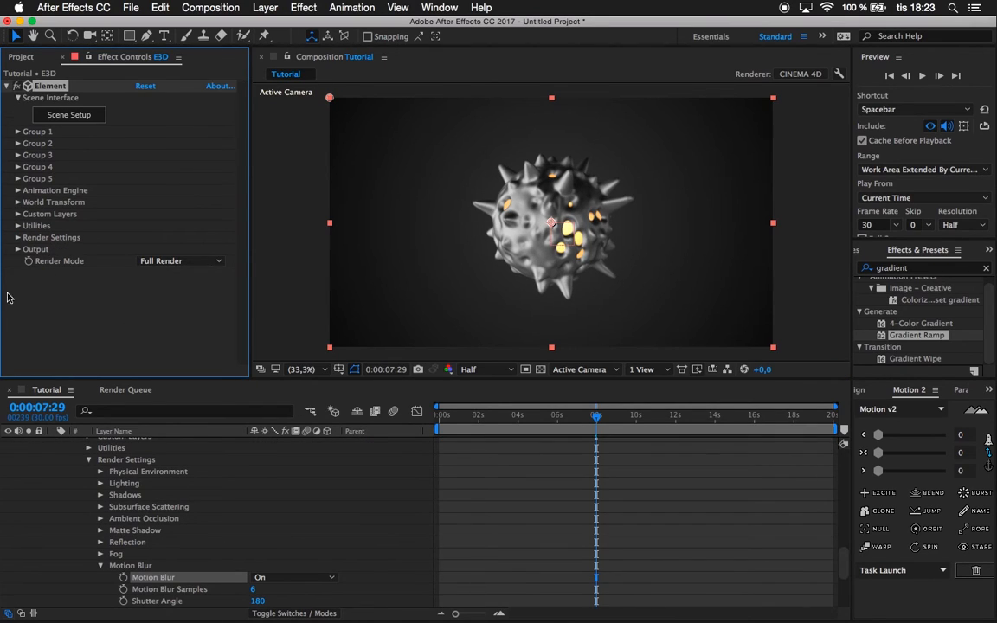
{"action": "scroll", "coordinate": [156, 568], "scroll_direction": "up", "scroll_amount": 10}
{"action": "left_click", "coordinate": [59, 472]}
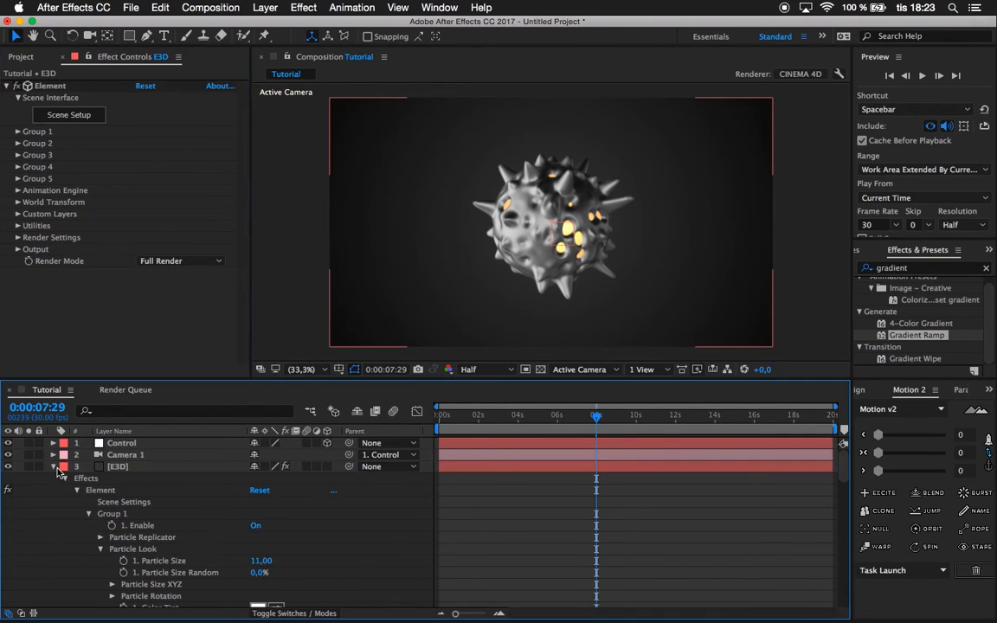
{"action": "left_click", "coordinate": [53, 467]}
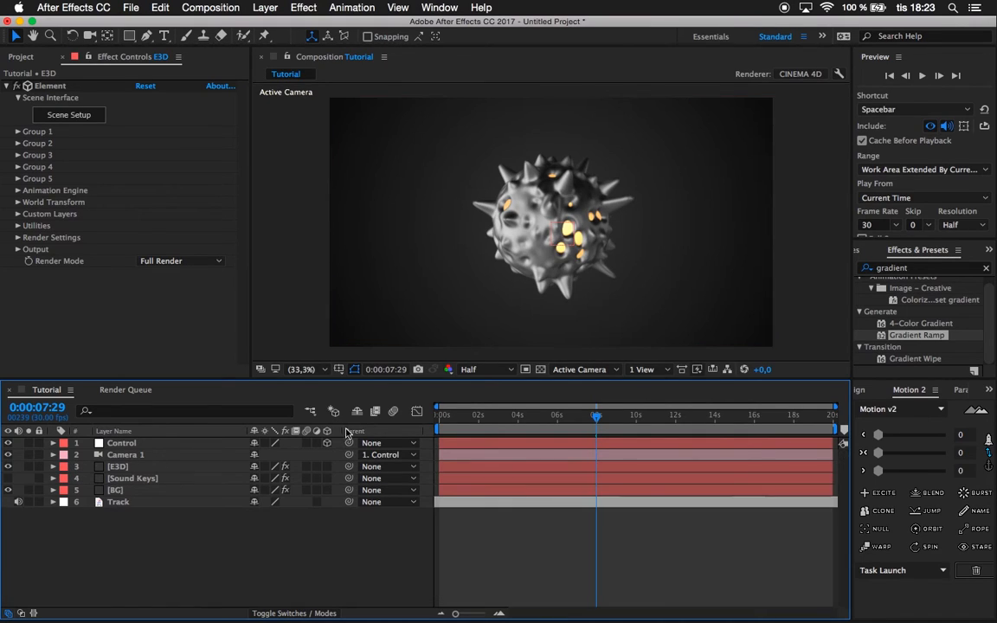
{"action": "left_click", "coordinate": [393, 412]}
{"action": "left_click_drag", "start_coordinate": [595, 418], "coordinate": [571, 417]}
Create an adjustment layer above all other layers and rename it Color Correct.
{"action": "right_click", "coordinate": [233, 568]}
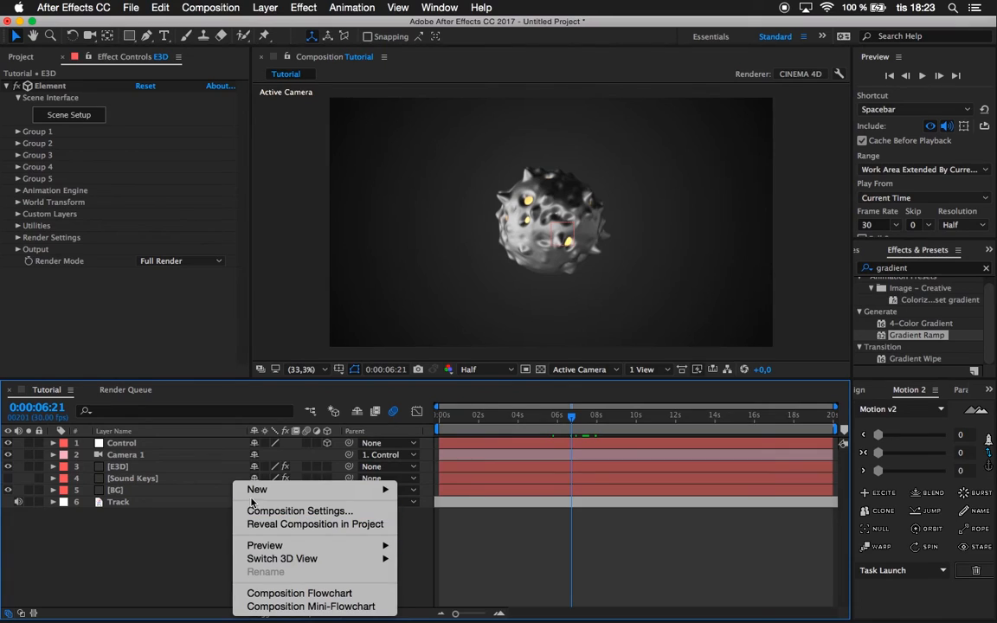
{"action": "mouse_move", "coordinate": [256, 491]}
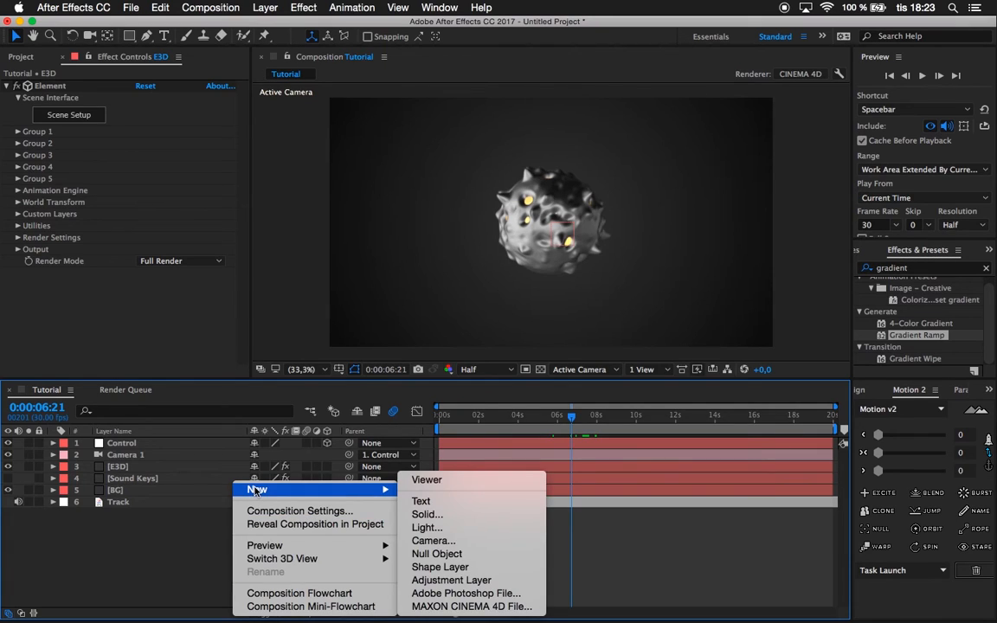
{"action": "left_click", "coordinate": [451, 580]}
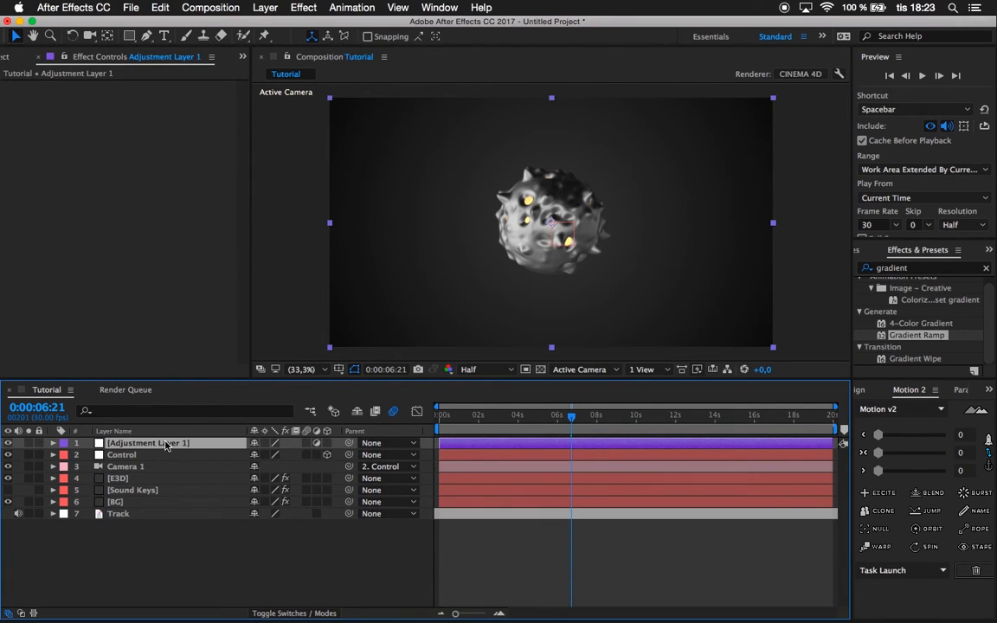
{"action": "key", "text": "Return"}
{"action": "type", "text": "Color Correct"}
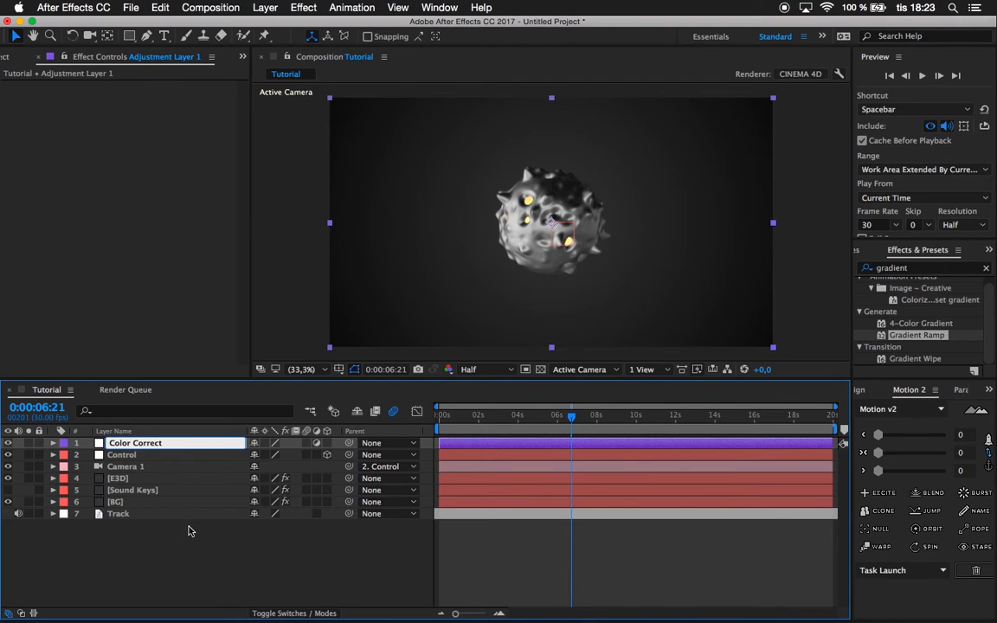
{"action": "key", "text": "Return"}
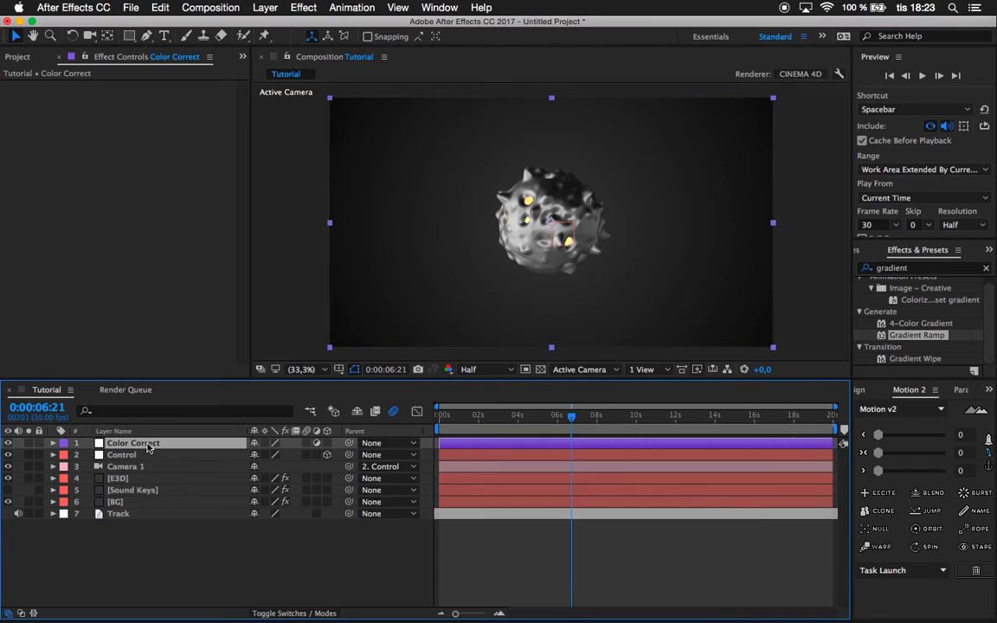
Apply the Brightness & Contrast and Curves effects to the Color Correct layer.
{"action": "left_click", "coordinate": [922, 270]}
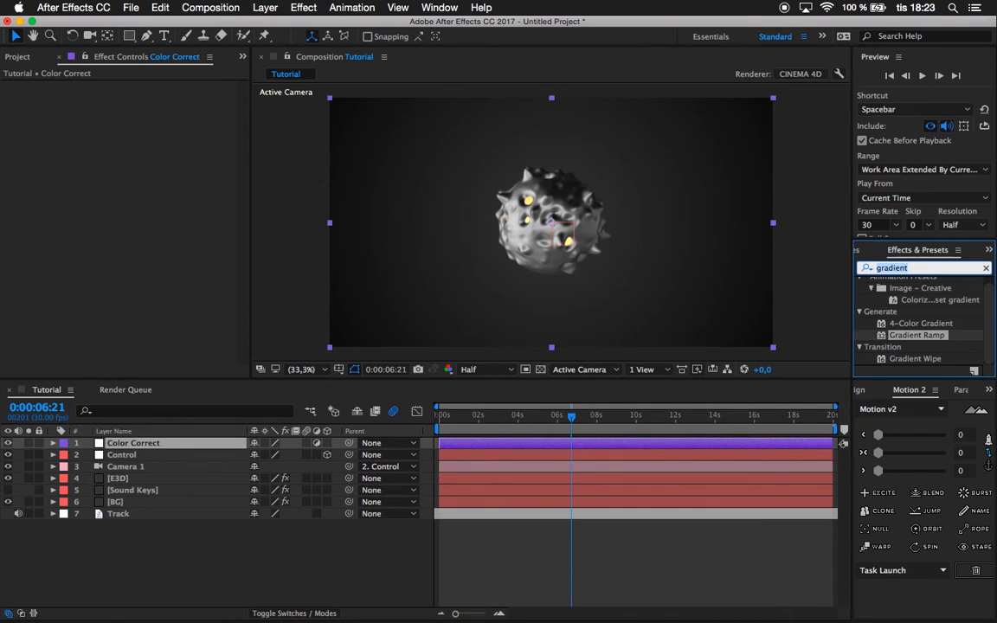
{"action": "type", "text": "bright"}
{"action": "left_click_drag", "start_coordinate": [918, 336], "coordinate": [118, 184]}
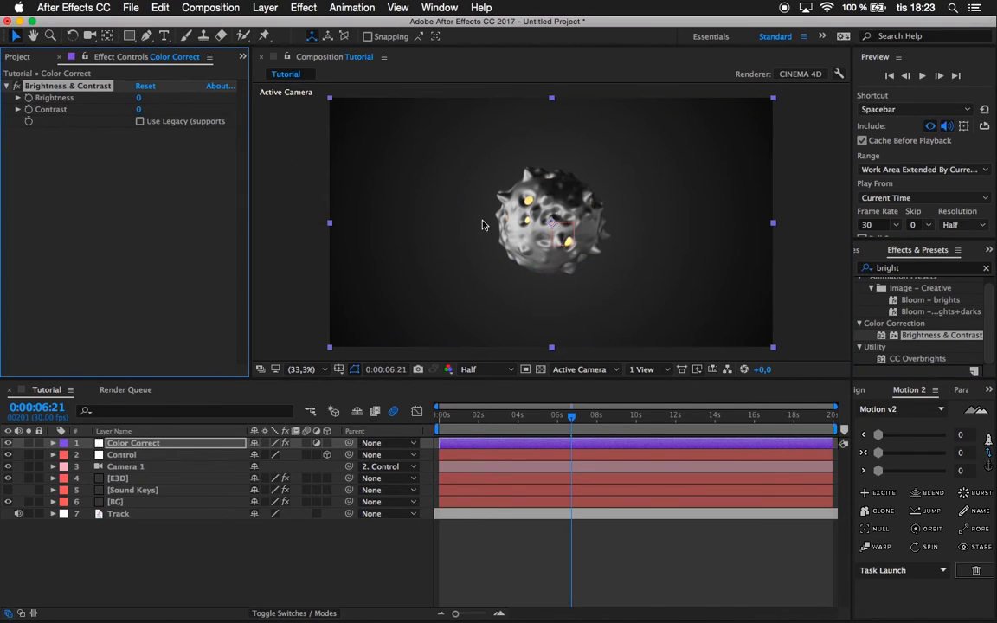
{"action": "left_click", "coordinate": [902, 270]}
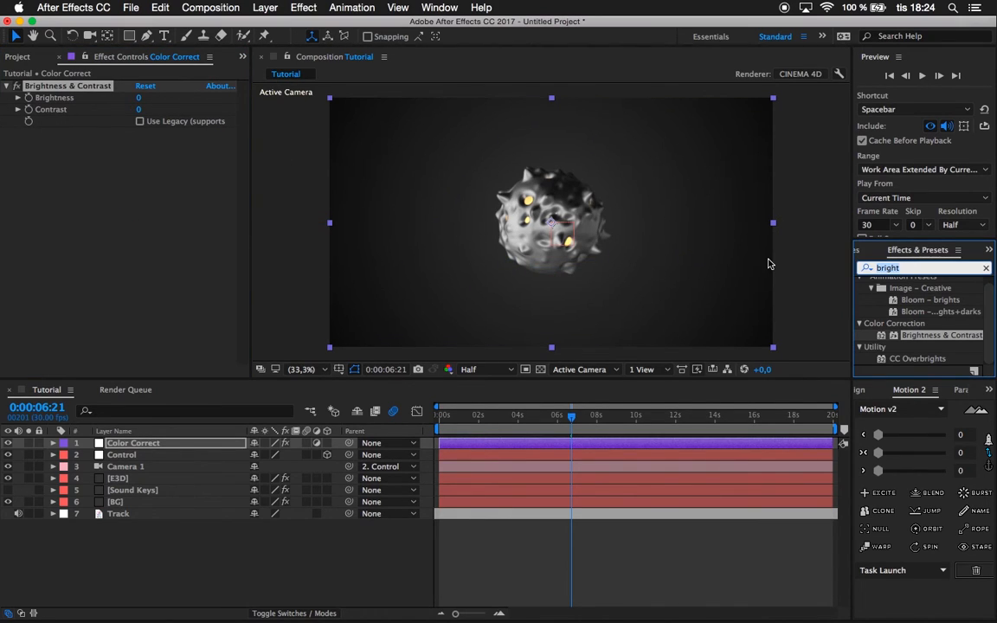
{"action": "type", "text": "curves"}
{"action": "left_click_drag", "start_coordinate": [901, 331], "coordinate": [132, 229]}
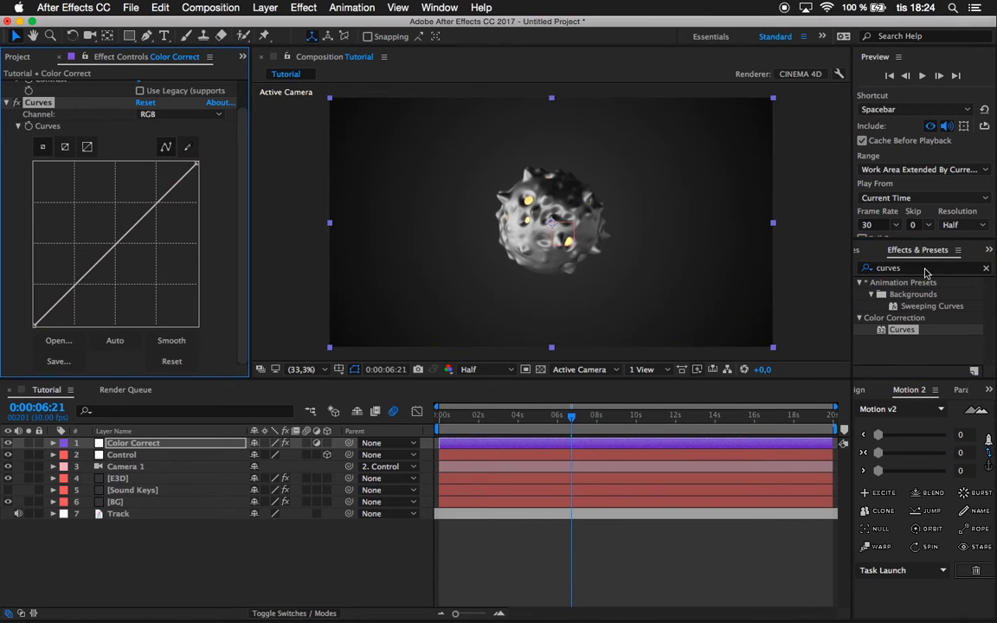
Apply the Exposure color-correction effect to the Color Correct layer and raise its master exposure to about 0.45.
{"action": "type", "text": "expos"}
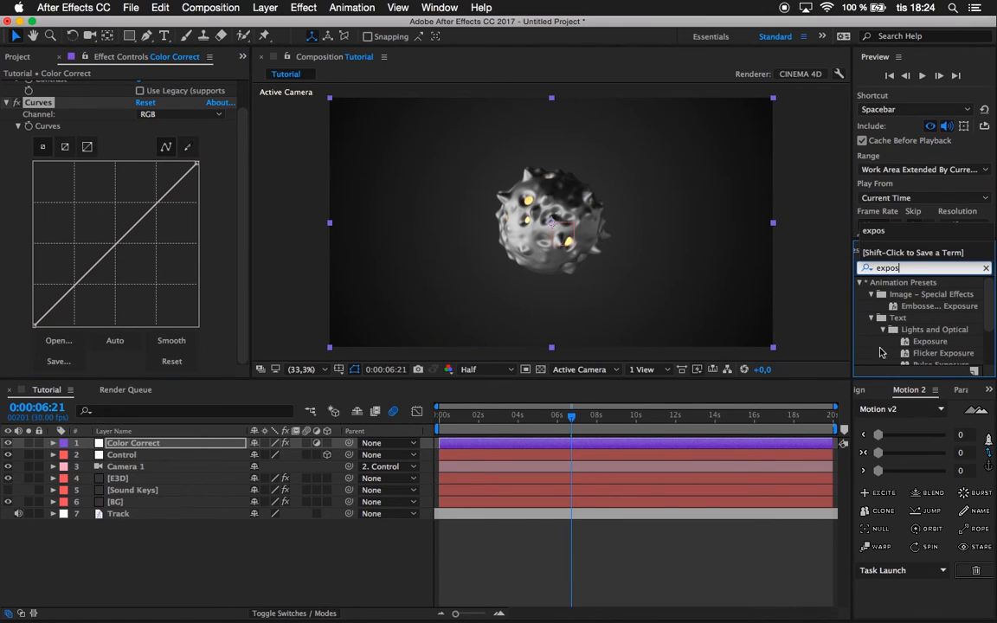
{"action": "left_click_drag", "start_coordinate": [907, 358], "coordinate": [178, 303]}
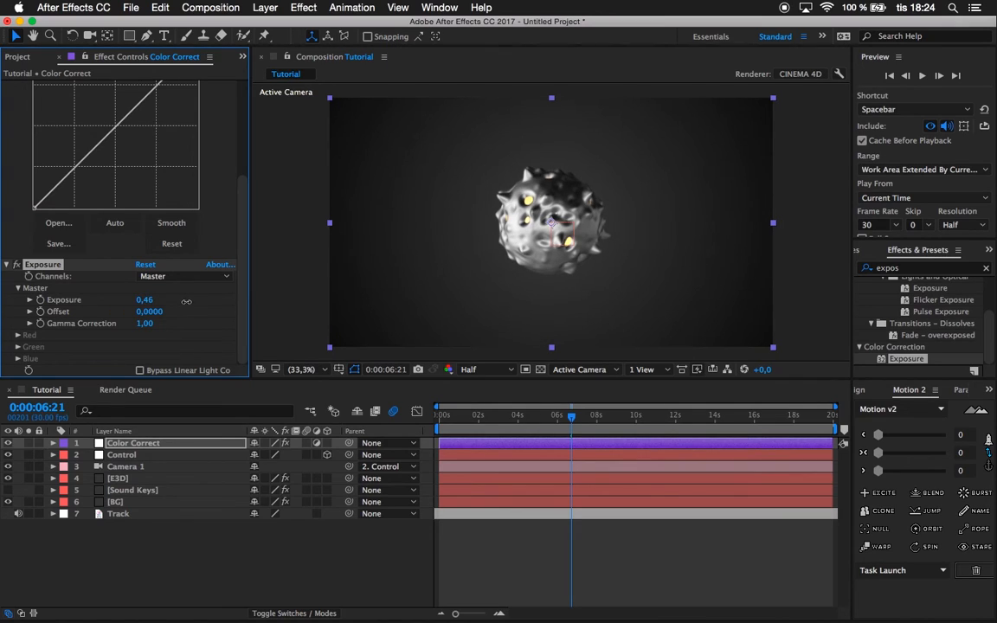
{"action": "scroll", "coordinate": [67, 152], "scroll_direction": "up", "scroll_amount": 4}
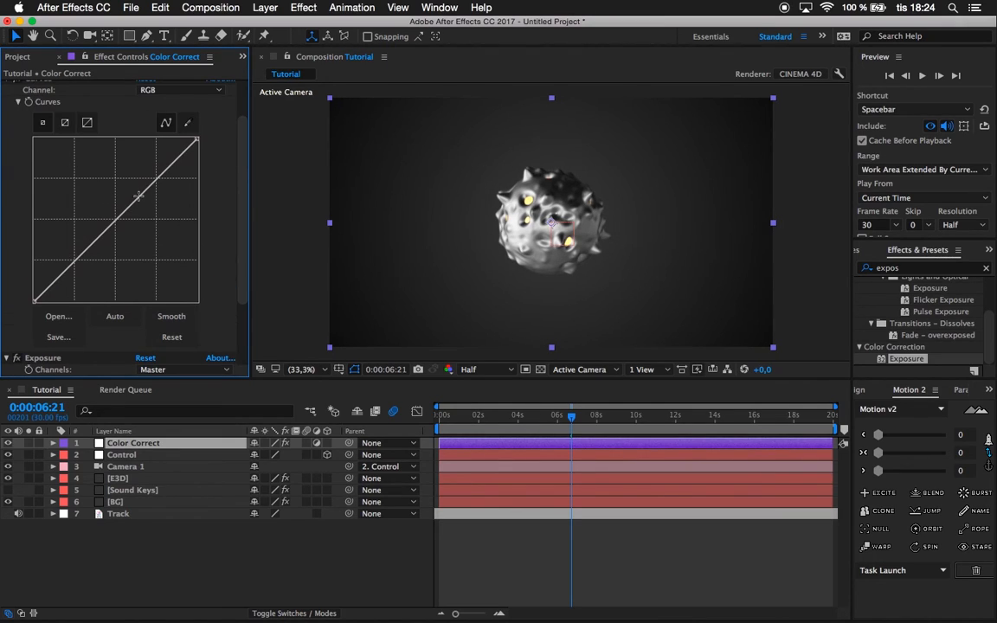
Pull the RGB, red, green and blue midtones slightly down in Curves, keeping blue highest, and set Brightness to 10 and Contrast to 19.
{"action": "key", "text": "Return"}
{"action": "mouse_move", "coordinate": [140, 200]}
{"action": "left_mouse_down"}
{"action": "mouse_move", "coordinate": [125, 178]}
{"action": "mouse_move", "coordinate": [146, 213]}
{"action": "mouse_move", "coordinate": [132, 210]}
{"action": "mouse_move", "coordinate": [145, 216]}
{"action": "mouse_move", "coordinate": [142, 192]}
{"action": "left_mouse_up"}
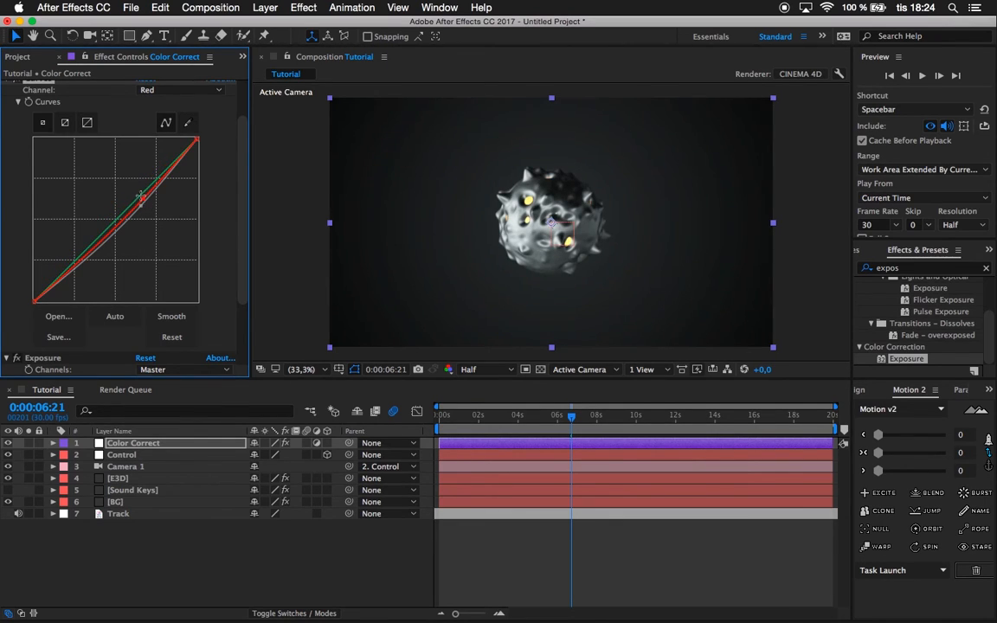
{"action": "mouse_move", "coordinate": [137, 197]}
{"action": "left_mouse_down"}
{"action": "mouse_move", "coordinate": [140, 211]}
{"action": "mouse_move", "coordinate": [131, 200]}
{"action": "left_mouse_up"}
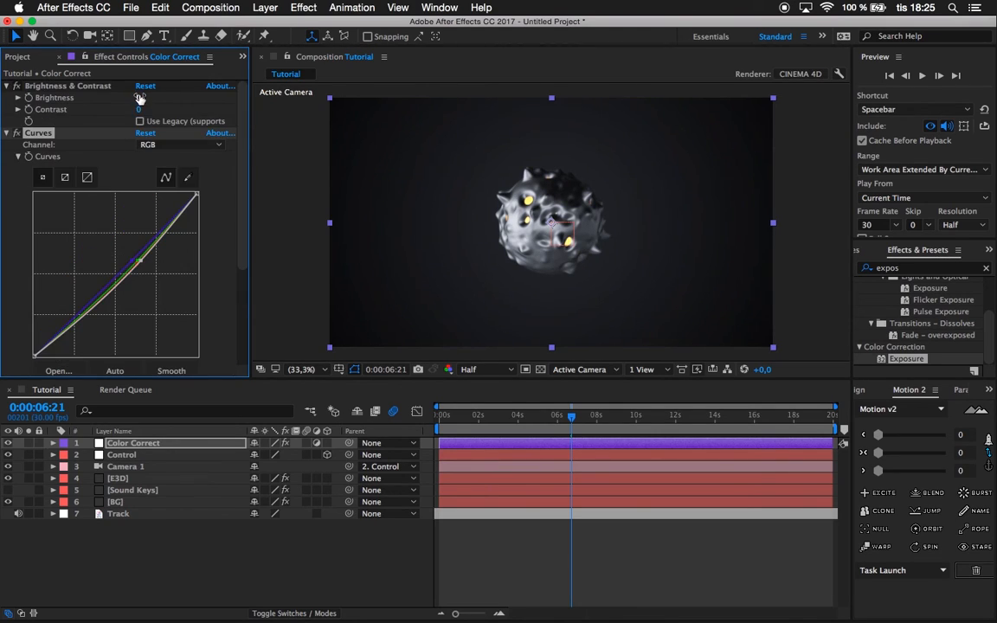
{"action": "left_click_drag", "start_coordinate": [139, 98], "coordinate": [164, 111]}
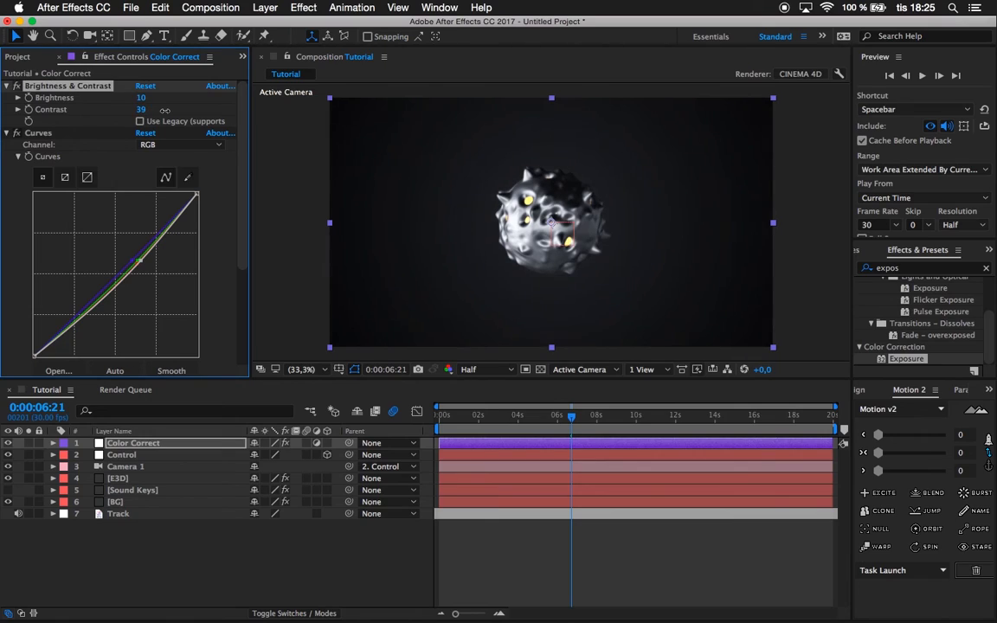
Compare the BG layer with Gradient Ramp off and on, try another Ramp Scatter amount and undo it.
{"action": "left_click", "coordinate": [114, 502]}
{"action": "left_click", "coordinate": [17, 86]}
{"action": "left_click", "coordinate": [16, 87]}
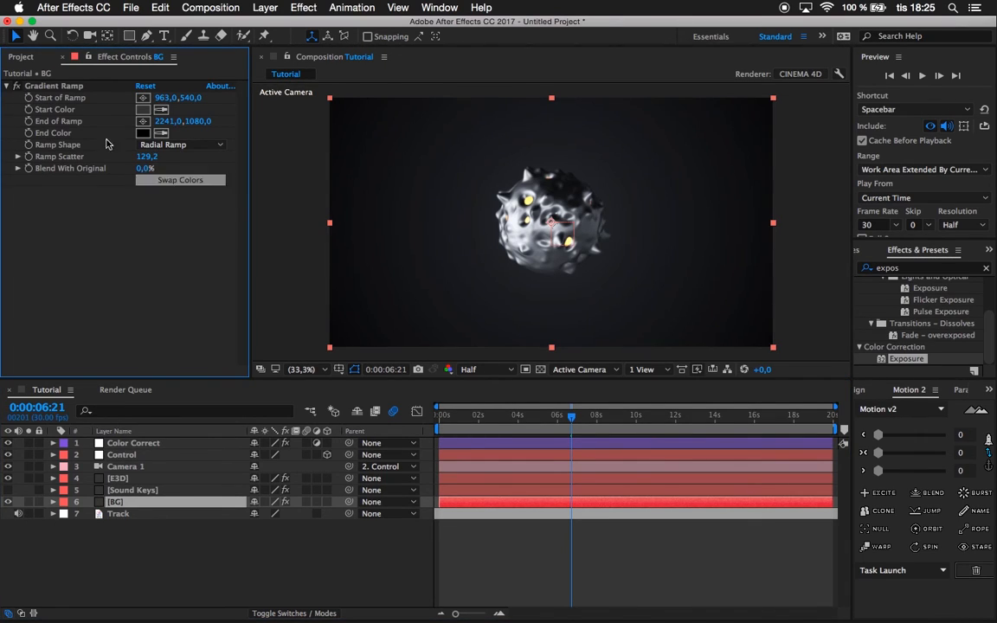
{"action": "left_click_drag", "start_coordinate": [145, 156], "coordinate": [405, 149]}
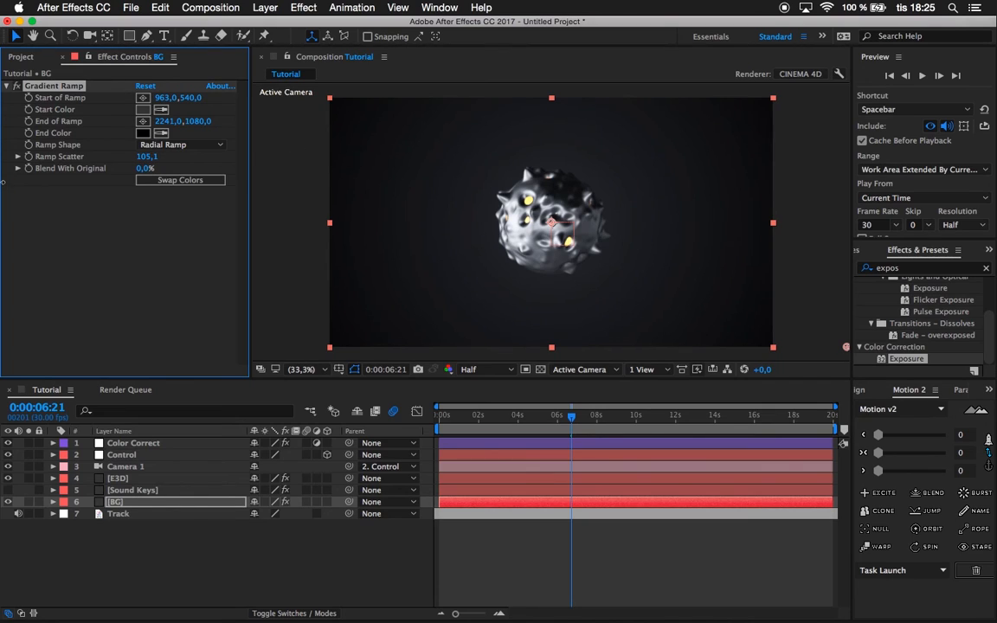
{"action": "key", "text": "super+z"}
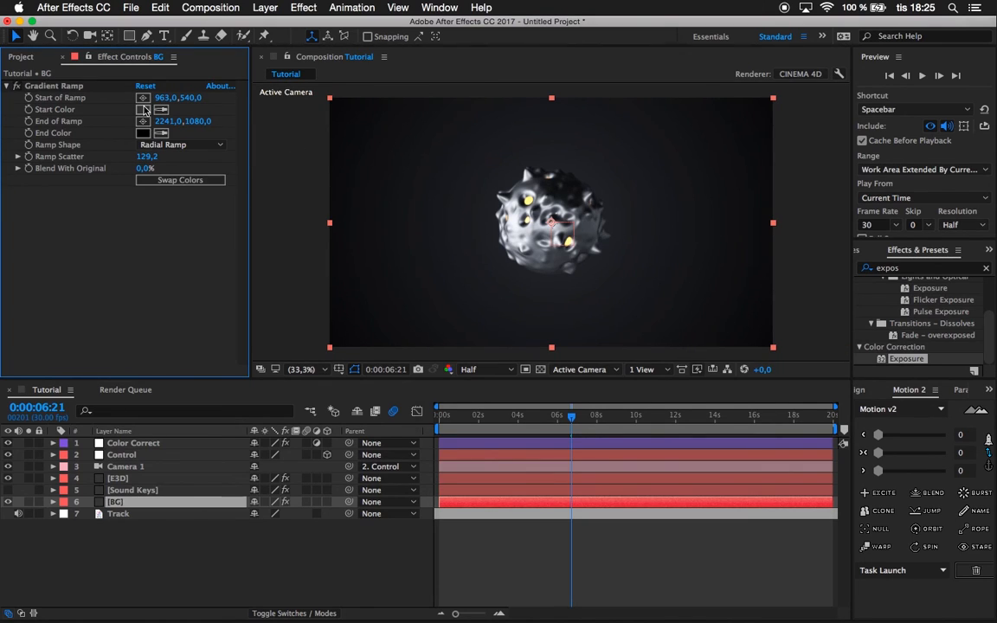
Change the BG gradient's start color to a lighter blue-gray.
{"action": "left_click", "coordinate": [143, 110]}
{"action": "mouse_move", "coordinate": [78, 395]}
{"action": "left_mouse_down"}
{"action": "mouse_move", "coordinate": [59, 395]}
{"action": "mouse_move", "coordinate": [58, 362]}
{"action": "left_mouse_up"}
{"action": "key", "text": "Return"}
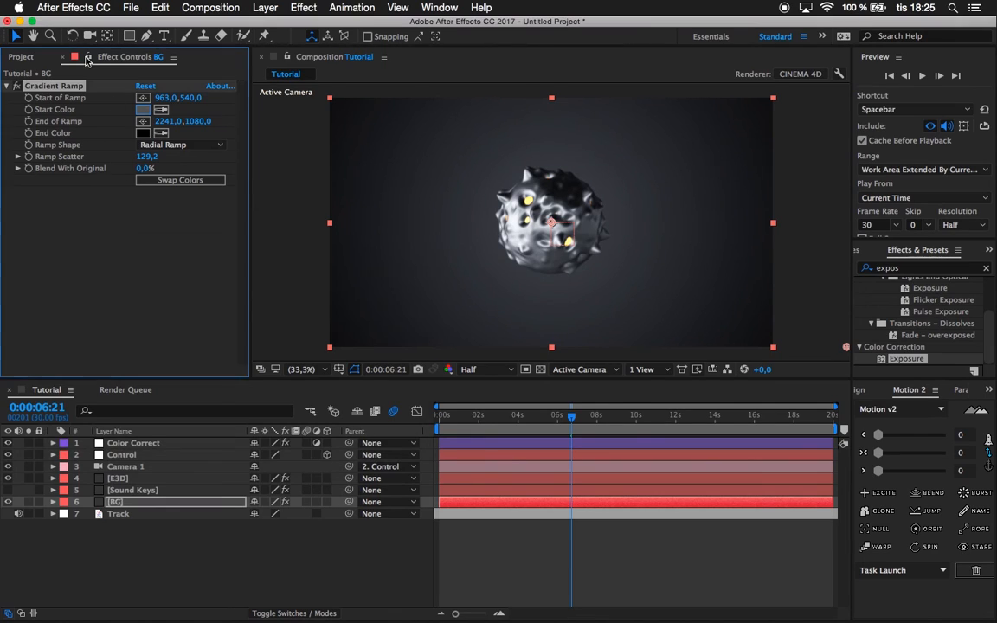
Replace the BG layer's Gradient Ramp with a CC Vignette on the Color Correct layer, using Amount 195 and Angle of View 49.4.
{"action": "key", "text": "Delete"}
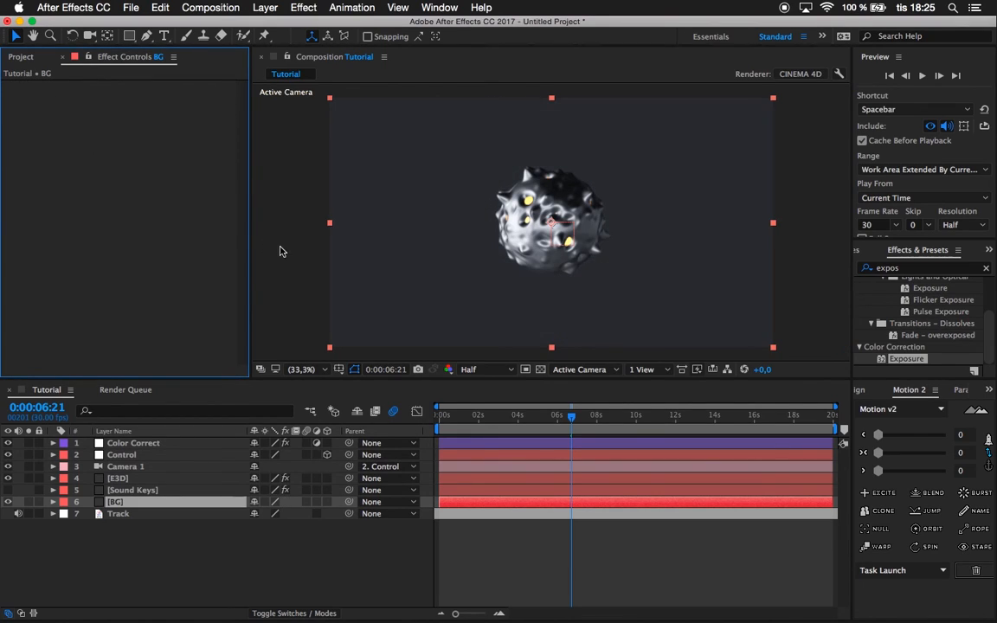
{"action": "left_click_drag", "start_coordinate": [919, 271], "coordinate": [791, 269]}
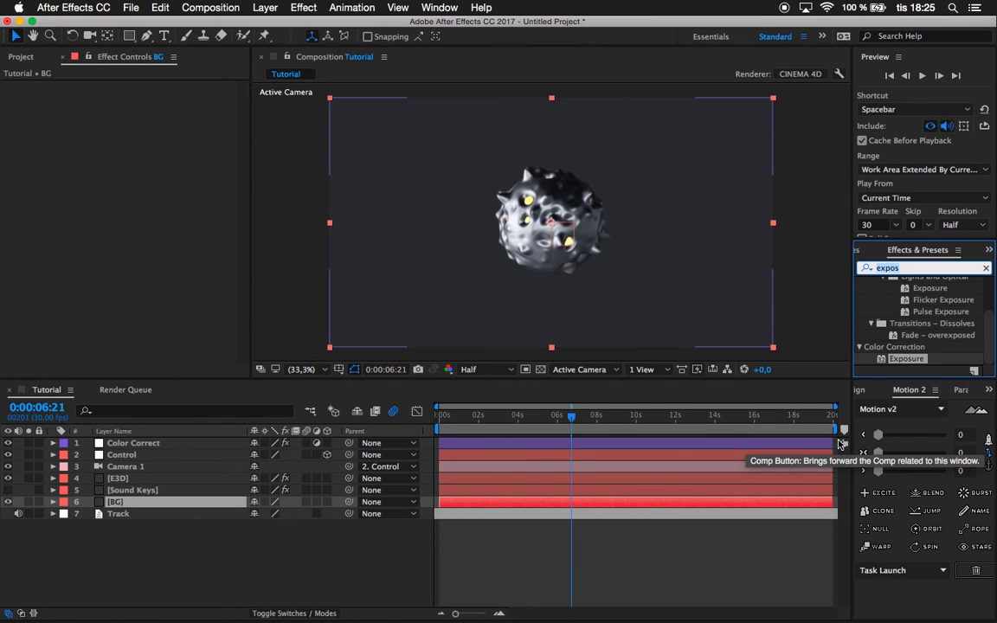
{"action": "type", "text": "vigne"}
{"action": "left_click_drag", "start_coordinate": [915, 336], "coordinate": [176, 442]}
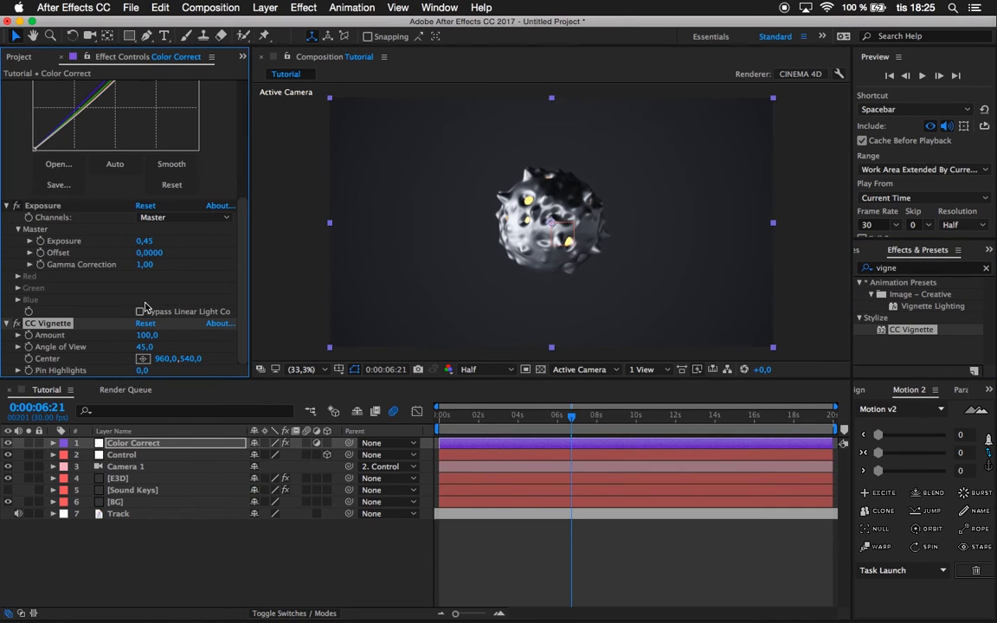
{"action": "left_click_drag", "start_coordinate": [189, 334], "coordinate": [127, 340]}
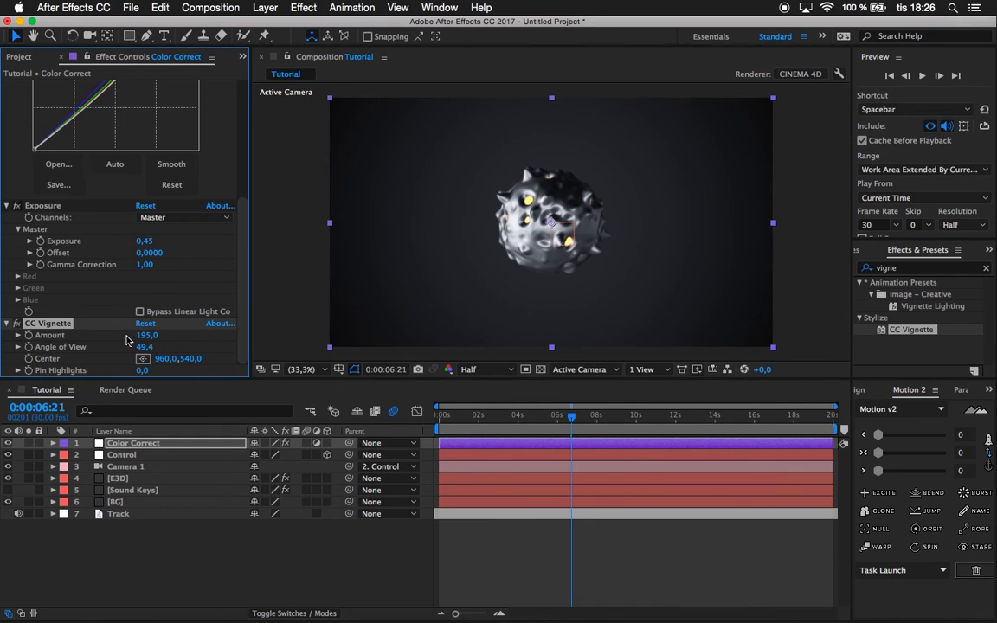
Preview the color-corrected animation from 0:00:04:28.
{"action": "left_click", "coordinate": [554, 420]}
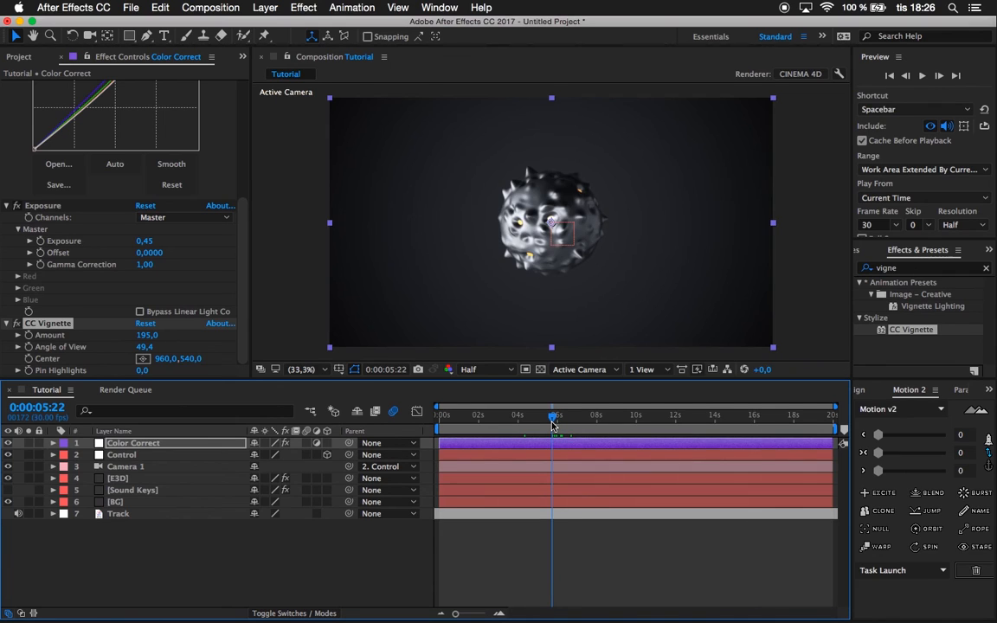
{"action": "left_click", "coordinate": [537, 420]}
{"action": "key", "text": "space"}
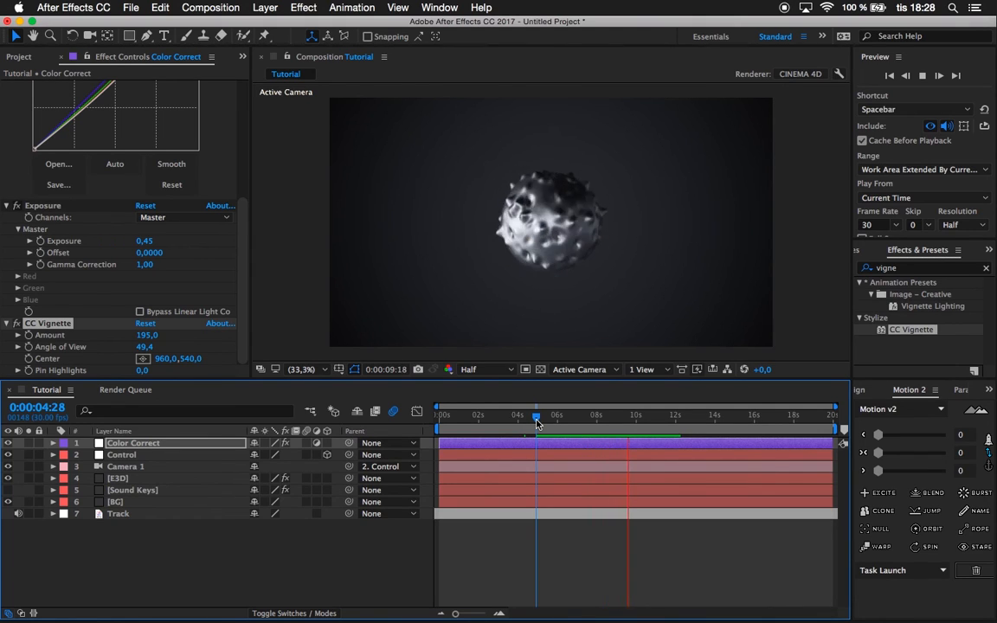
{"action": "key", "text": "space"}
Scrub the timeline to about 0:00:07:09 and check the animation with the E3D layer selected.
{"action": "mouse_move", "coordinate": [537, 421]}
{"action": "left_mouse_down"}
{"action": "mouse_move", "coordinate": [552, 421]}
{"action": "mouse_move", "coordinate": [543, 421]}
{"action": "left_mouse_up"}
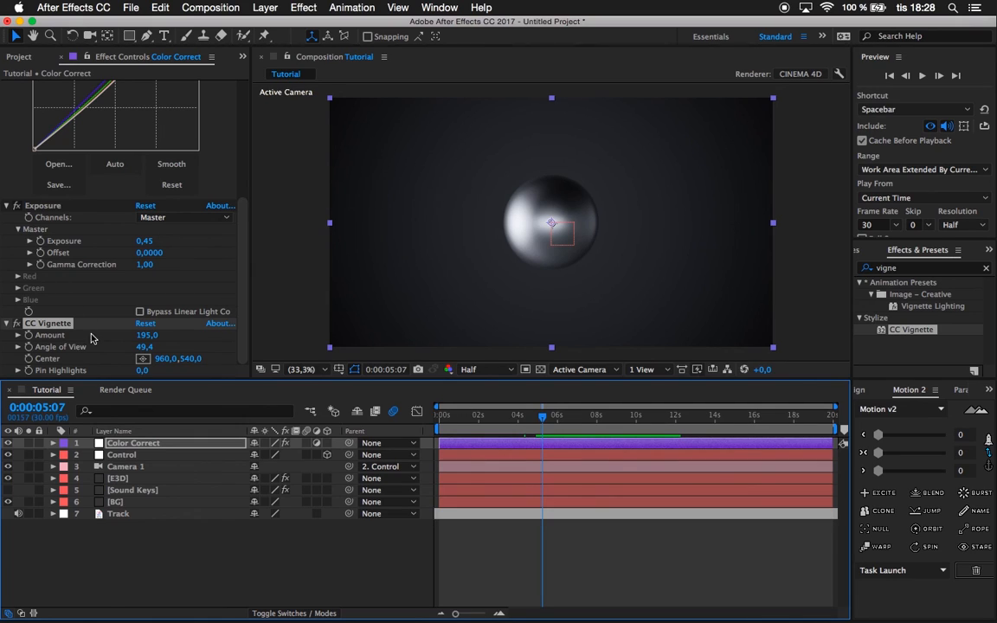
{"action": "left_click_drag", "start_coordinate": [572, 429], "coordinate": [569, 427]}
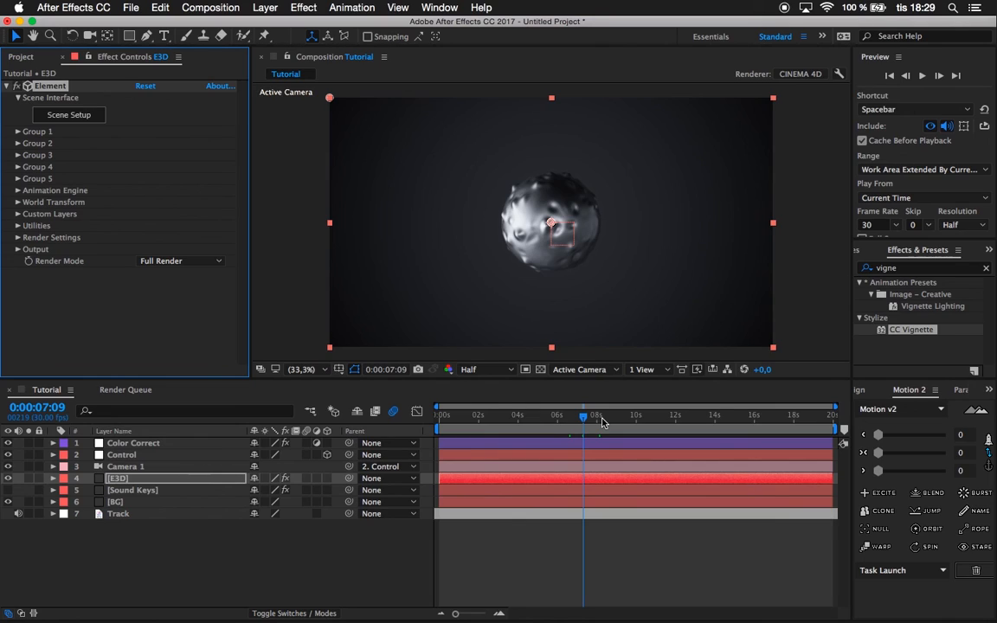
{"action": "key", "text": "space"}
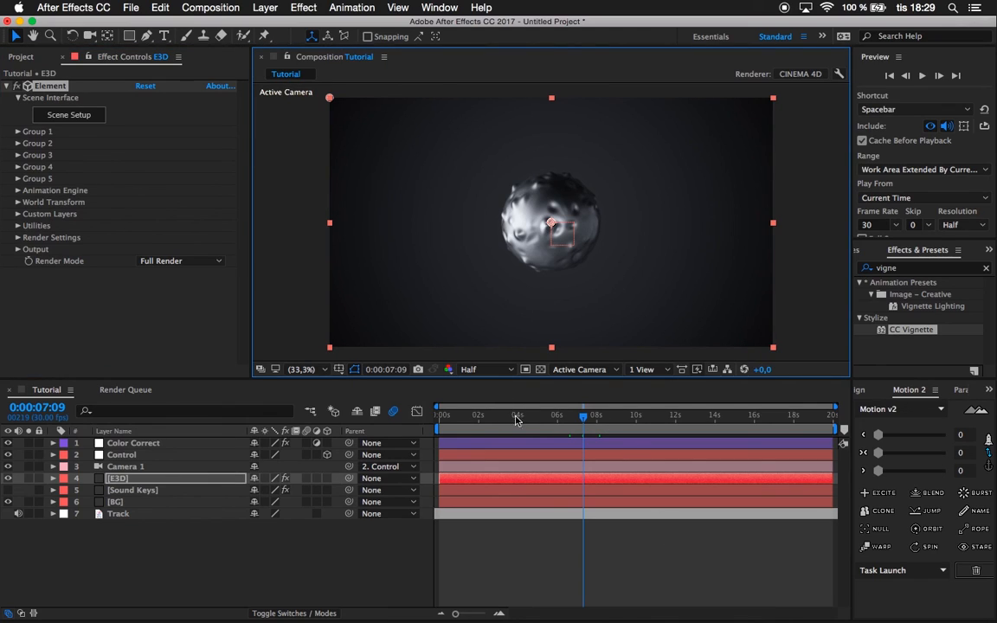